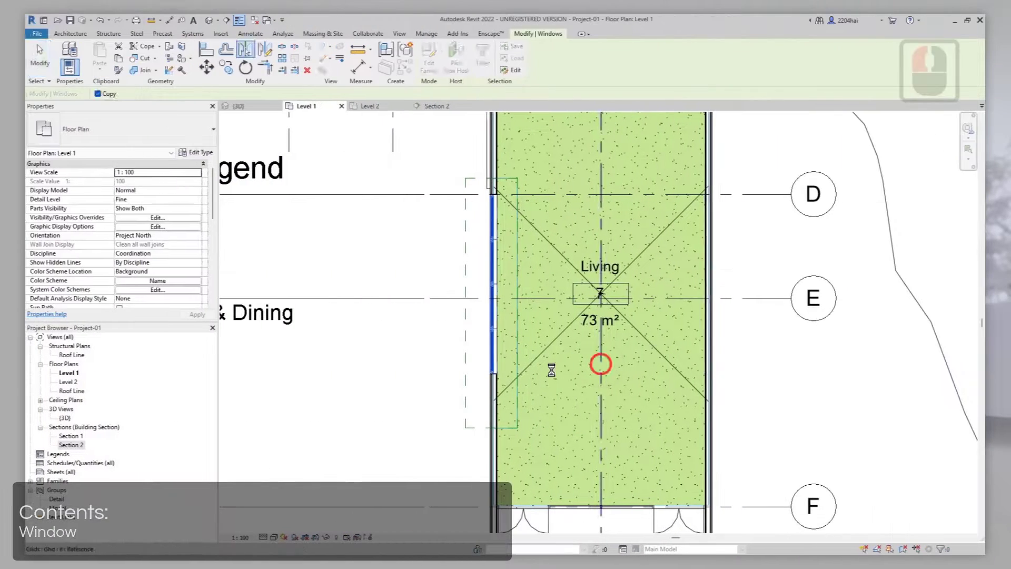
click(470, 345)
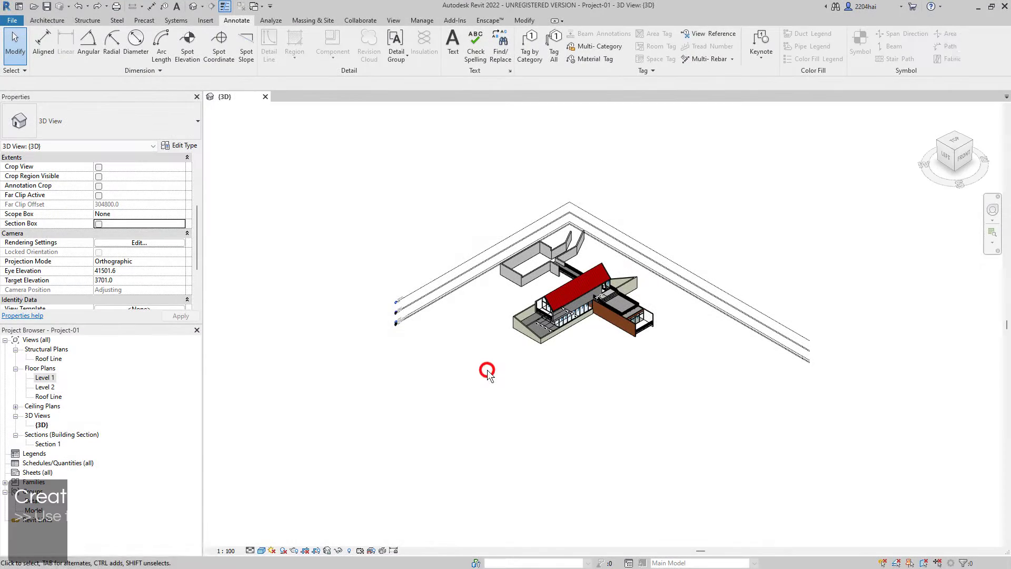
Make the Doors and Windows categories visible in the 3D view through its Visibility/Graphic Overrides
key(v)
key(g)
click(166, 291)
key(d)
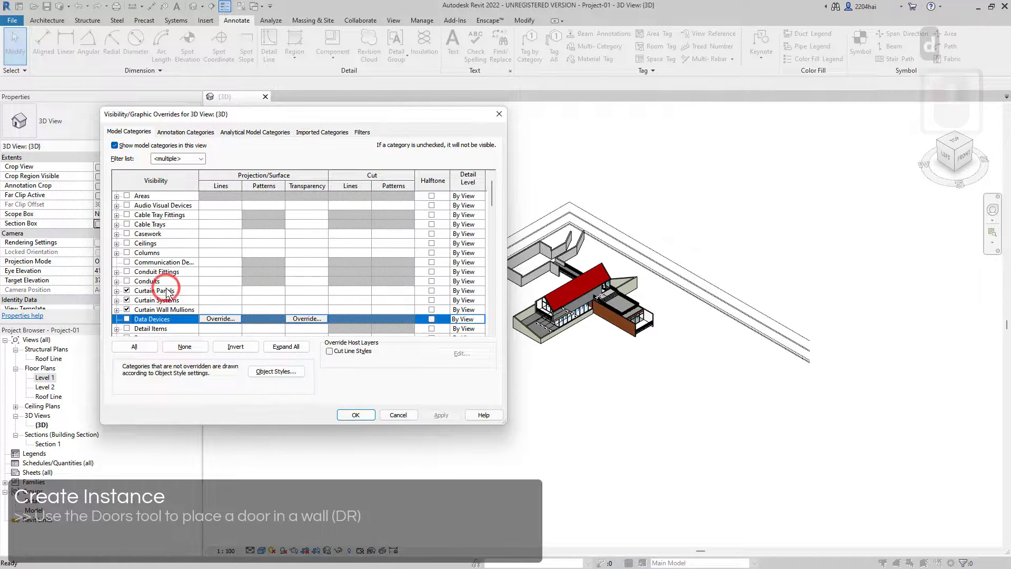
scroll(167, 289, down, 3)
click(166, 309)
click(166, 298)
key(w)
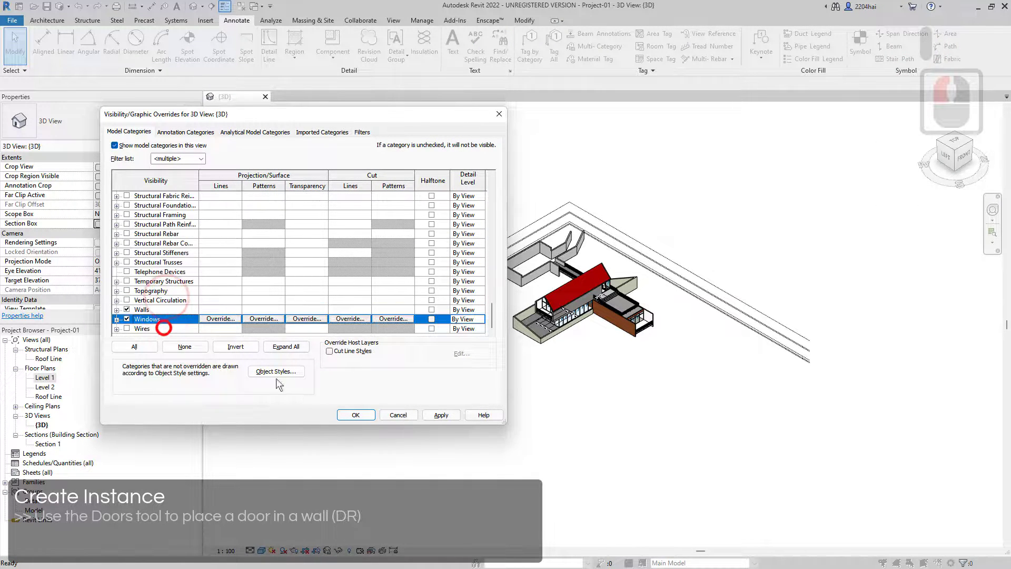
click(356, 415)
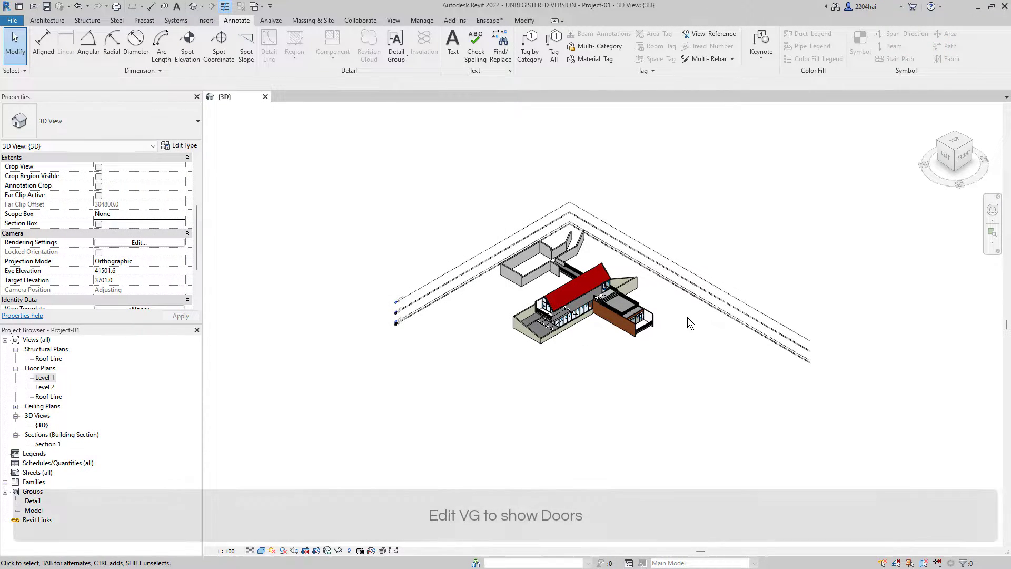
Orient the 3D view to the Level 1 floor plan to cut the model there, and return to an isometric angle
right_click(955, 152)
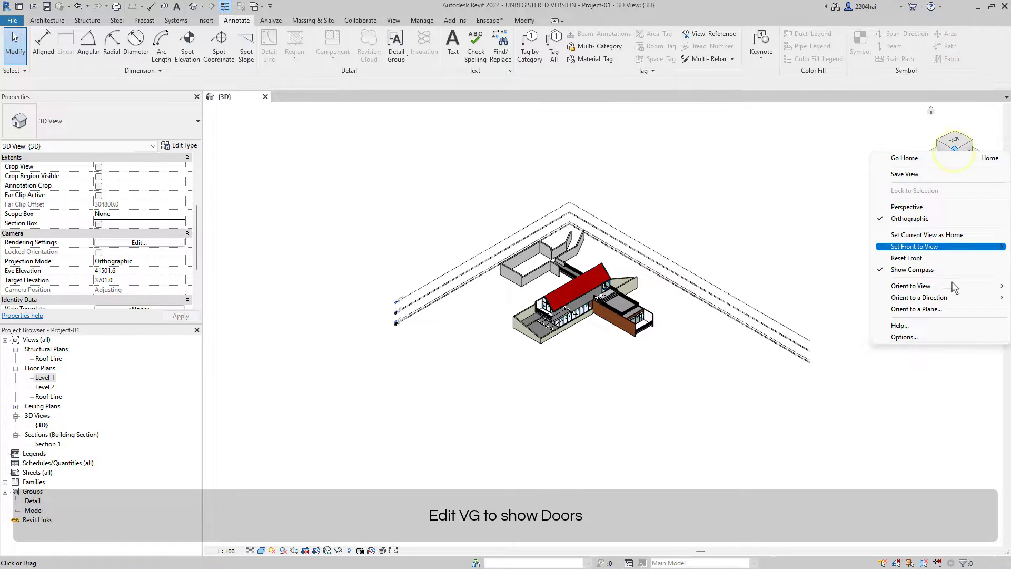
mouse_move(952, 293)
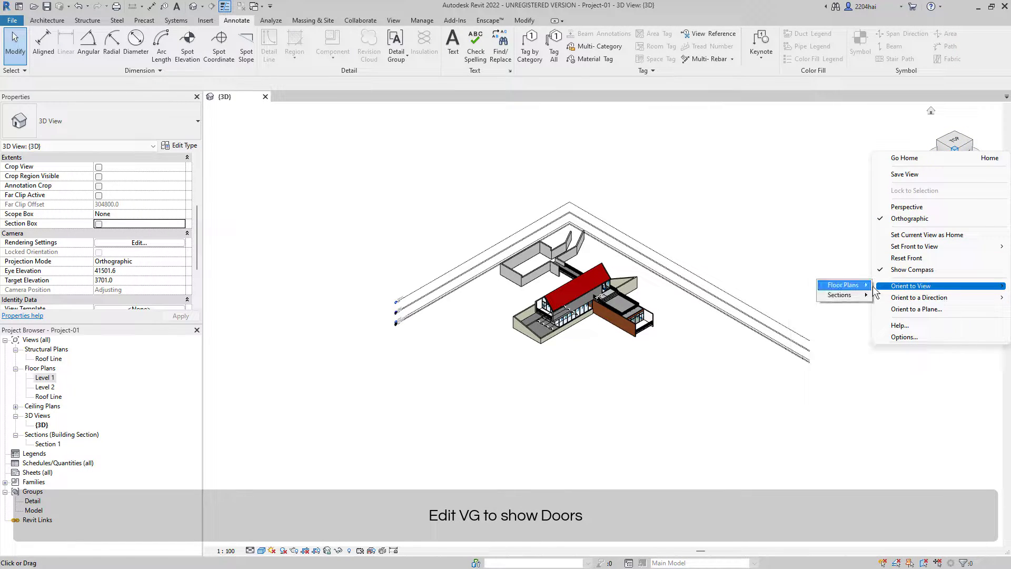
mouse_move(832, 287)
click(917, 287)
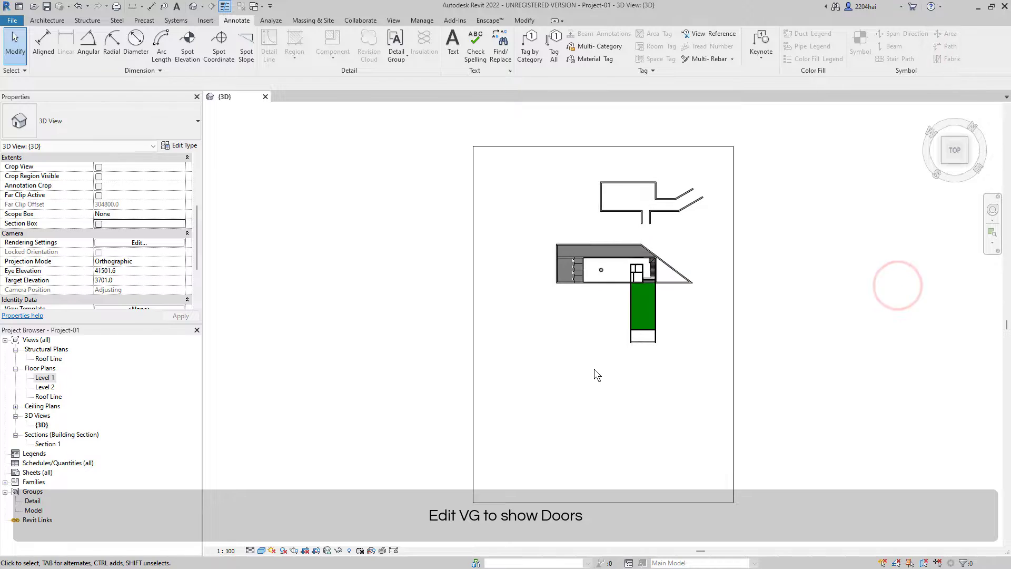
click(942, 162)
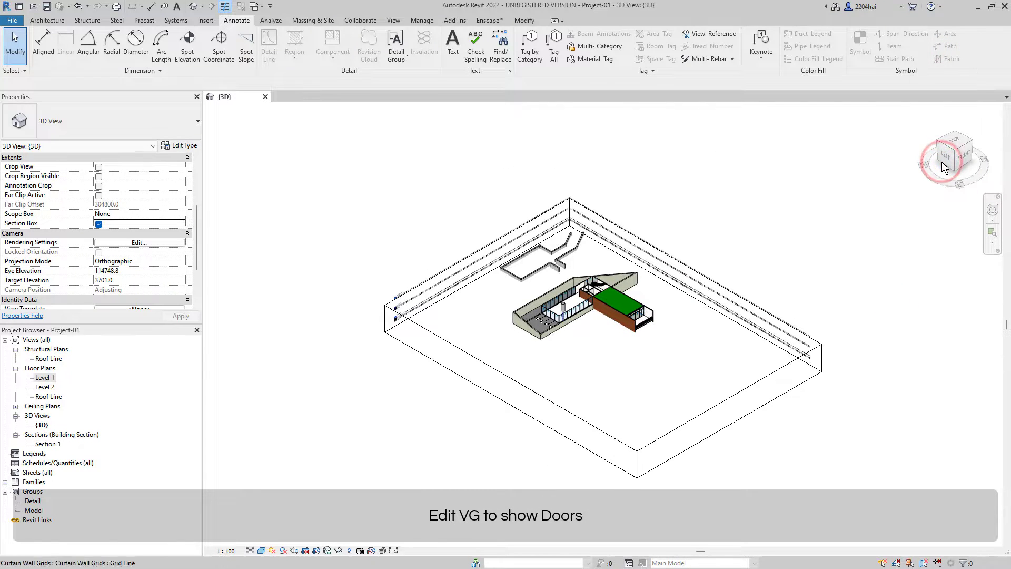
On the Level 1 floor plan, place a Single-Flush 800 x 2100 door in the wall between Bath and the Hall
double_click(46, 377)
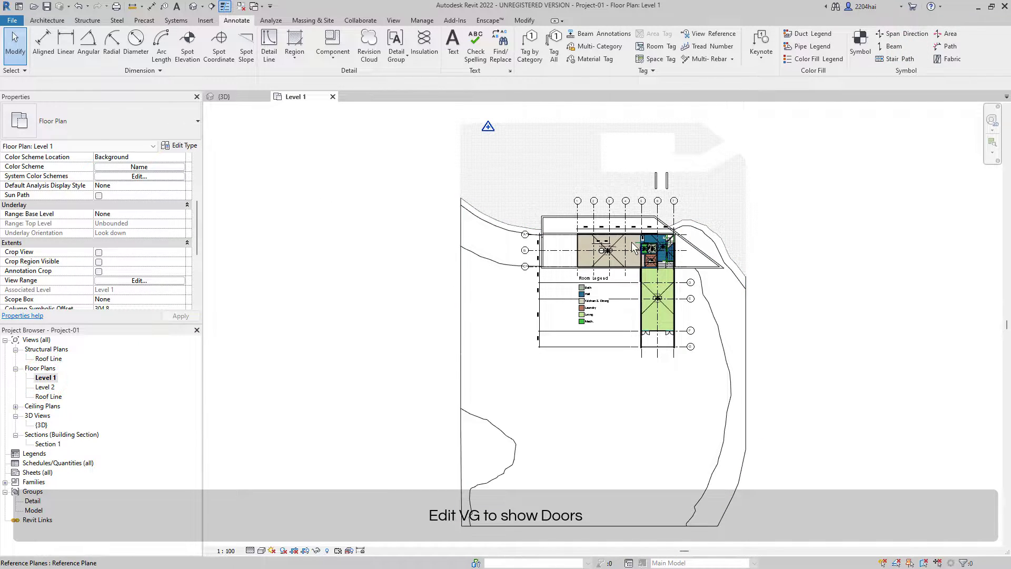
scroll(631, 242, up, 4)
scroll(647, 246, up, 6)
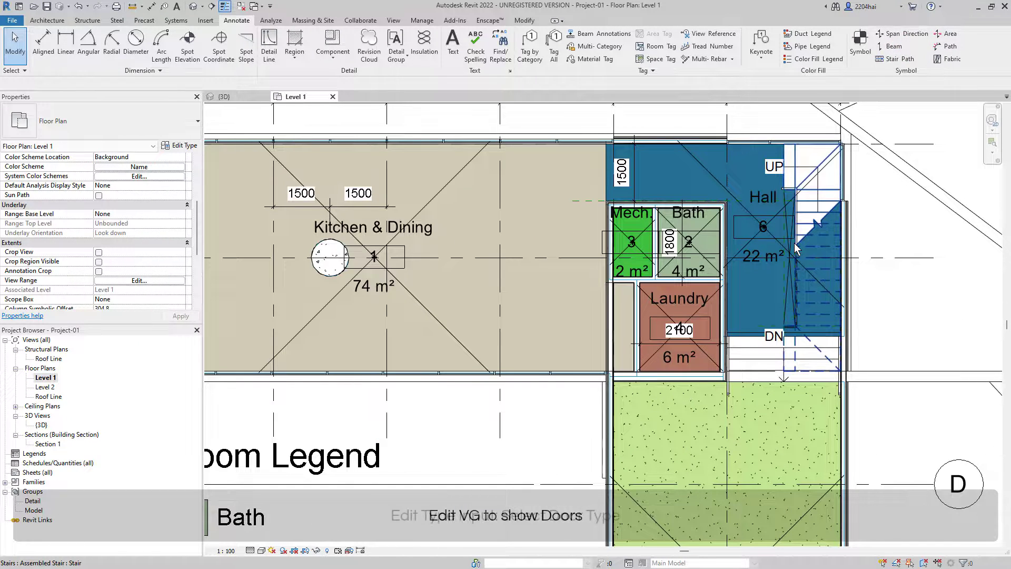
key(d)
key(r)
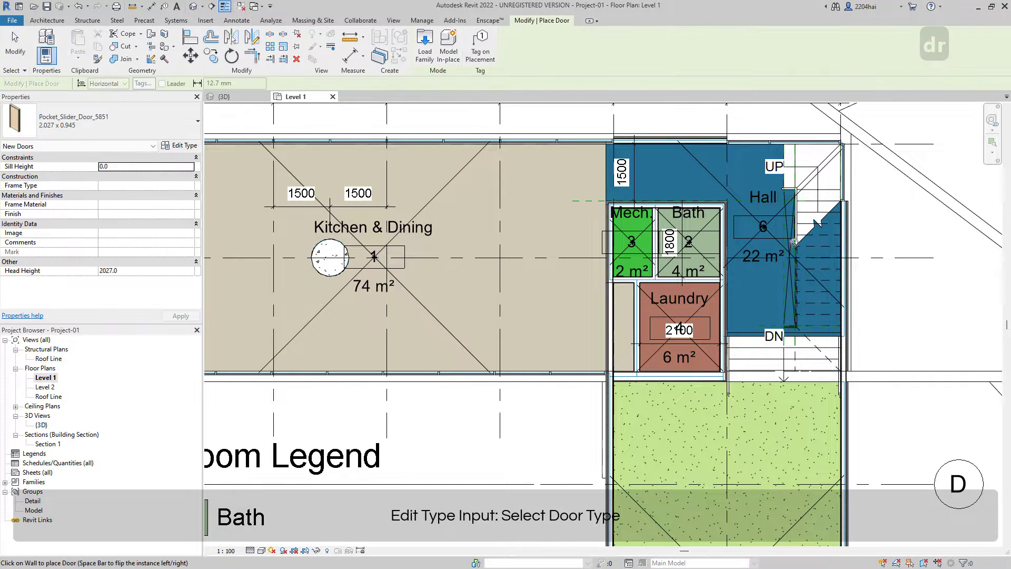
click(162, 130)
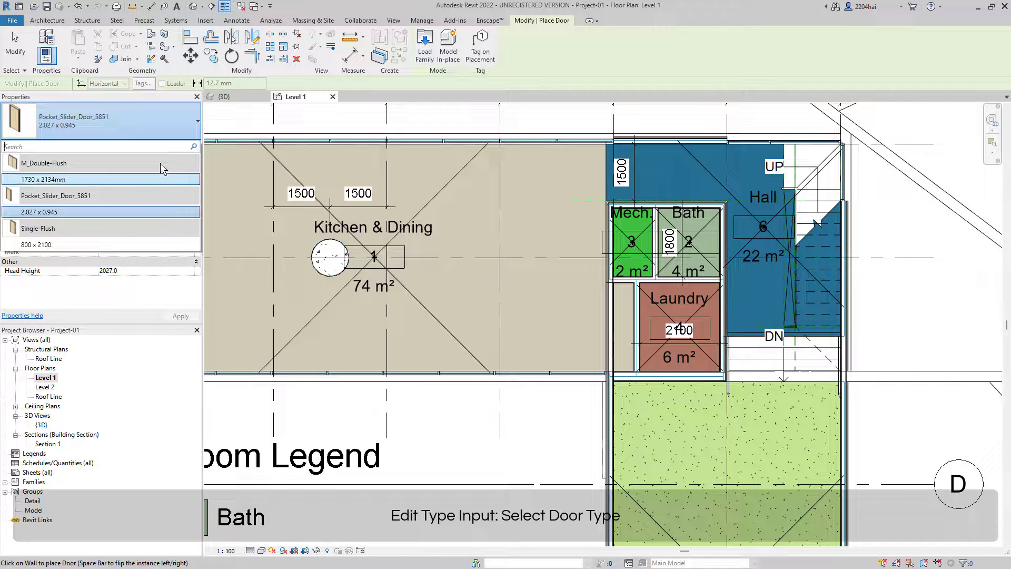
click(129, 243)
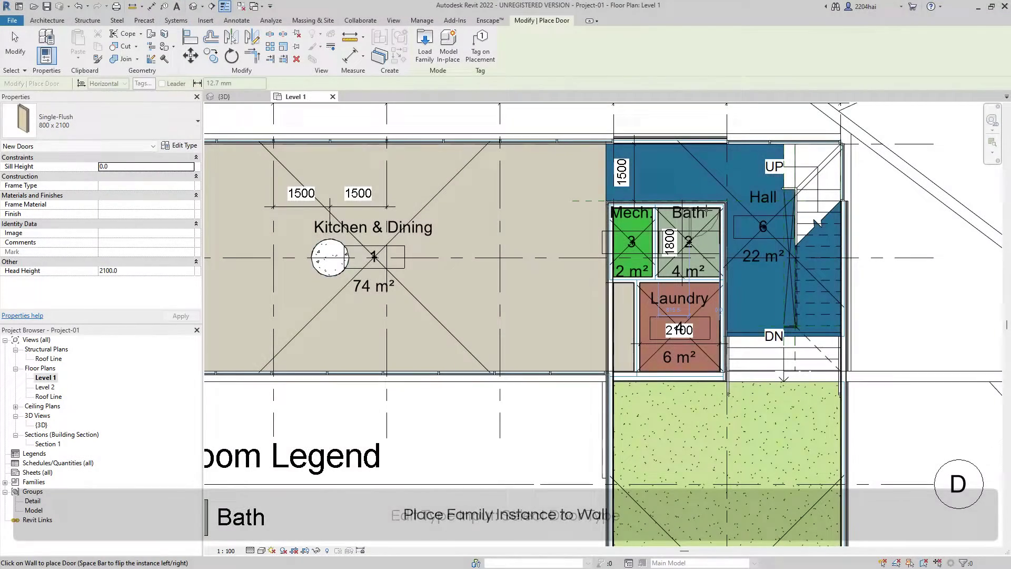
scroll(706, 210, up, 4)
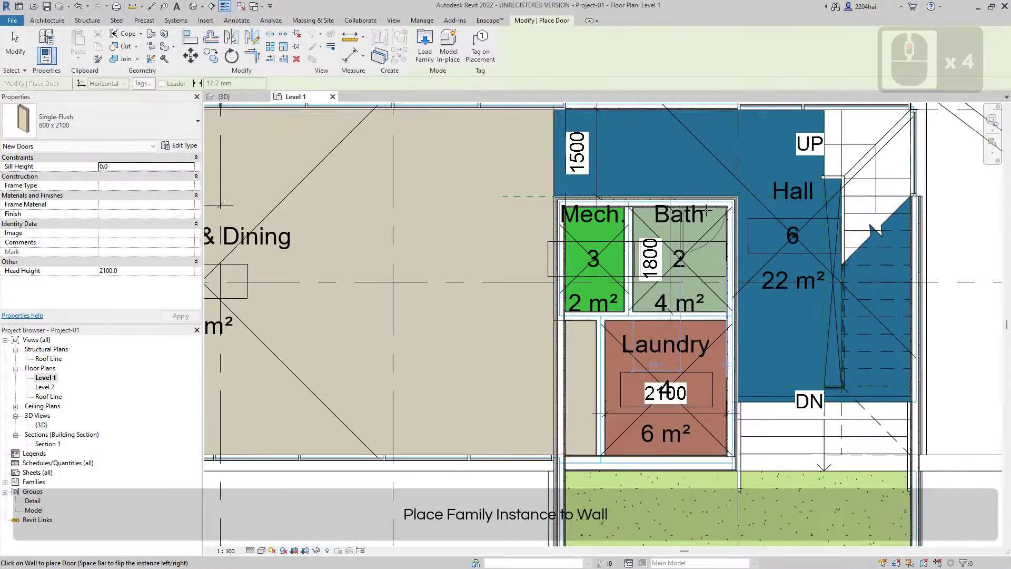
click(697, 207)
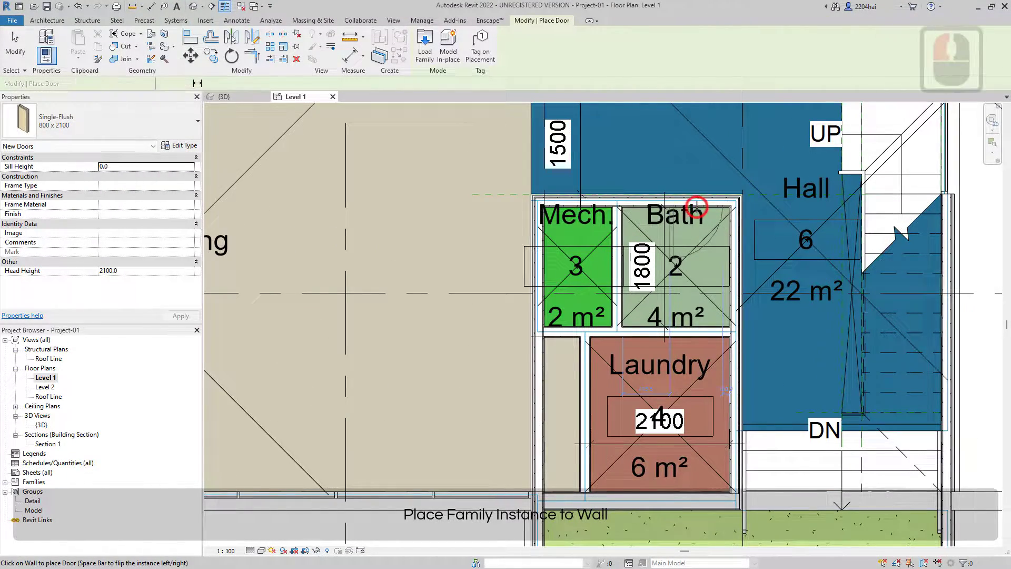
key(Escape)
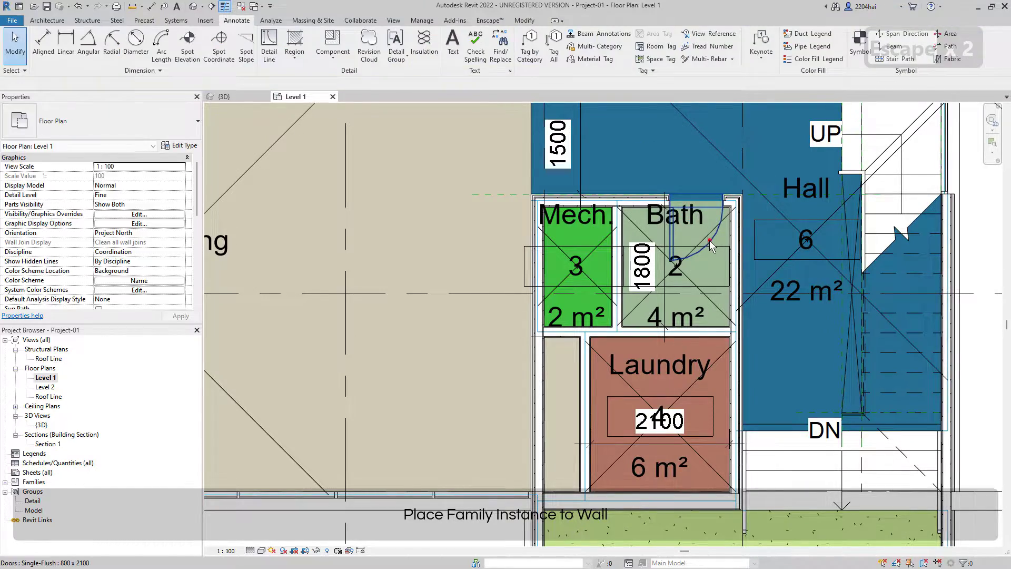
Flip the Bath door's hand so it is hinged on the stair side and swings into the room
click(709, 240)
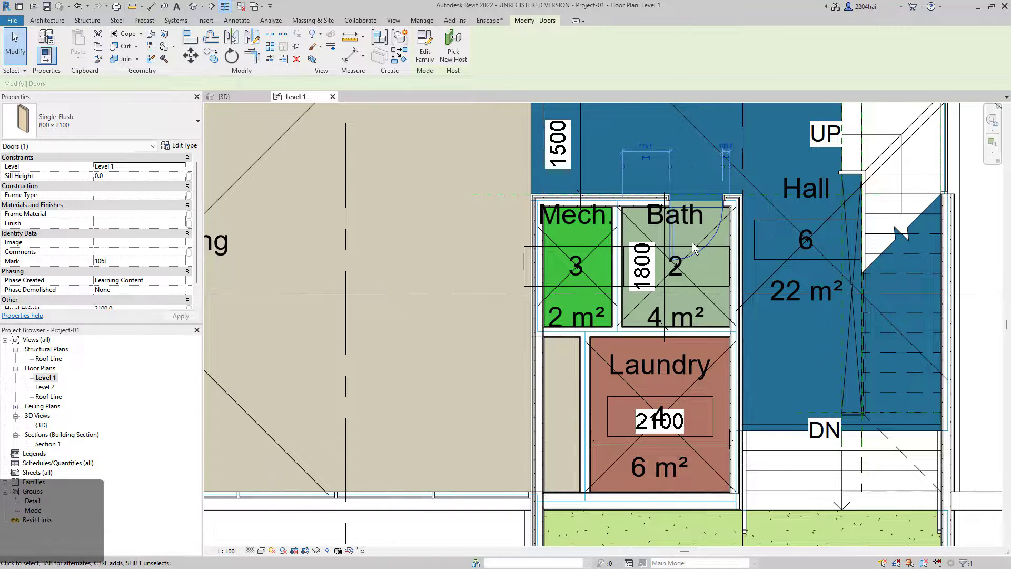
click(684, 237)
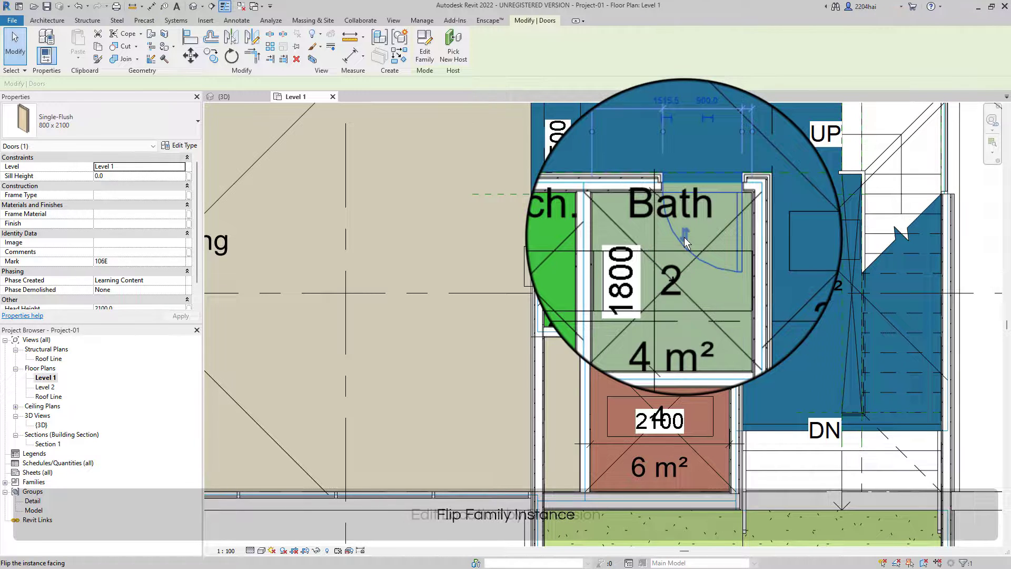
scroll(742, 195, up, 8)
key(Escape)
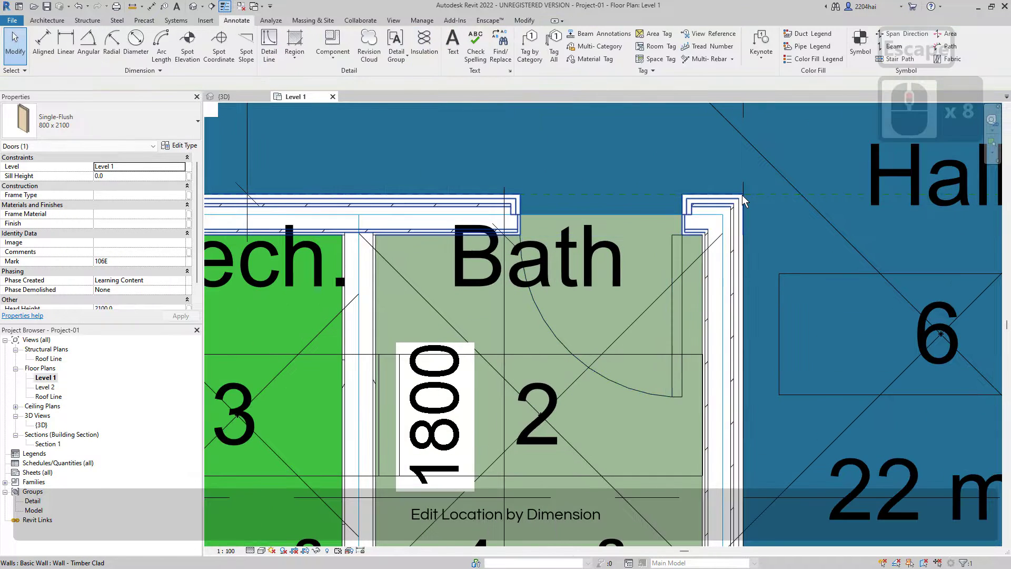
Add an aligned dimension between the inner face of Bath's stair-side wall and the nearest edge of the door
key(d)
key(i)
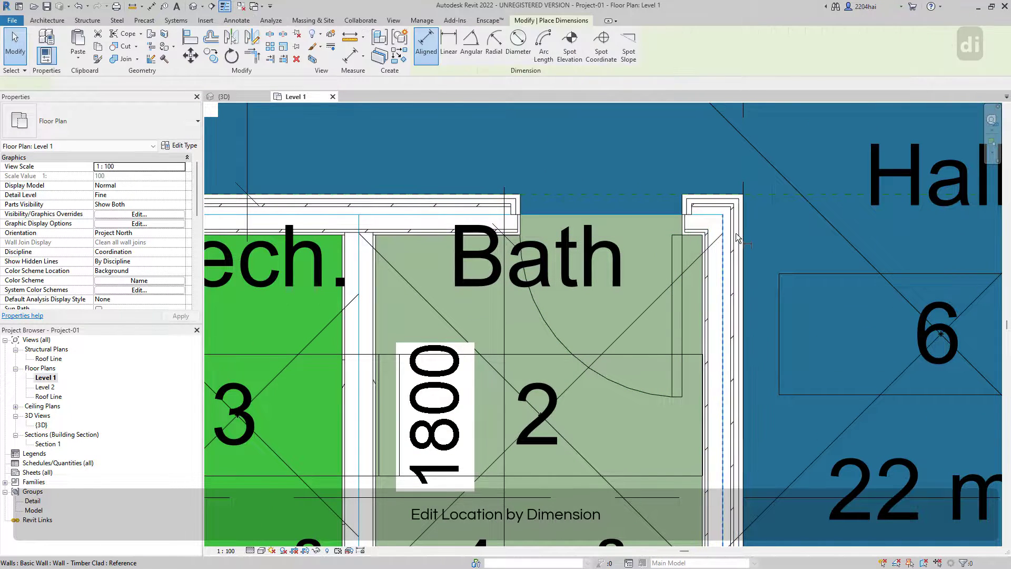
click(702, 288)
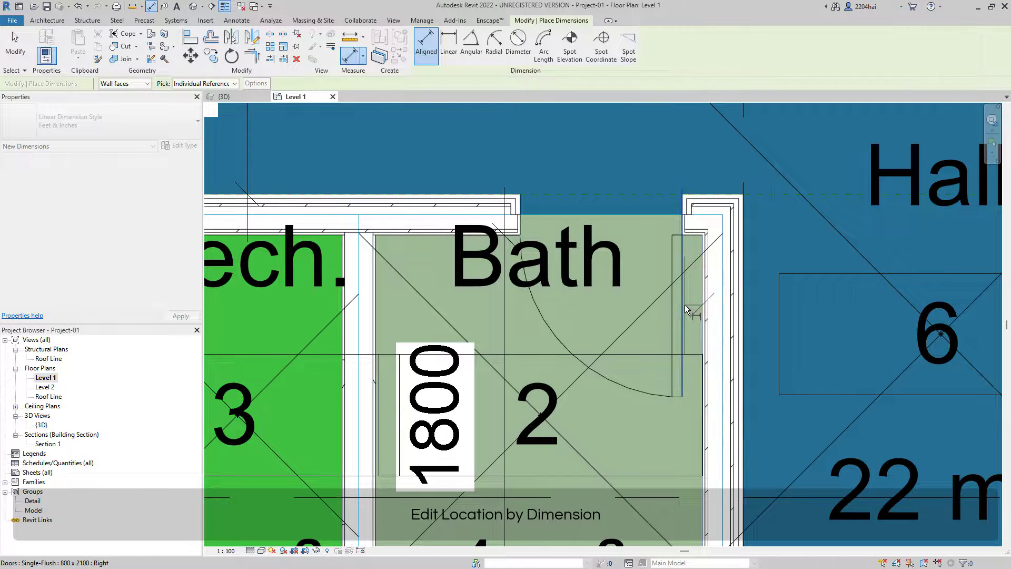
click(684, 305)
scroll(685, 304, down, 4)
click(680, 202)
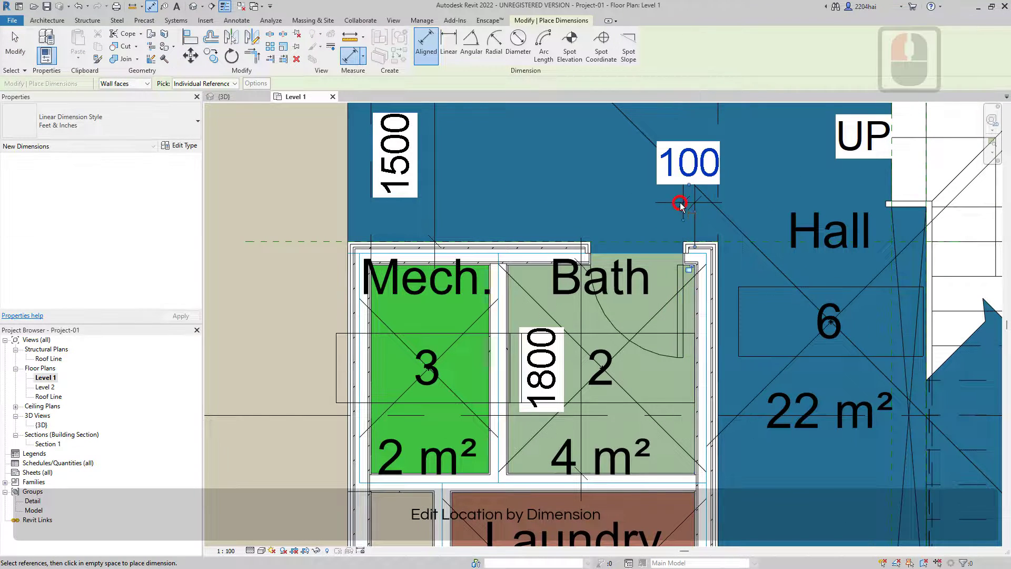
key(Escape)
key(Escape)
Move the Bath door by setting its dimensioned distance from the wall face to 50
click(681, 302)
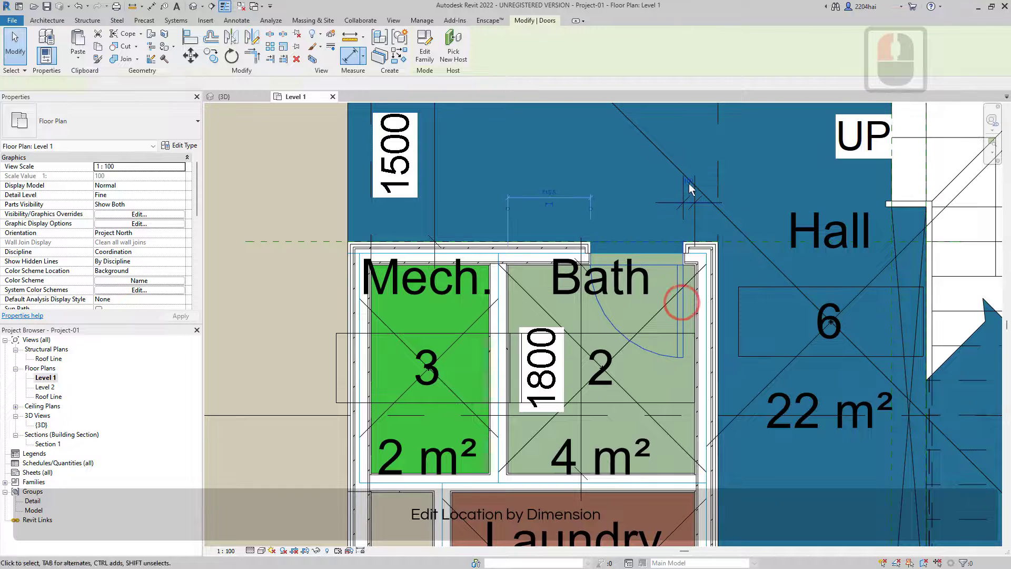
click(688, 178)
text(50)
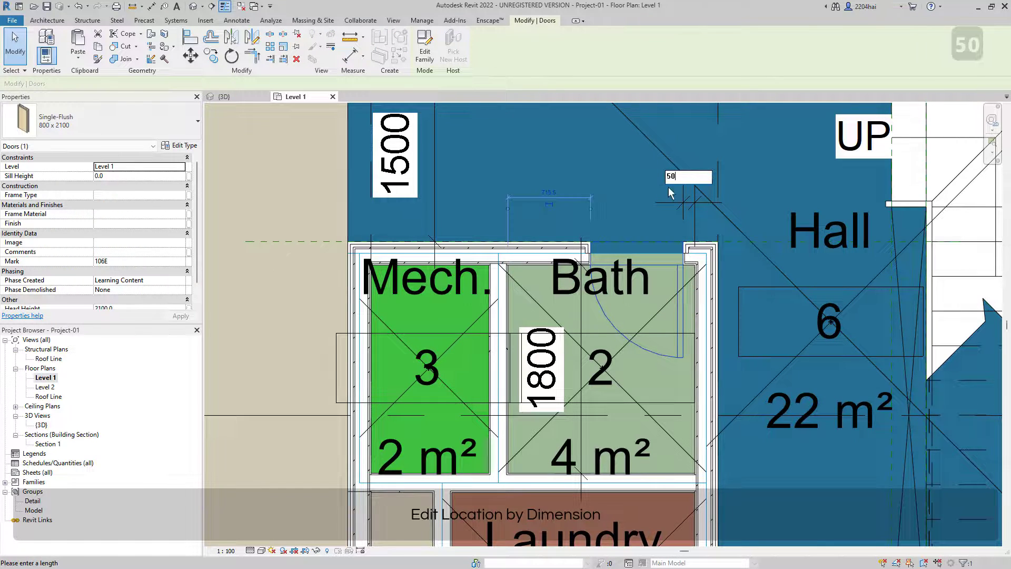
key(Return)
key(Escape)
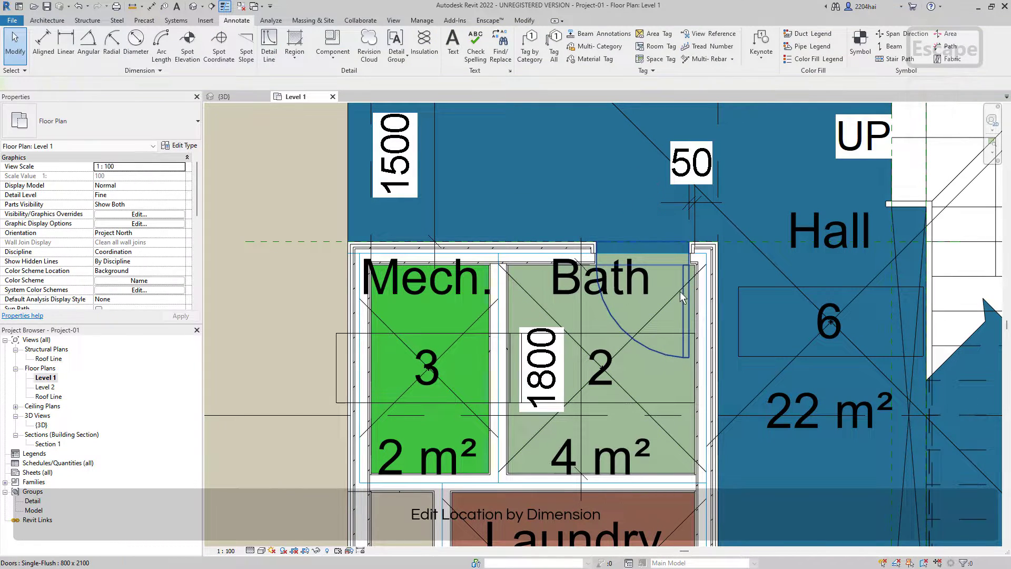
In the 3D view, set the Bath door's sill height to 200 and reselect the door
click(680, 293)
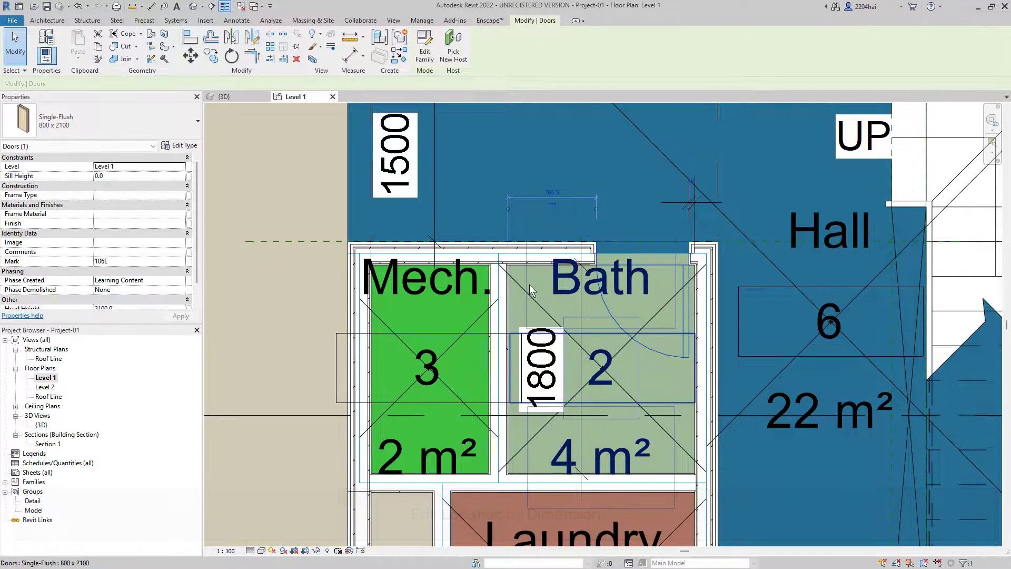
click(225, 97)
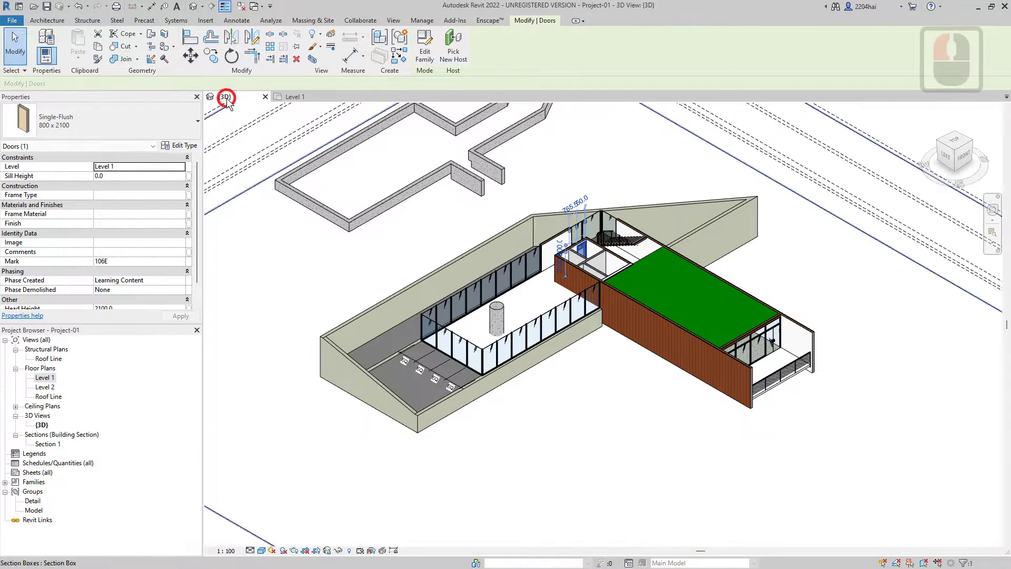
click(955, 152)
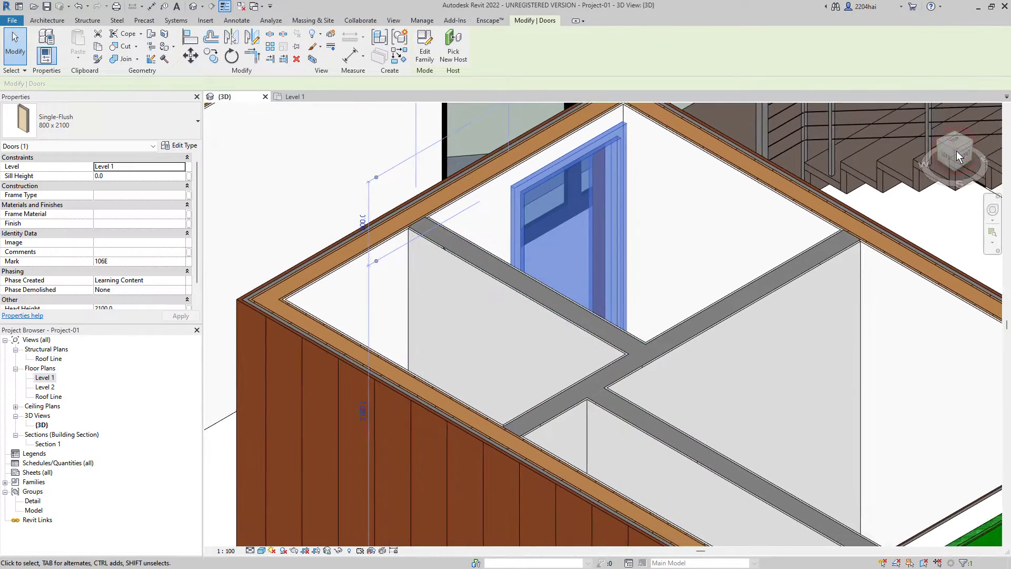
drag(956, 154, 894, 209)
shift+middle_drag(894, 209, 672, 351)
key(Escape)
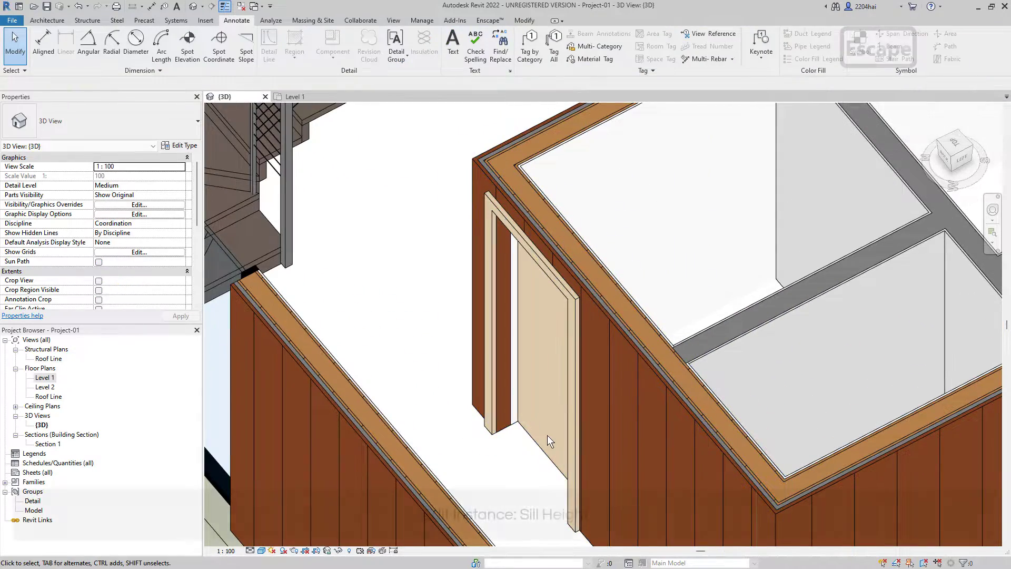
click(539, 444)
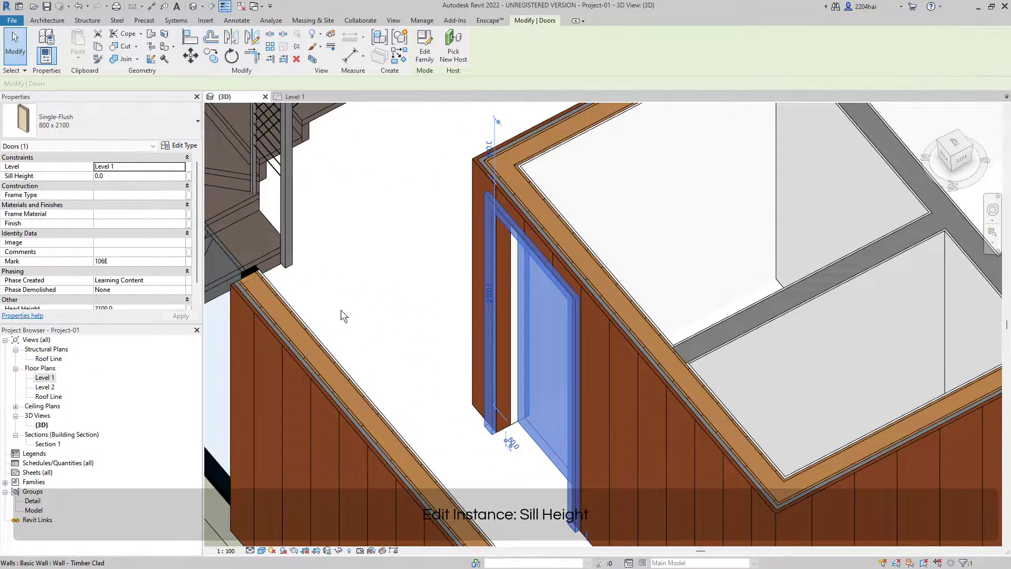
click(141, 176)
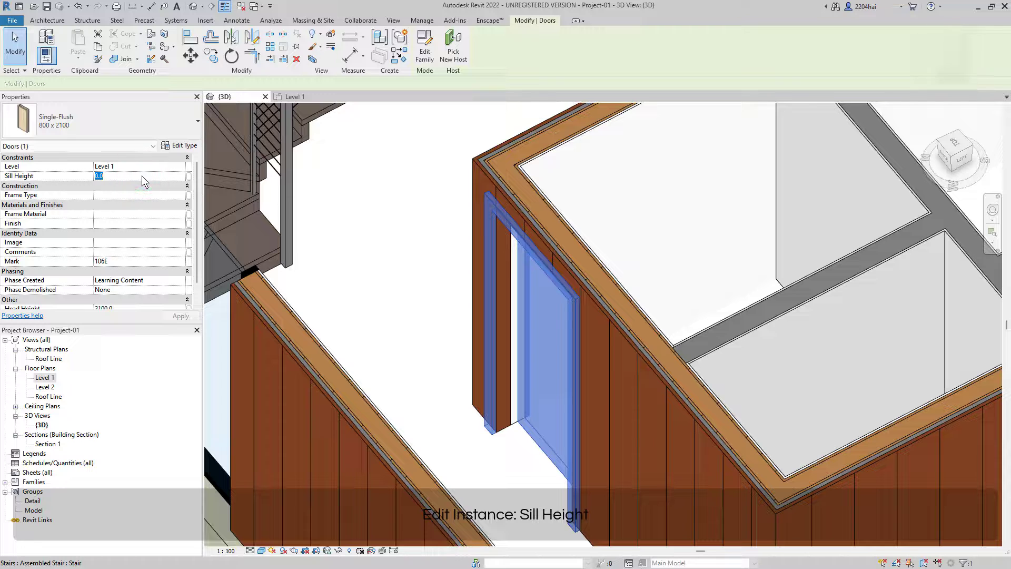
text(200)
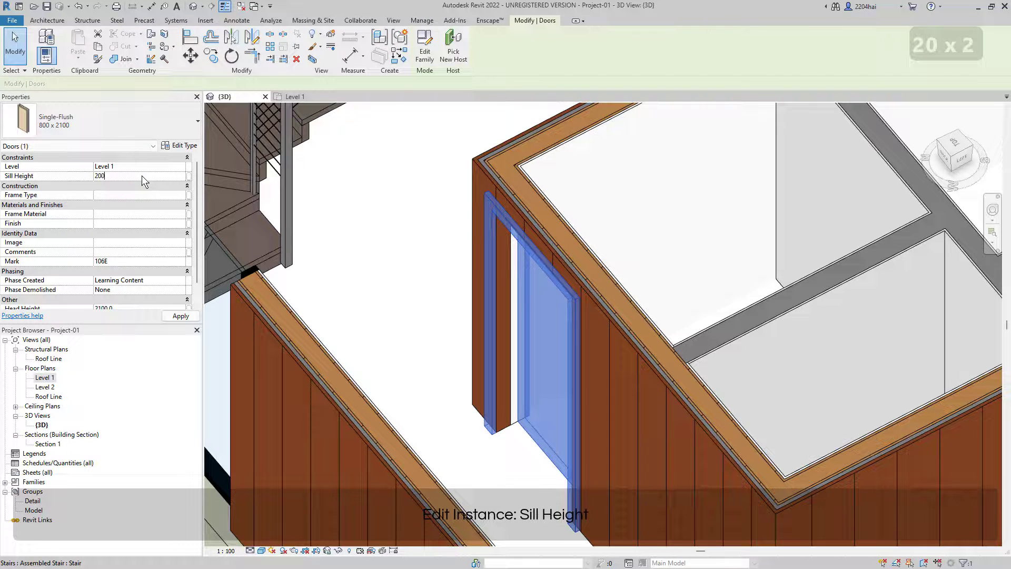
key(Return)
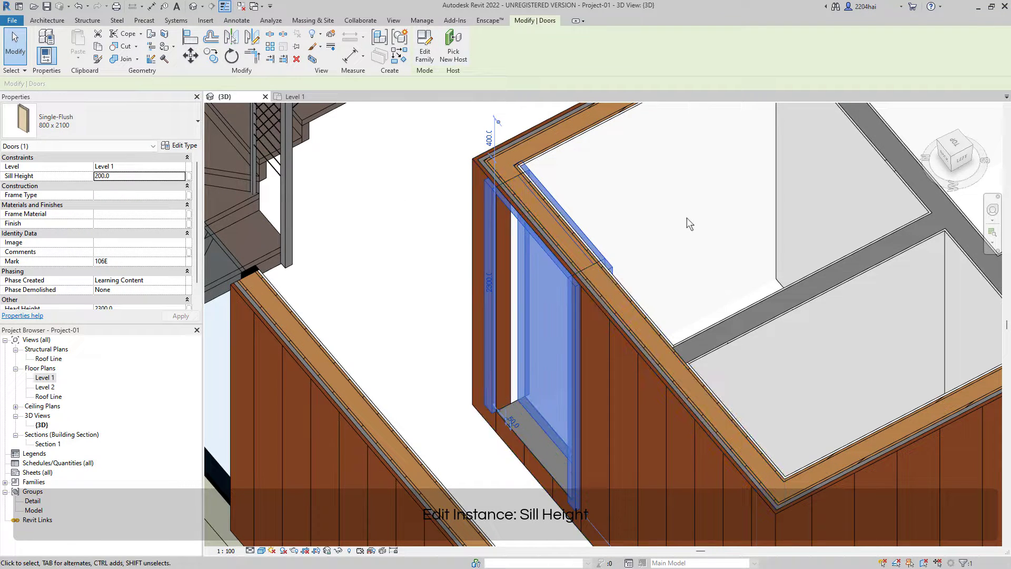
click(688, 217)
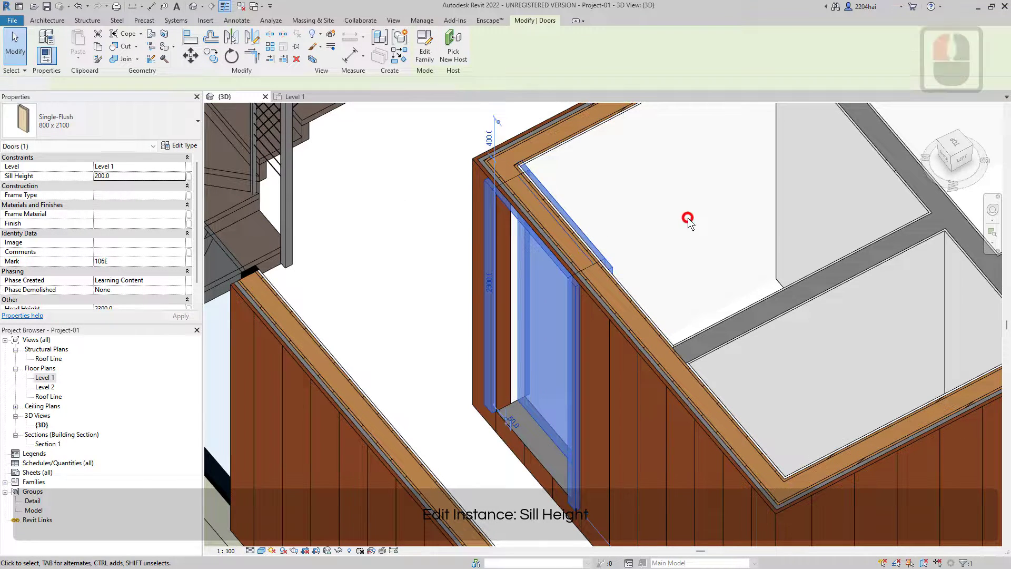
click(566, 431)
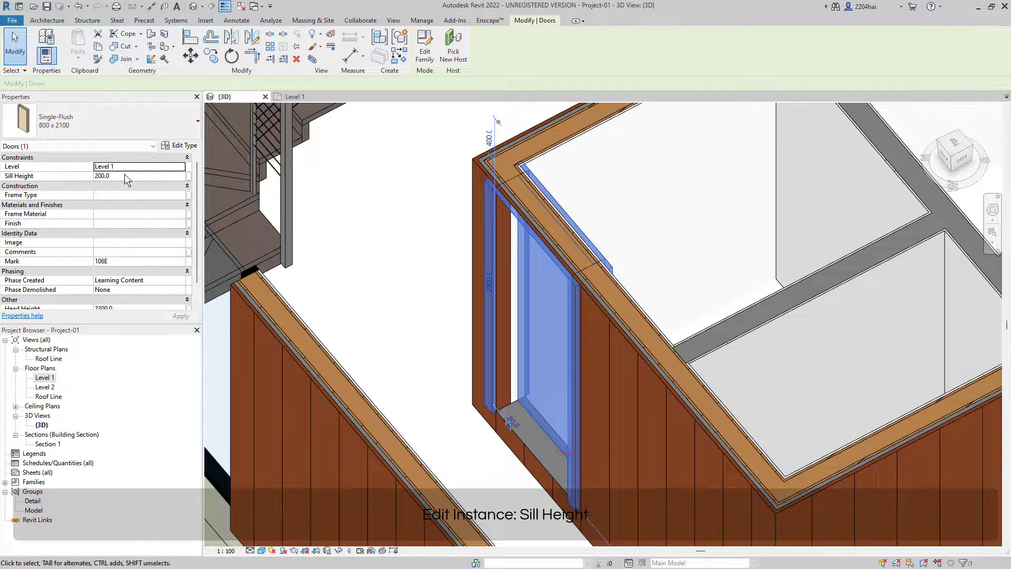
Set the Bath door's sill height back to 0 and deselect the door
click(124, 175)
text(0)
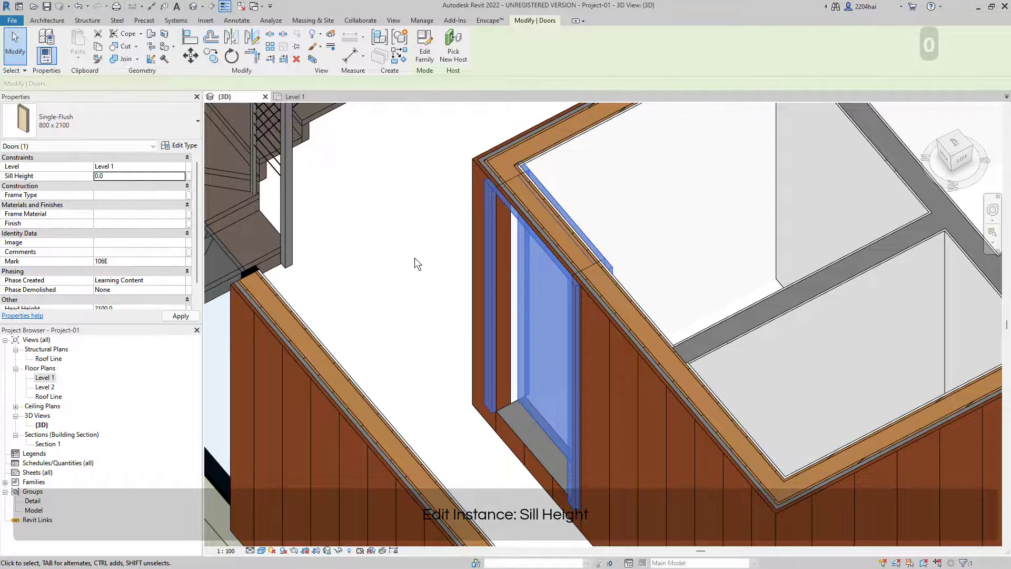
click(415, 257)
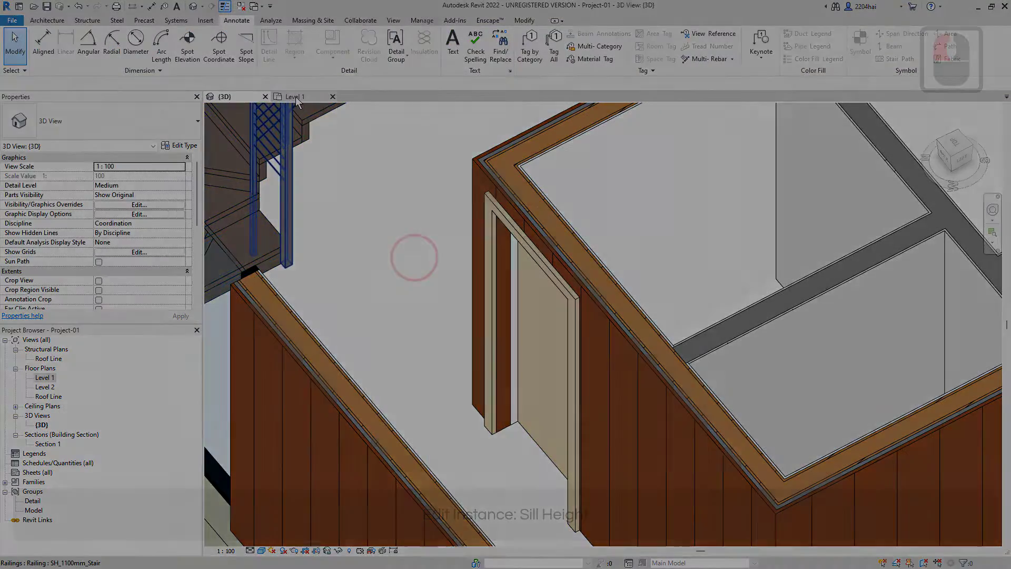
On Level 1, create a similar door to Bath's in the wall between Bath and Laundry, and flip it to swing into Laundry
click(296, 96)
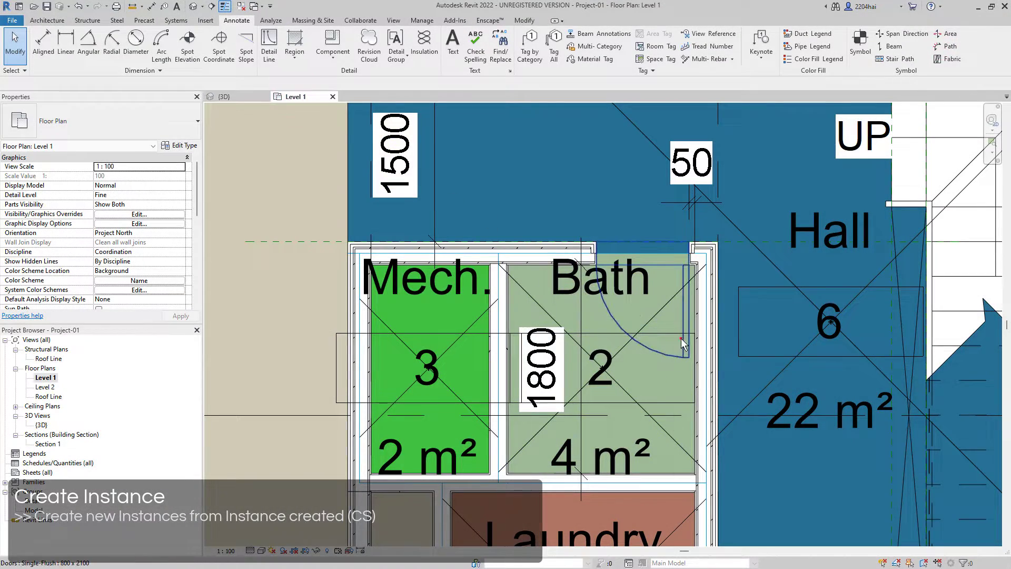
click(681, 338)
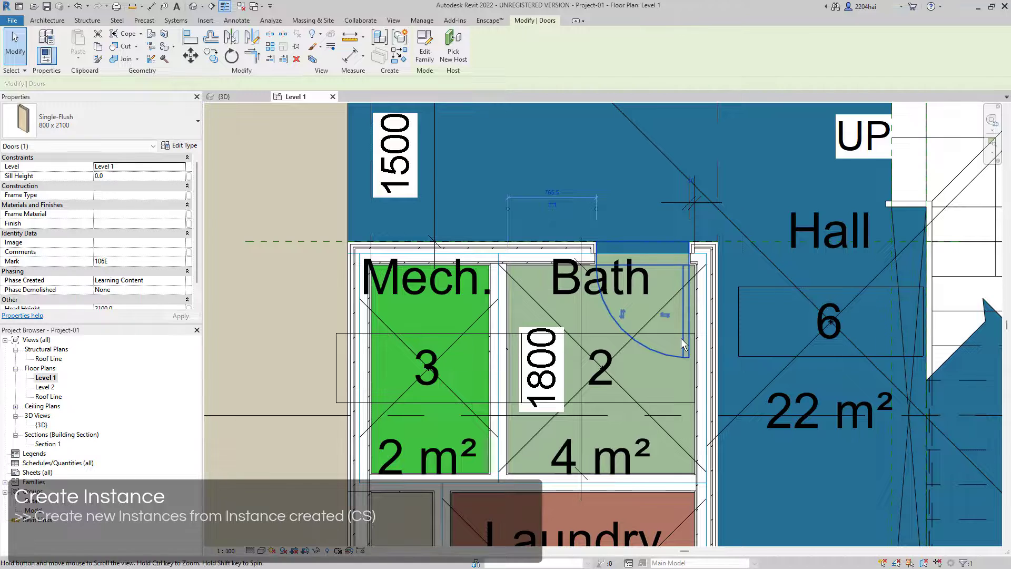
middle_drag(681, 338, 618, 220)
key(c)
key(s)
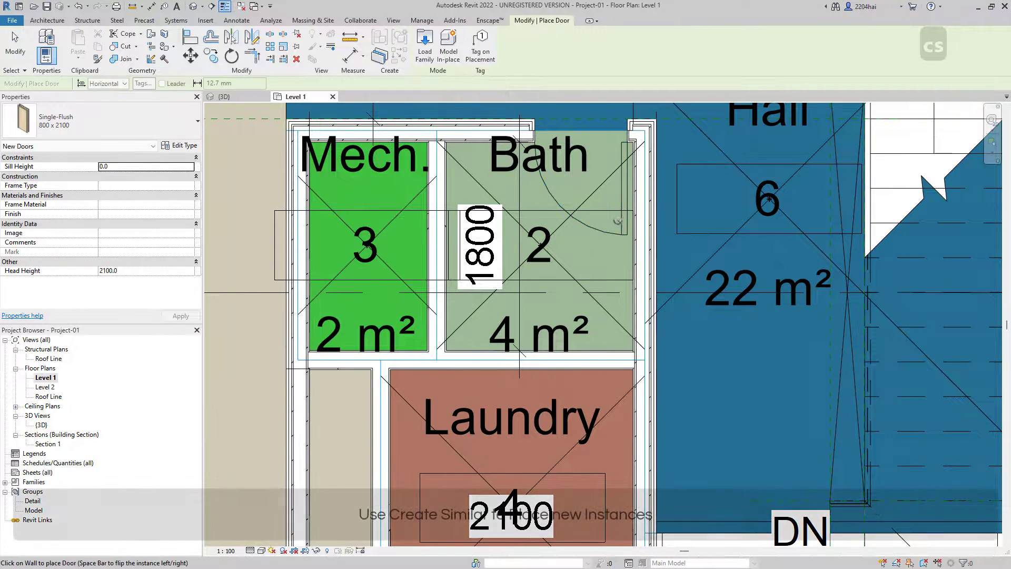
click(568, 356)
key(Escape)
key(Escape)
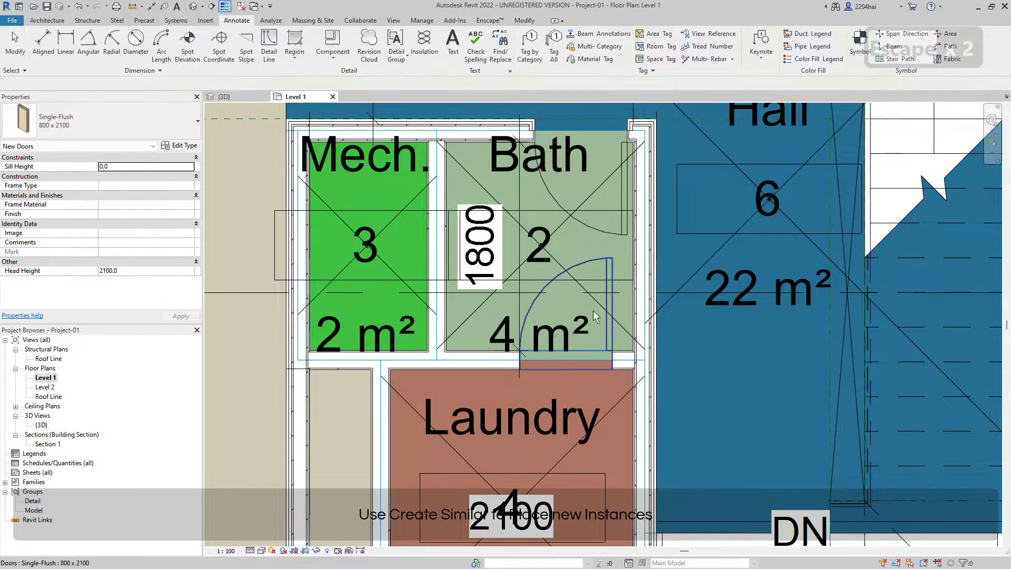
click(613, 276)
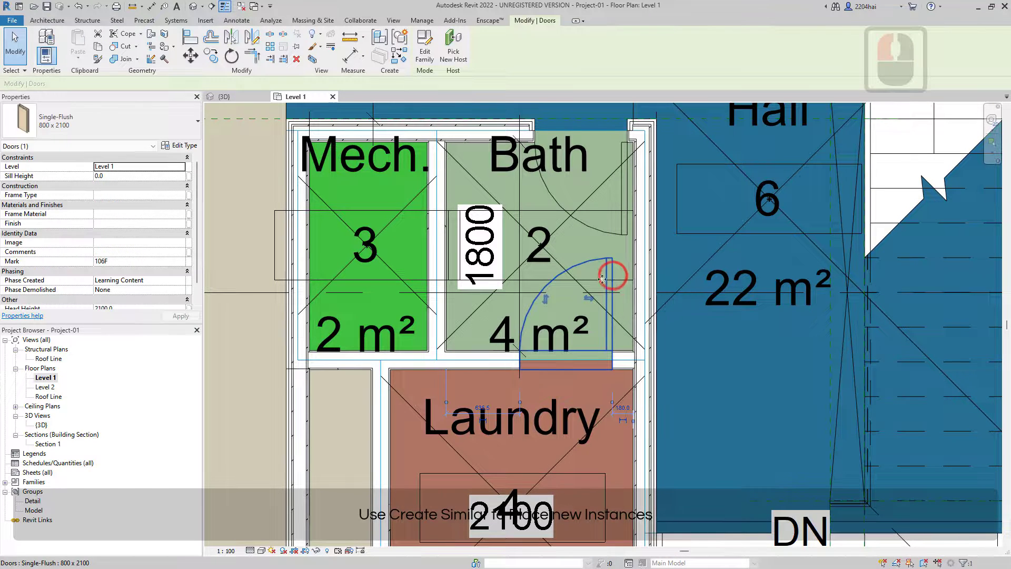
click(545, 298)
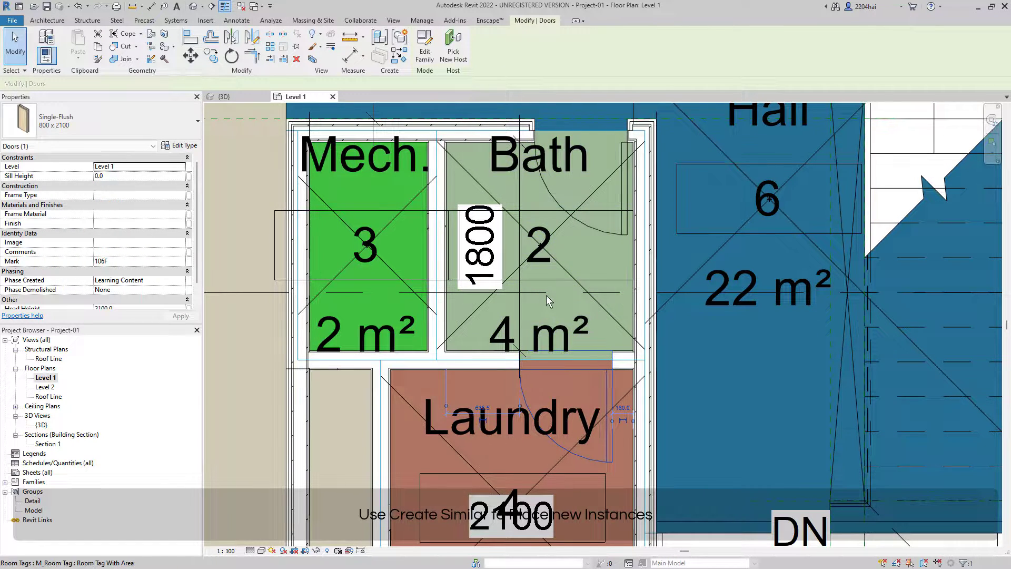
Align the hinge-side edge of the Laundry door with the matching edge of the Bath door
key(a)
key(a)
key(a)
click(626, 176)
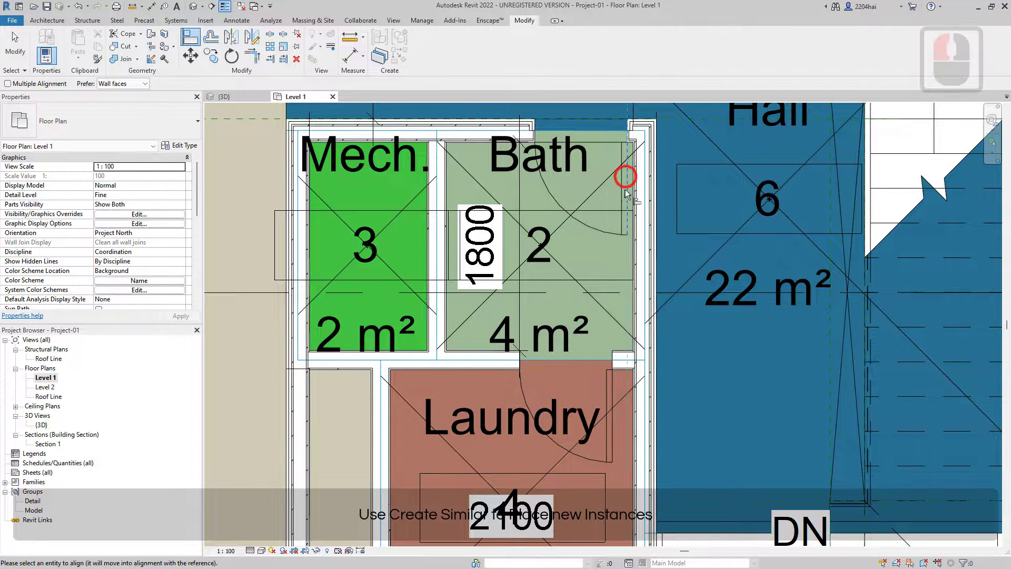
click(611, 414)
key(Escape)
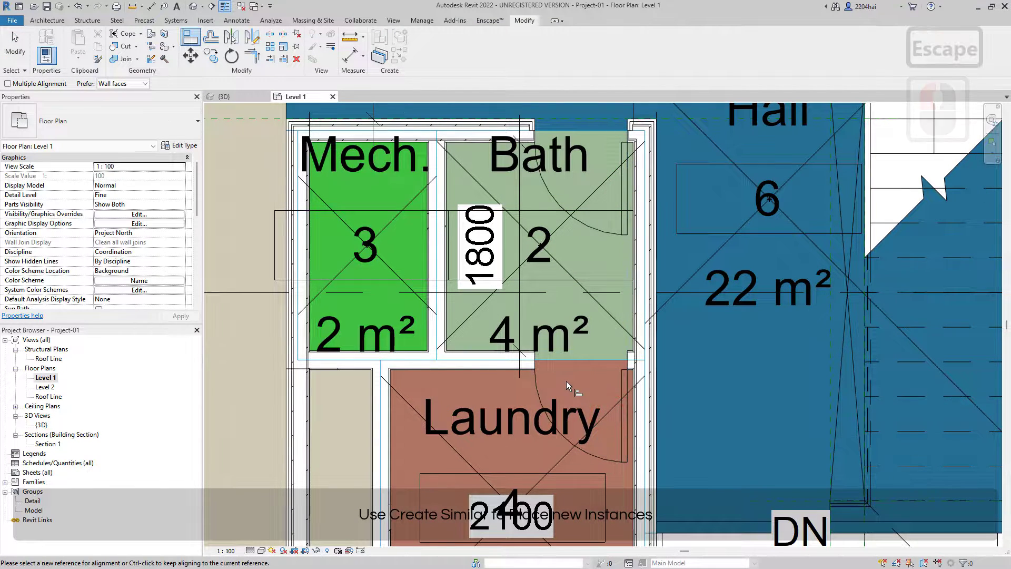
Place an M_Double-Flush 1730 x 2134mm door in Mech.'s outer wall, swinging out into Kitchen & Dining
key(r)
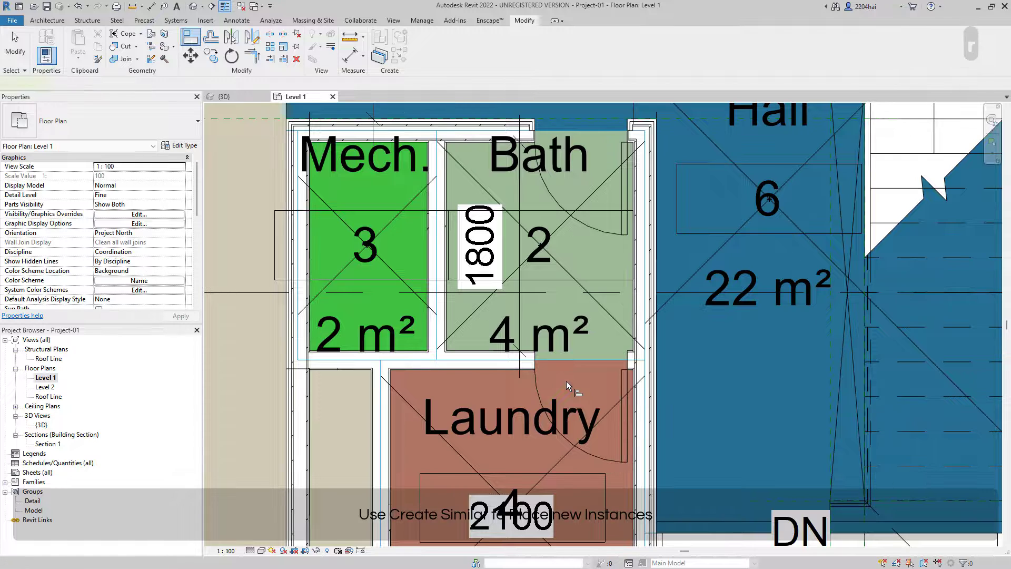
click(169, 121)
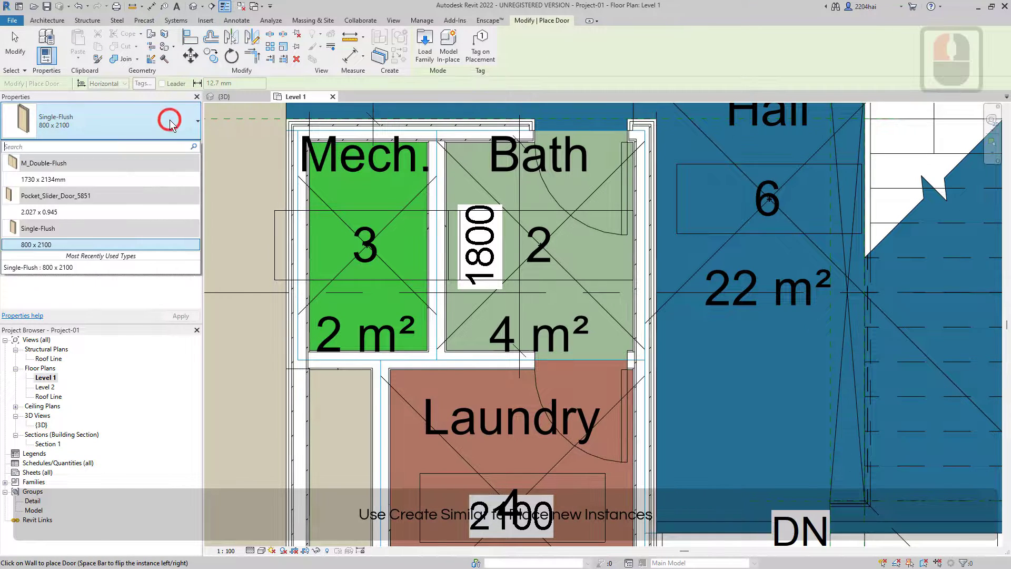
click(144, 179)
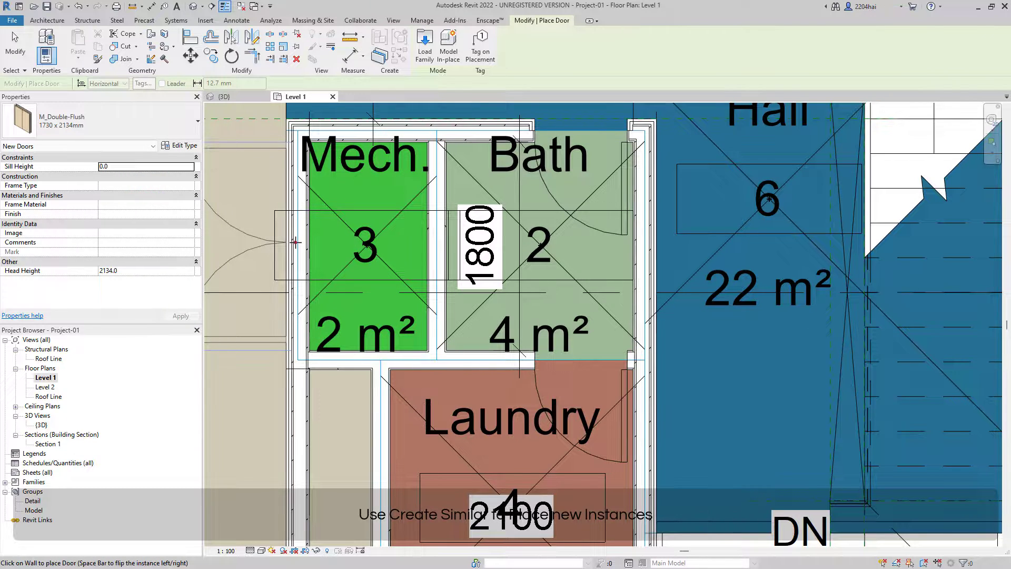
key(Escape)
middle_drag(296, 243, 495, 261)
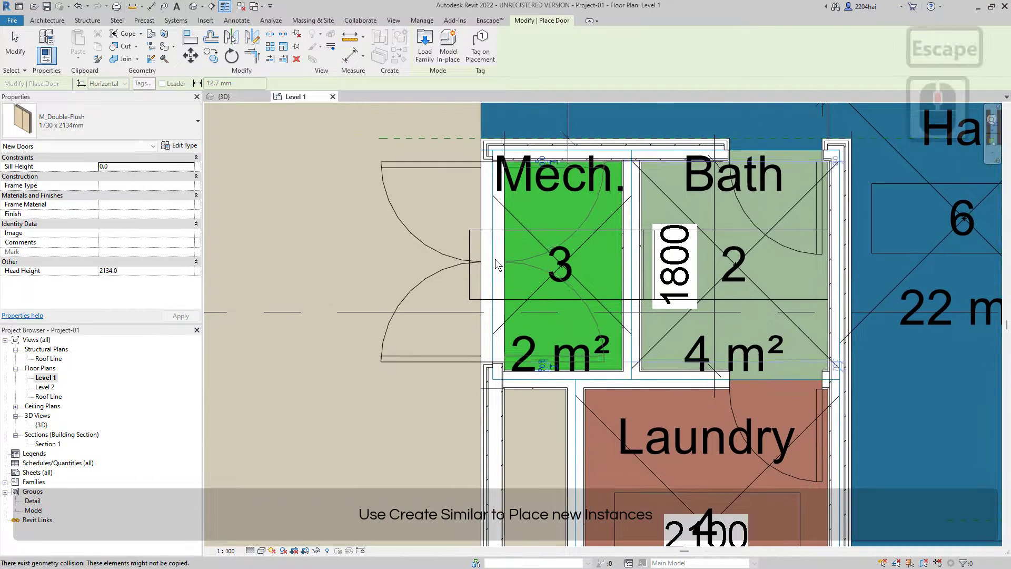
key(Escape)
Add a continuous aligned dimension from one inner wall face of Mech. through the double door's centre to the opposite wall face
key(d)
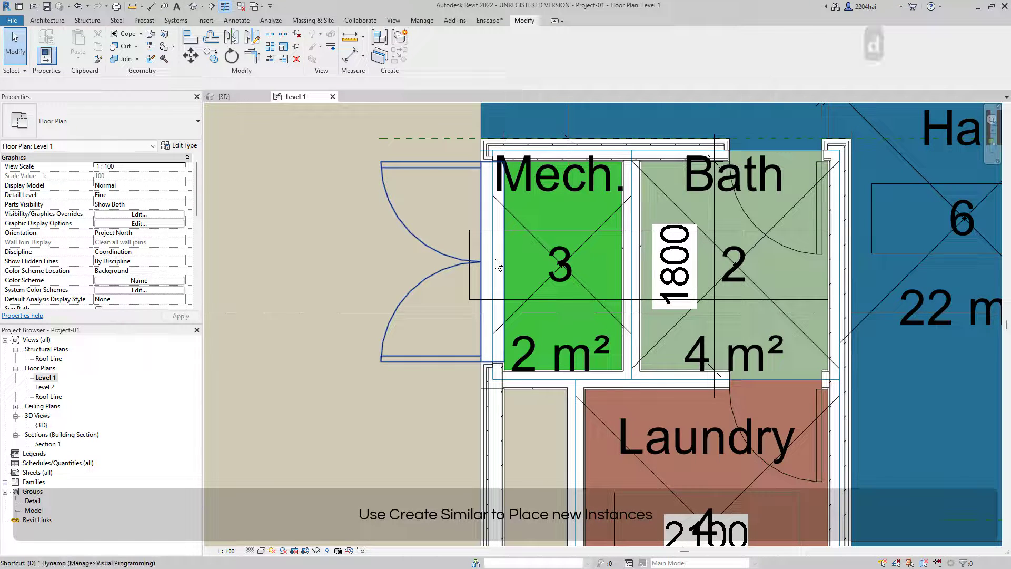
key(i)
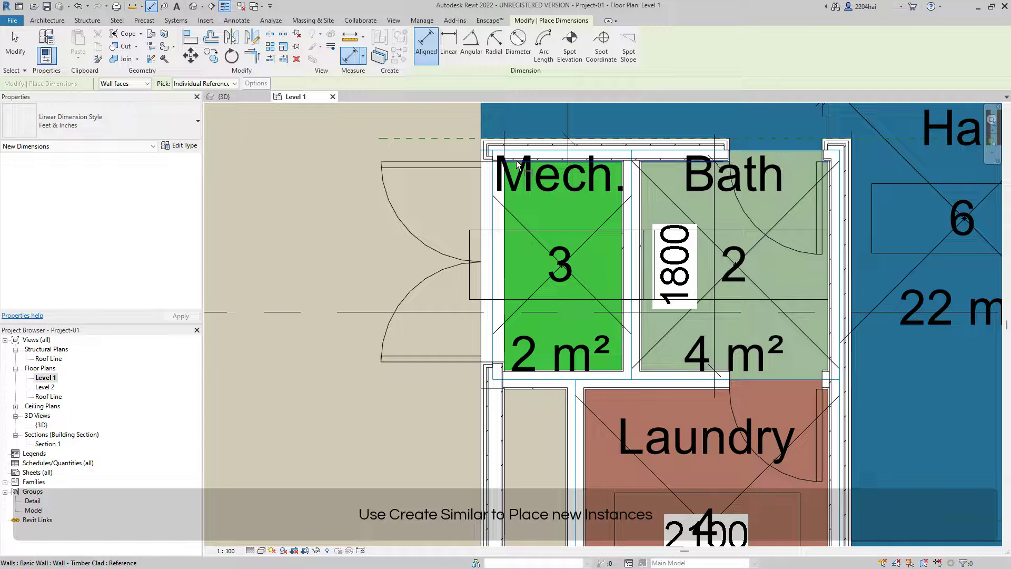
click(518, 165)
click(433, 263)
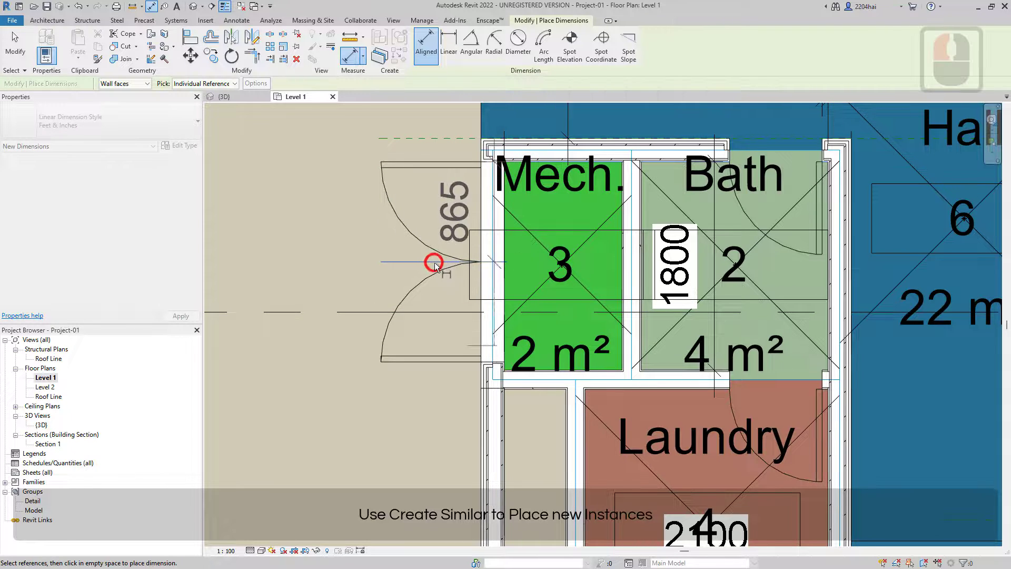
click(548, 369)
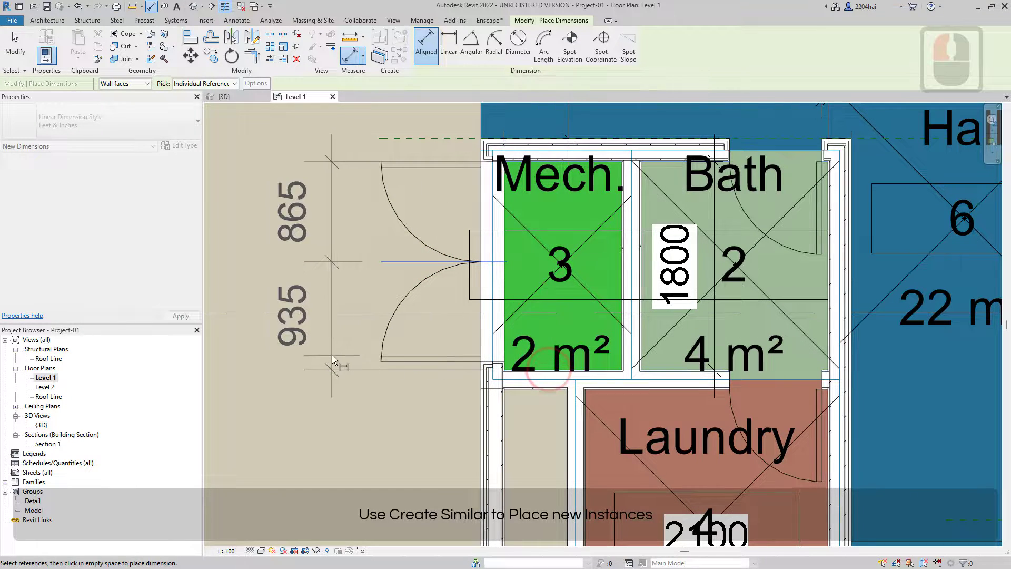
click(332, 355)
Centre the double door between the Mech. walls by making the dimension segments equal
scroll(579, 279, down, 2)
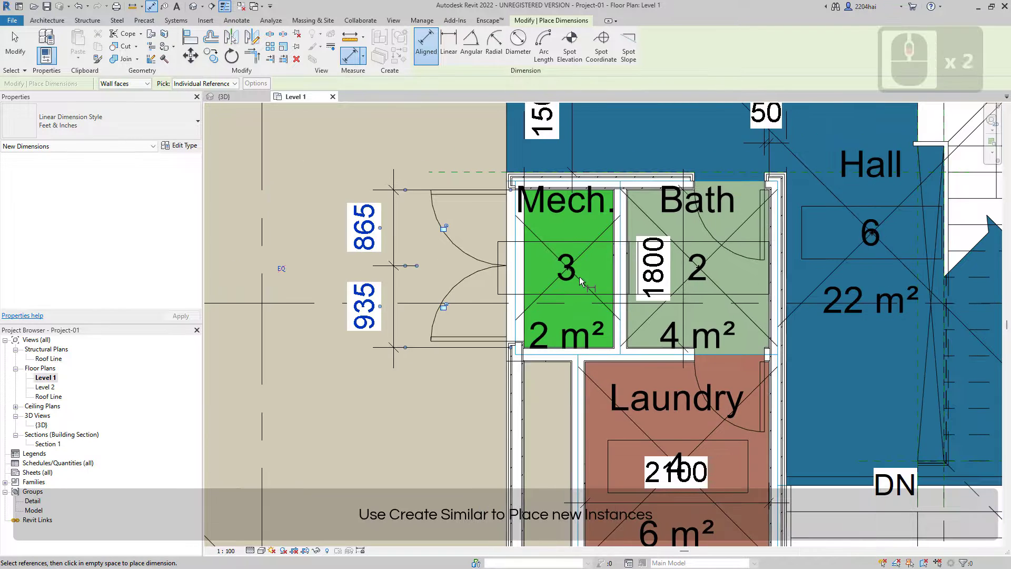
scroll(579, 277, down, 1)
click(319, 269)
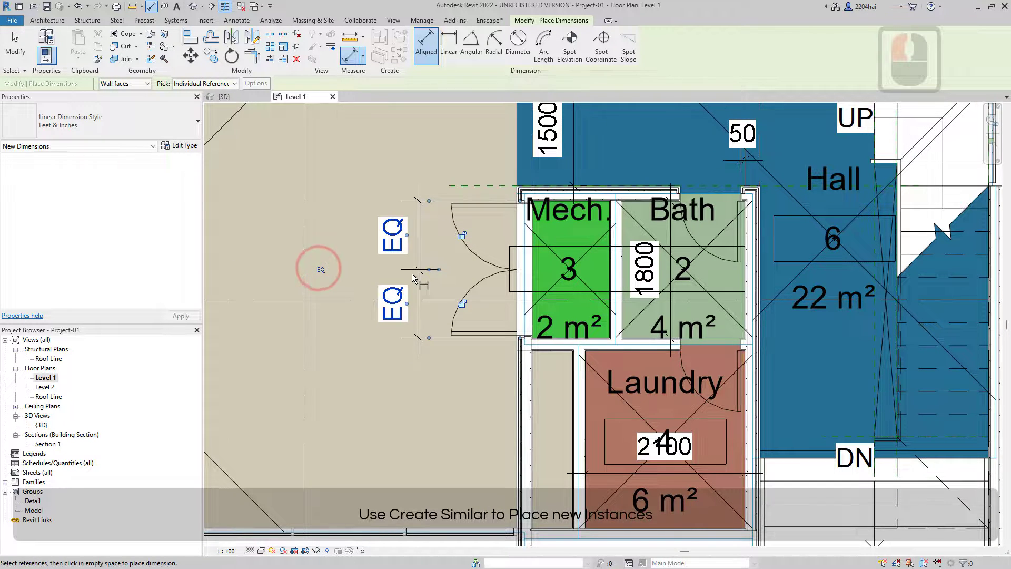
key(Escape)
key(Escape)
Delete the double door's EQ dimension and remove its constraints
click(416, 253)
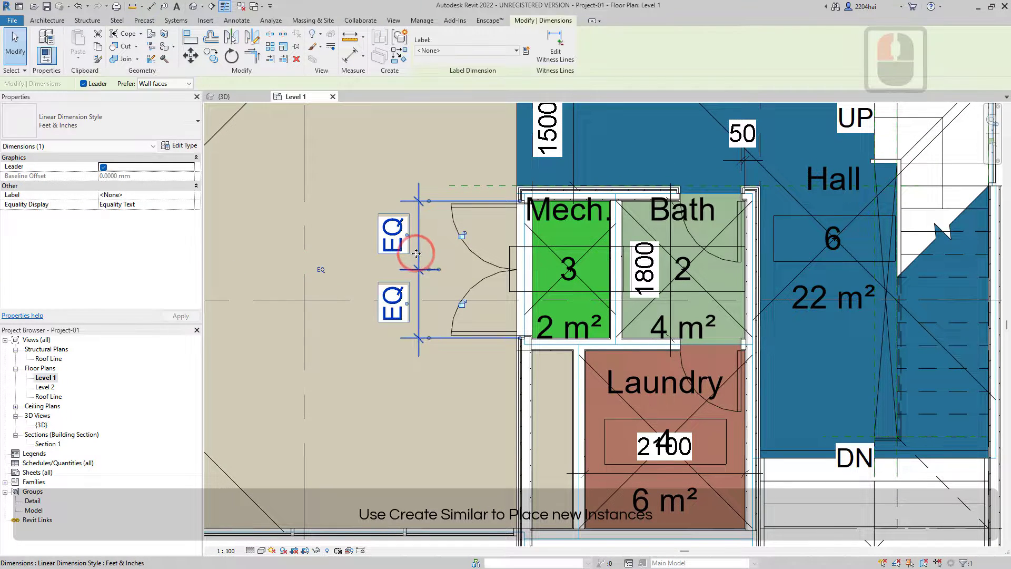
key(Delete)
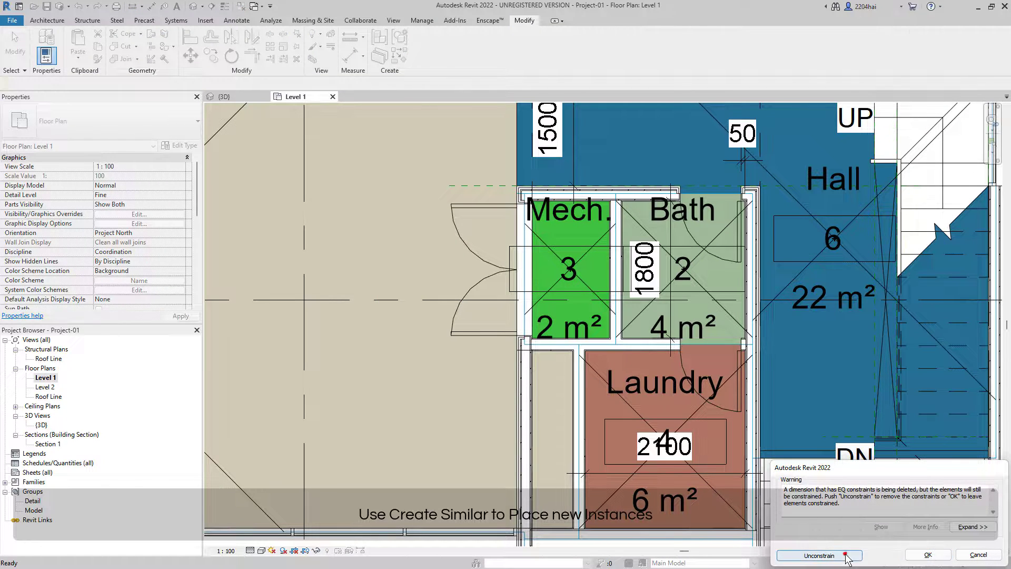
click(846, 556)
Select the Mech. double door, examine it from the outside in the 3D view, and deselect it
click(493, 265)
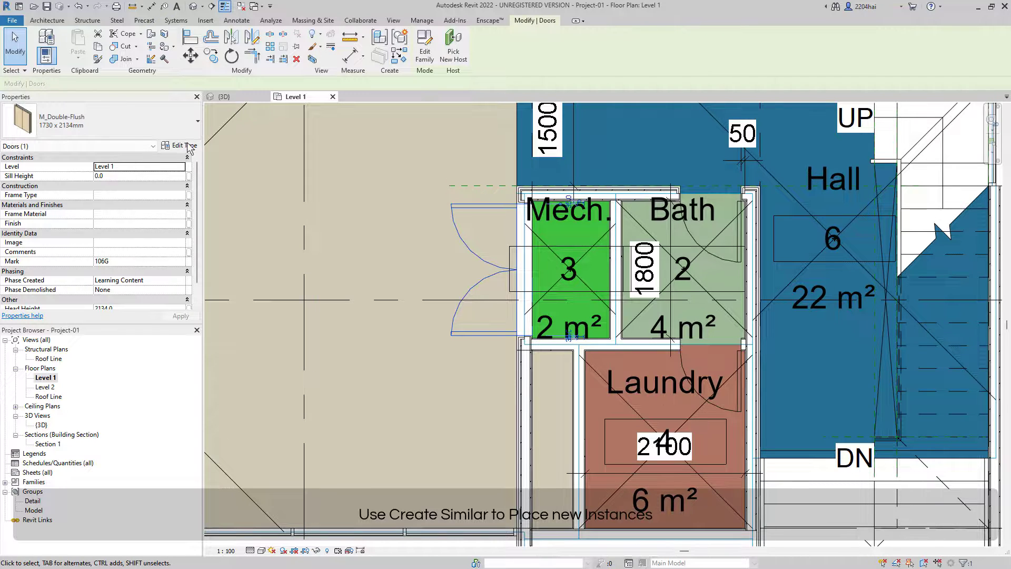
click(226, 97)
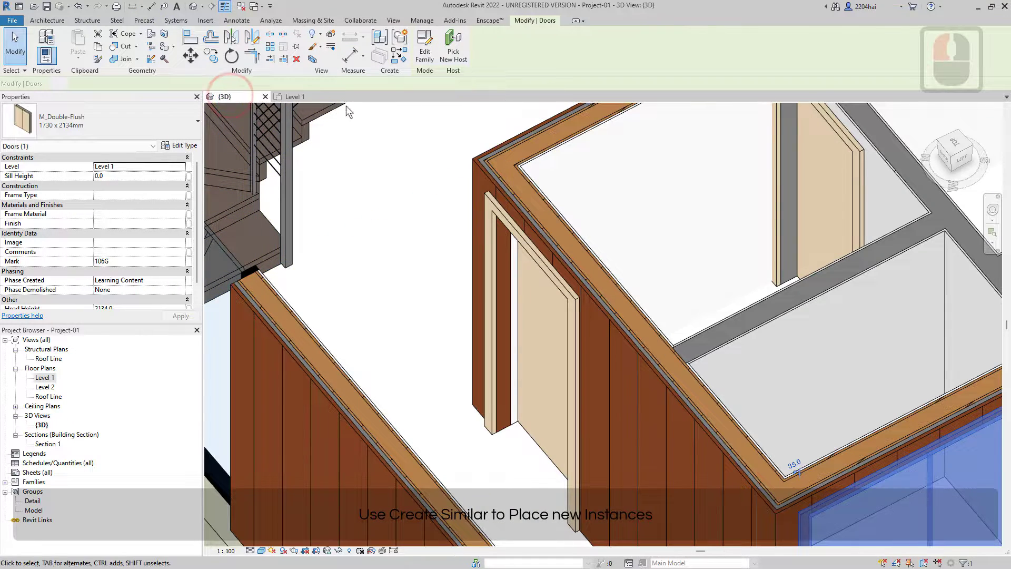
click(953, 157)
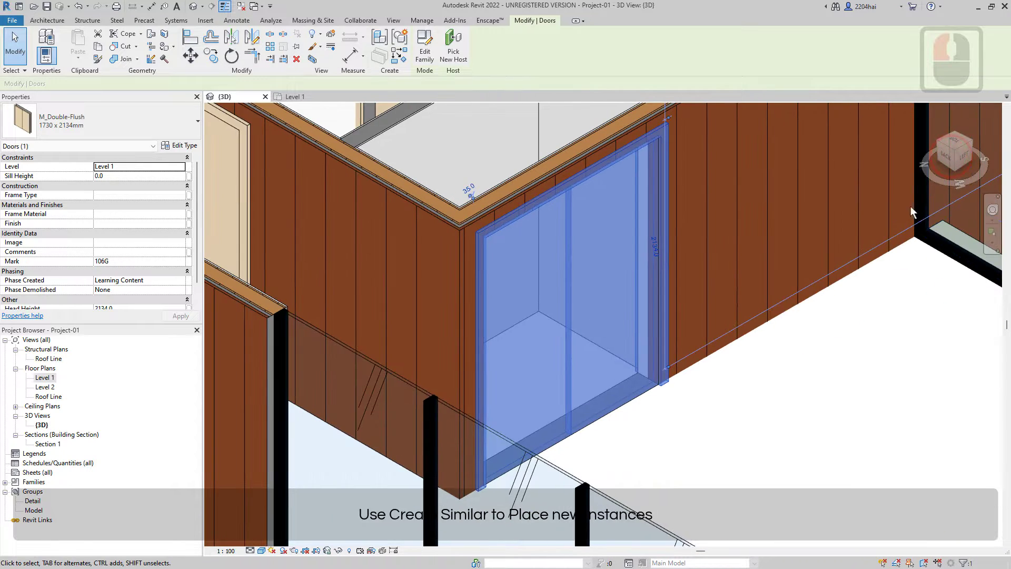
click(748, 404)
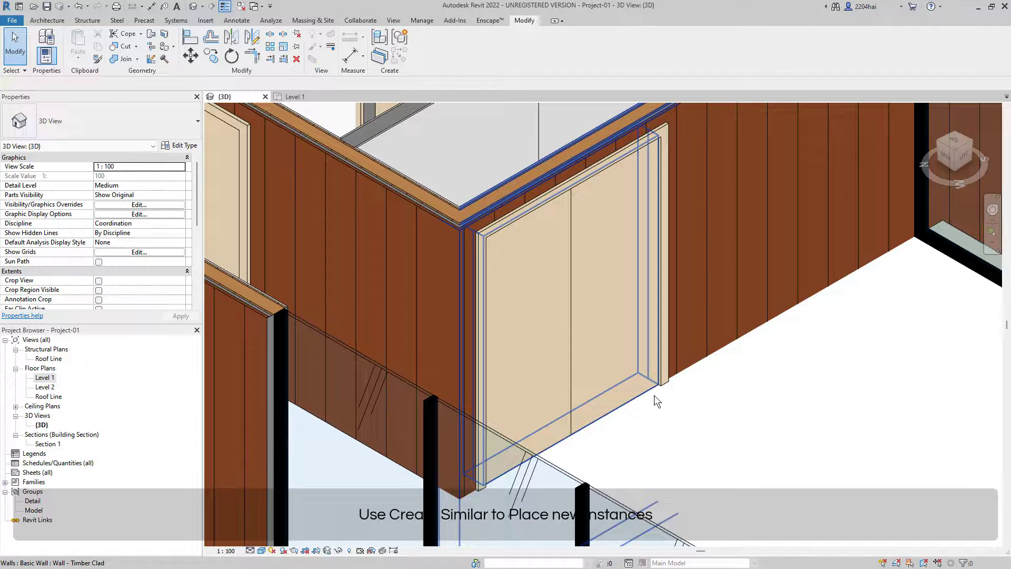
On Level 2, place Single-Flush 800 x 2100 doors in the Entry Hall wall, one into each Bedroom
click(308, 98)
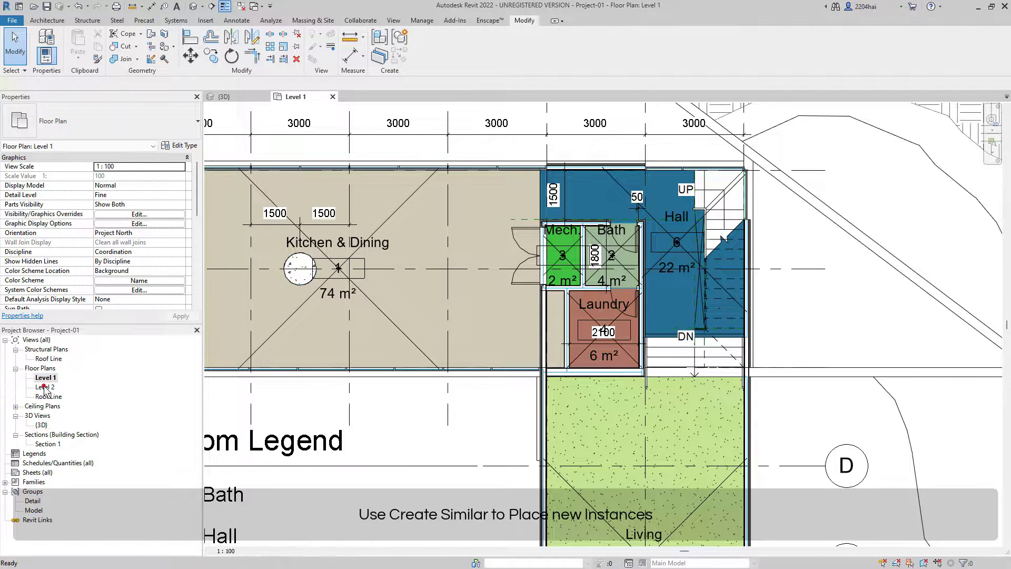
double_click(44, 388)
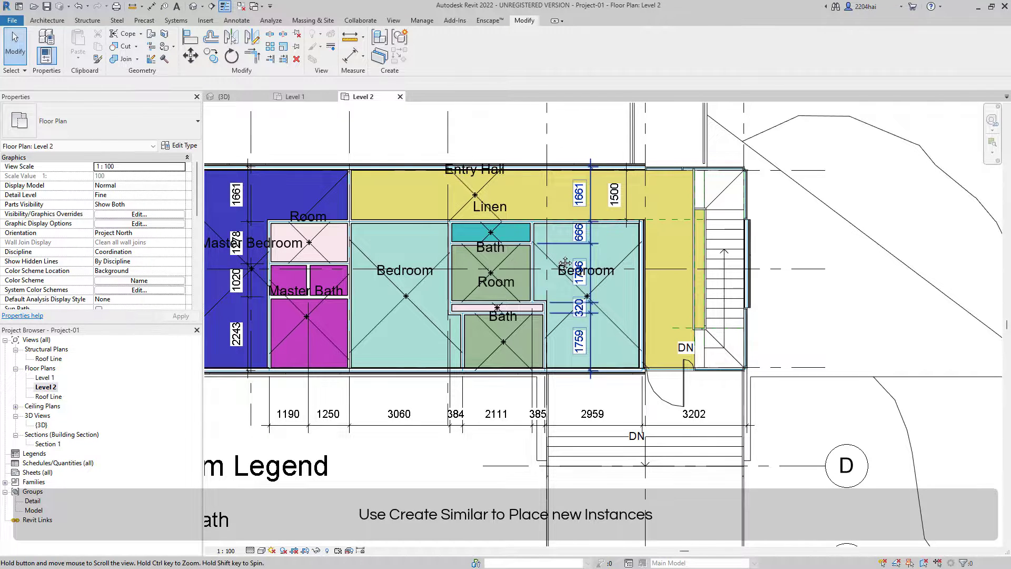
middle_click(565, 263)
key(d)
key(r)
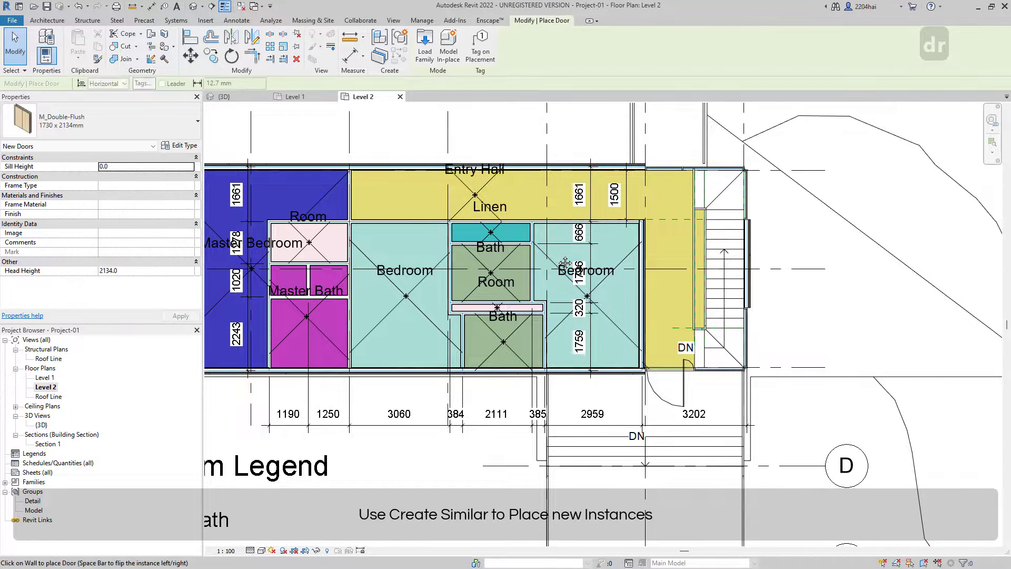
click(105, 125)
click(72, 245)
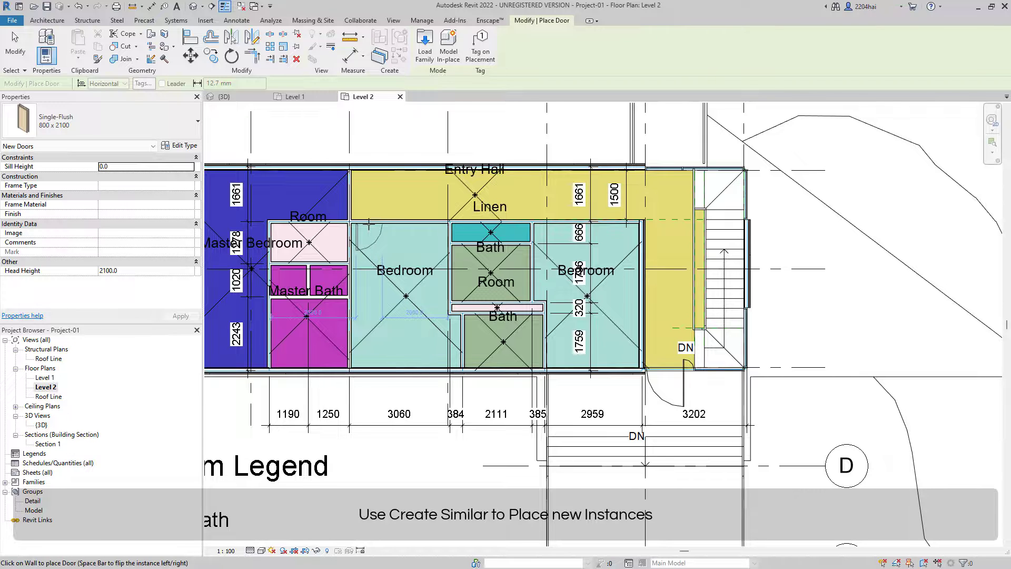
click(369, 223)
click(621, 226)
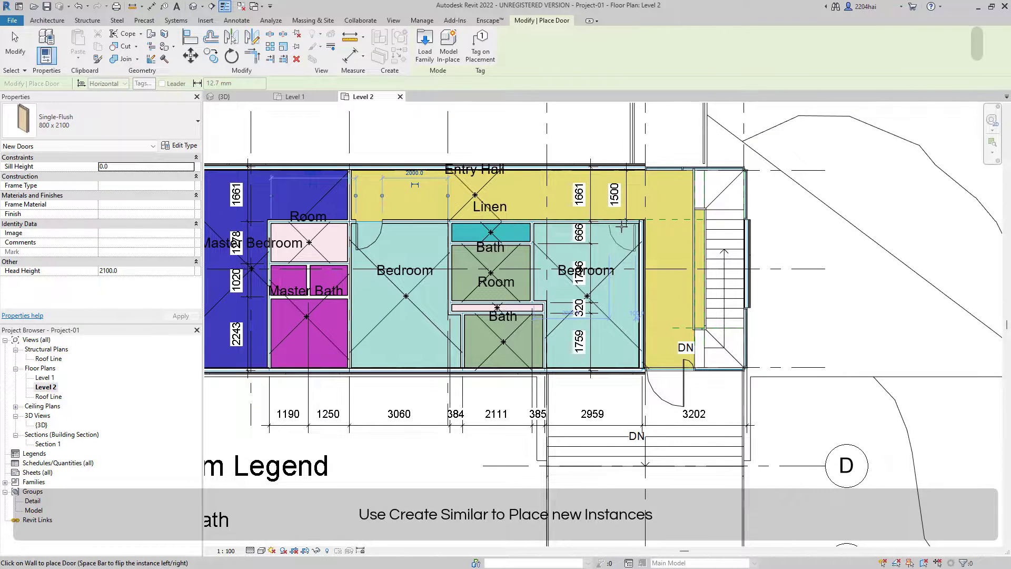
click(622, 227)
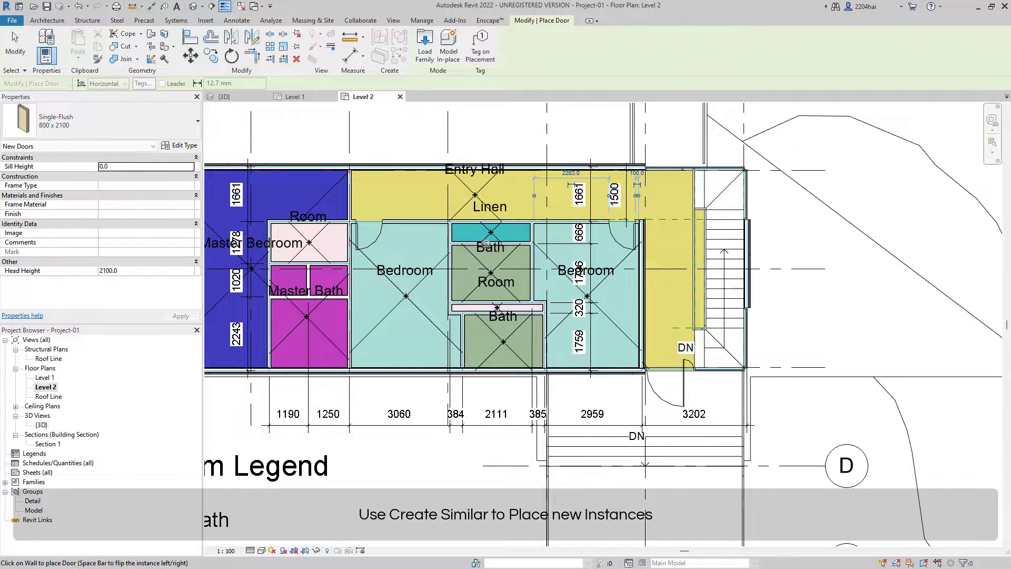
Place Single-Flush 800 x 2100 doors from each Bedroom into its adjoining Bath and between Entry Hall and Master Bedroom
click(452, 259)
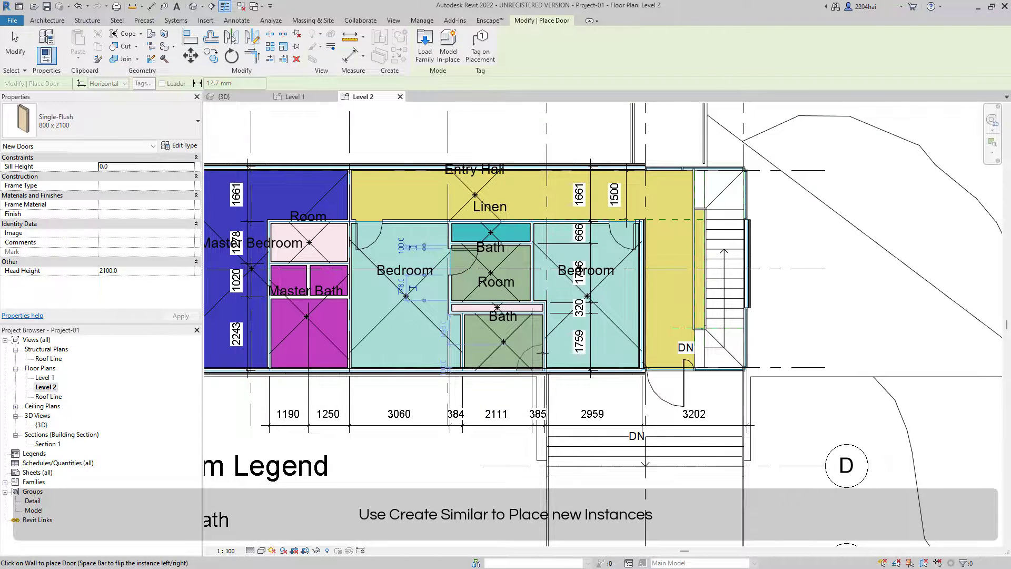
click(542, 349)
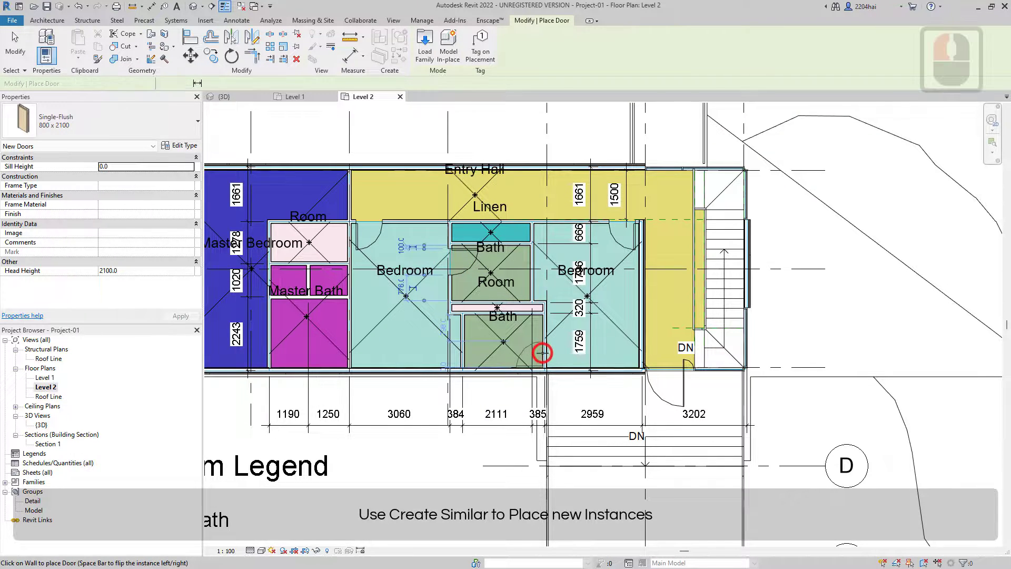
click(348, 190)
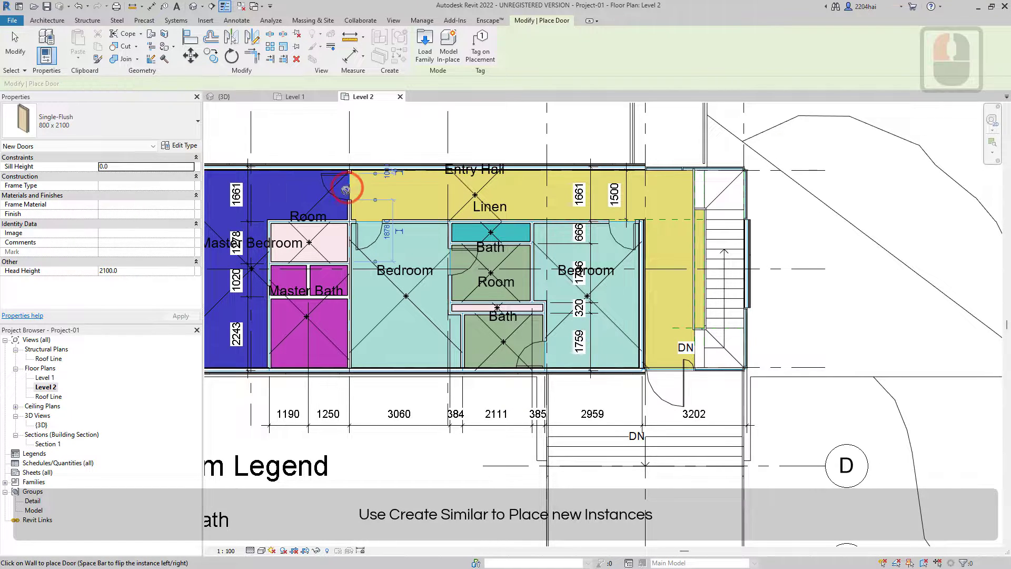
End door placement and set the Entry Hall to Master Bedroom door's distance from the adjacent exterior wall to 50
key(Escape)
key(Escape)
click(340, 177)
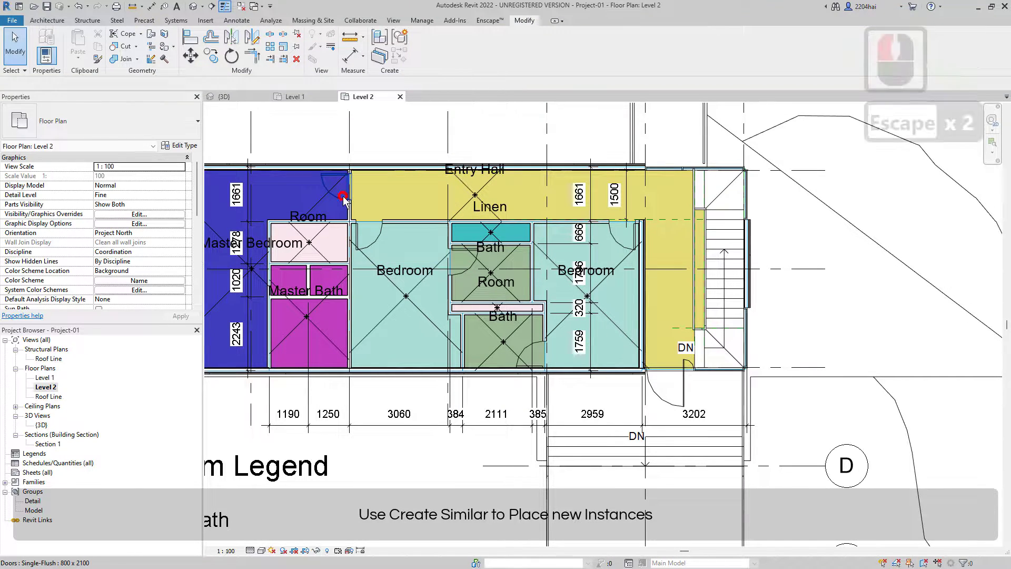
scroll(340, 177, up, 11)
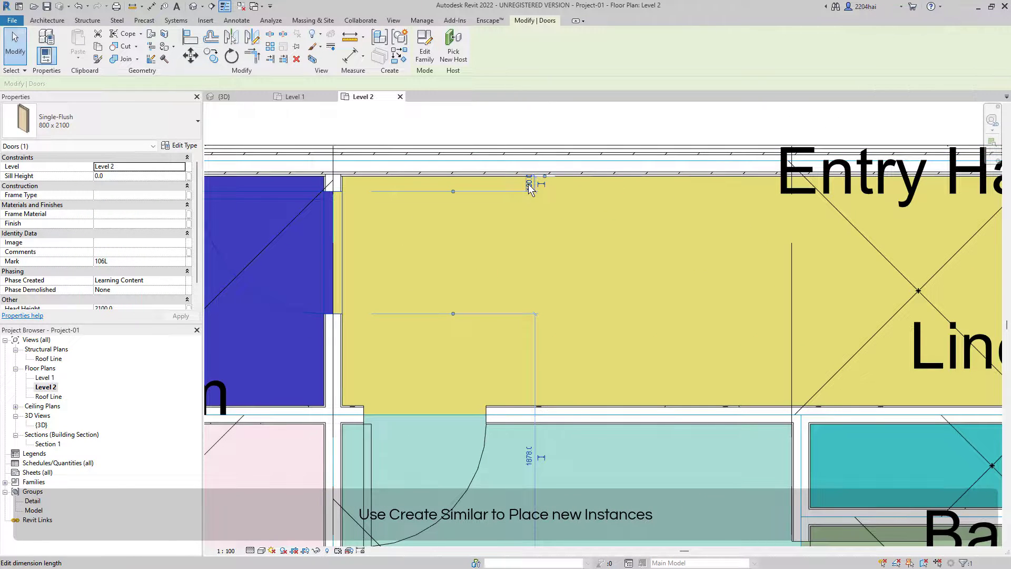
click(529, 186)
text(50)
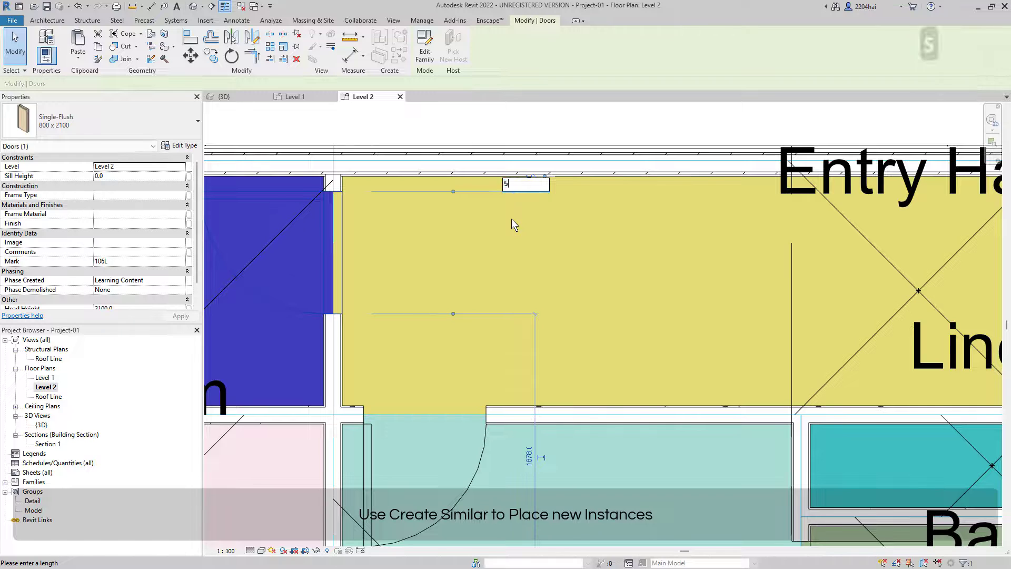
click(529, 229)
key(Escape)
scroll(530, 229, down, 6)
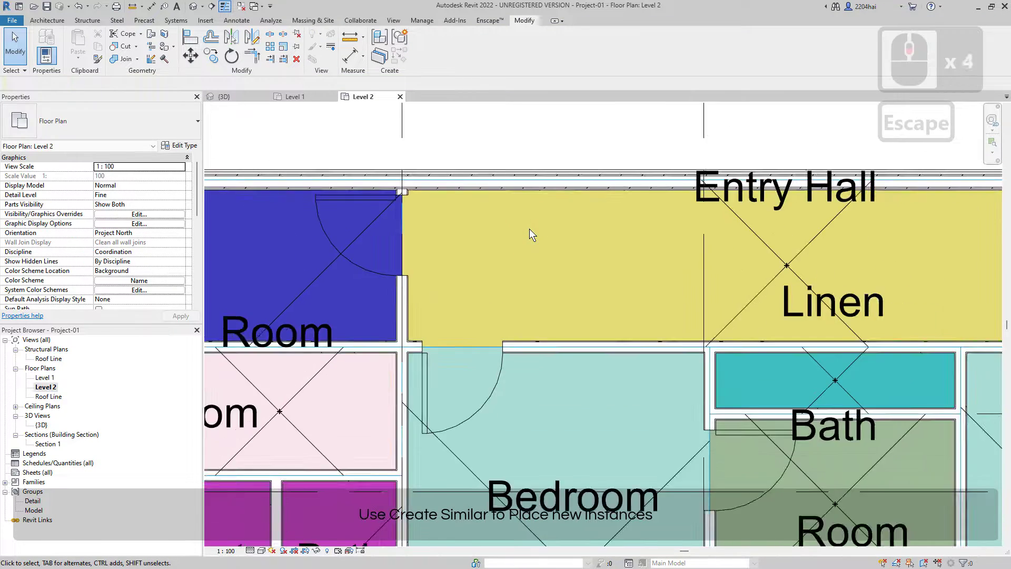
Re-reference the temporary dimension of the door into the Bedroom beside Master Bath to its near jamb and wall face, and set it to 50
click(475, 355)
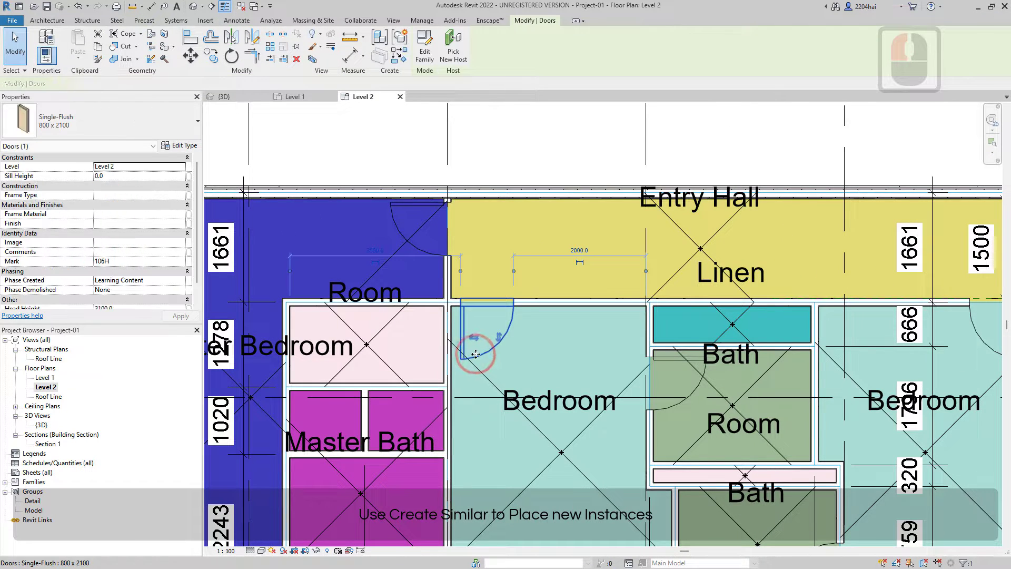
scroll(476, 355, up, 5)
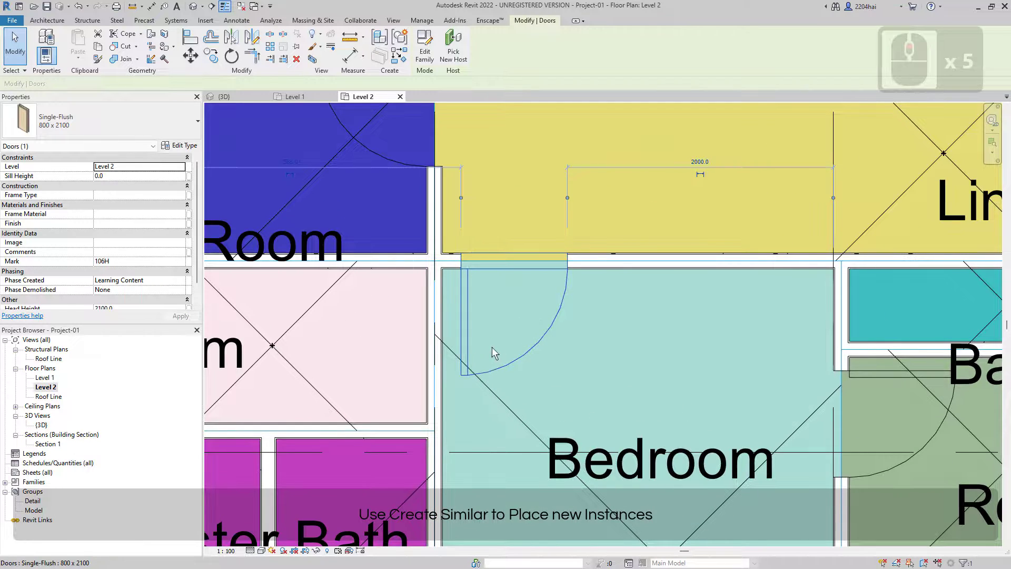
drag(833, 198, 446, 242)
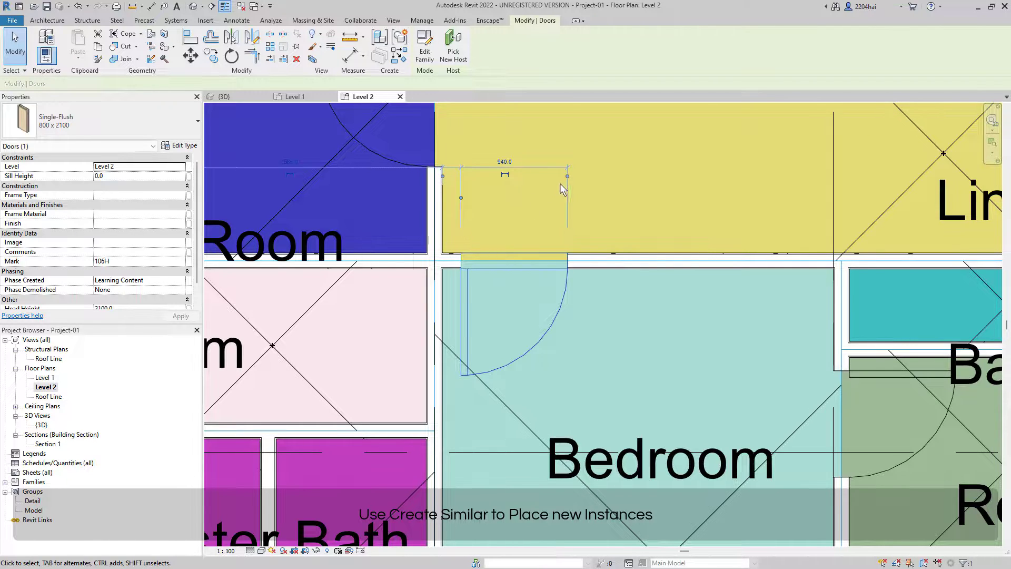
drag(568, 179, 461, 176)
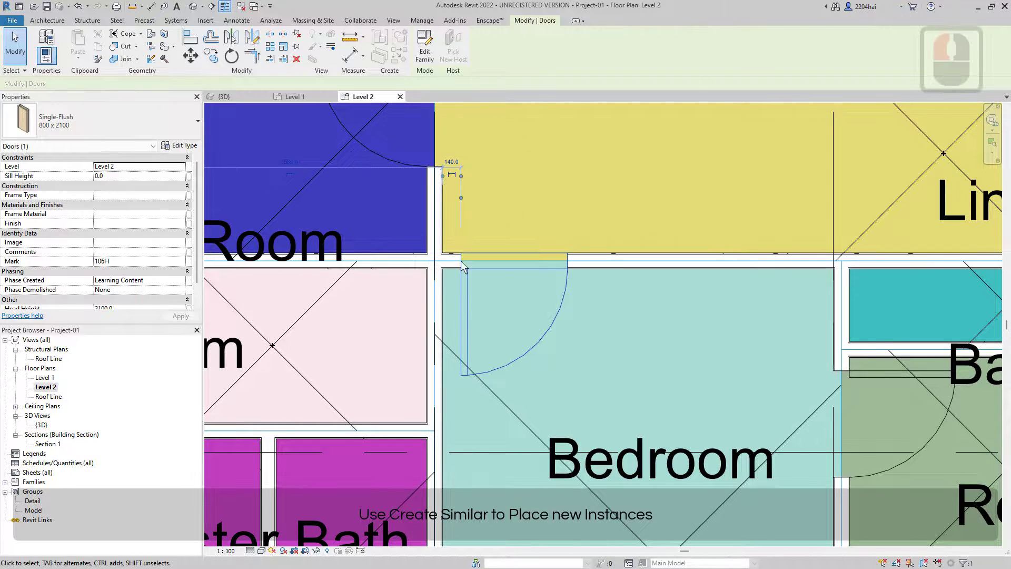
click(452, 161)
text(50)
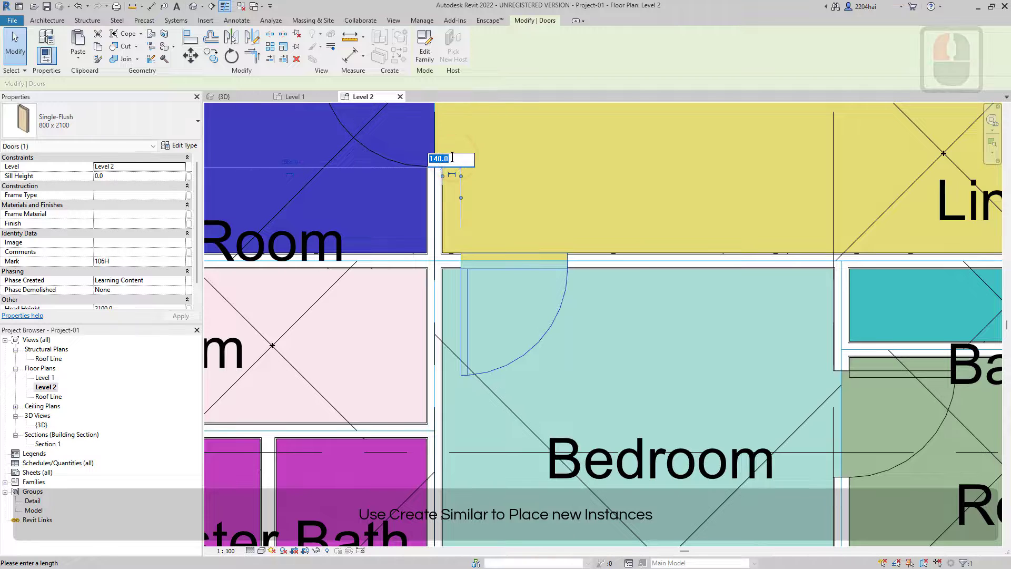
click(536, 158)
key(Escape)
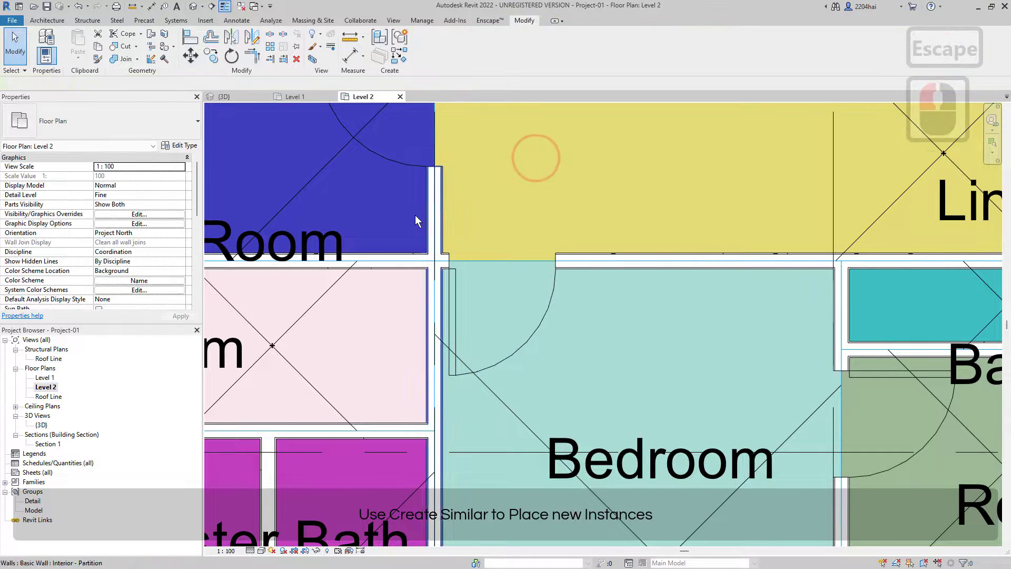
Set the distance between the Entry Hall door of the Bedroom nearest the stairs and its adjacent side wall to 50
scroll(415, 215, down, 7)
scroll(585, 232, up, 1)
scroll(837, 242, up, 3)
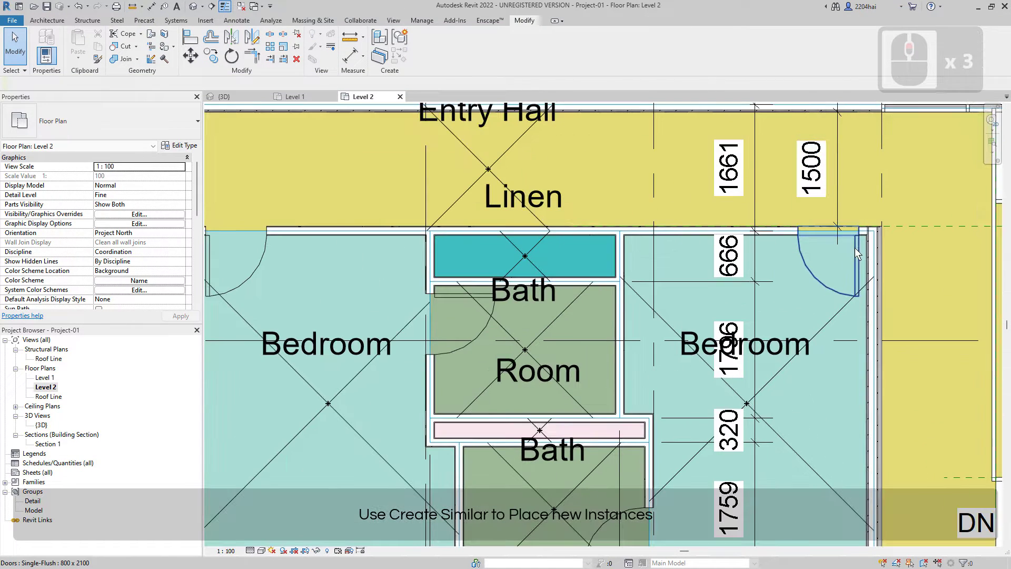
click(848, 246)
click(862, 179)
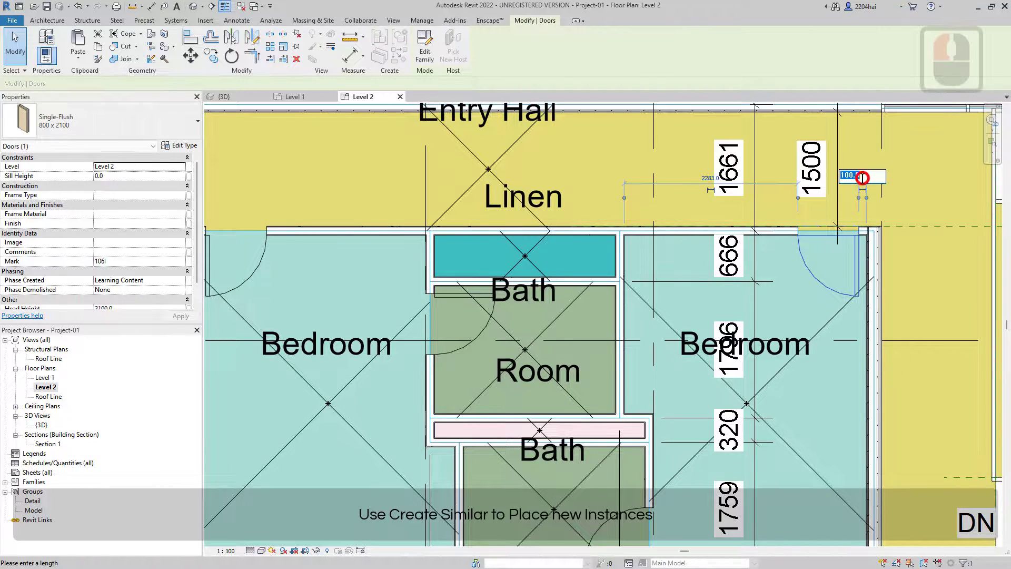
text(50)
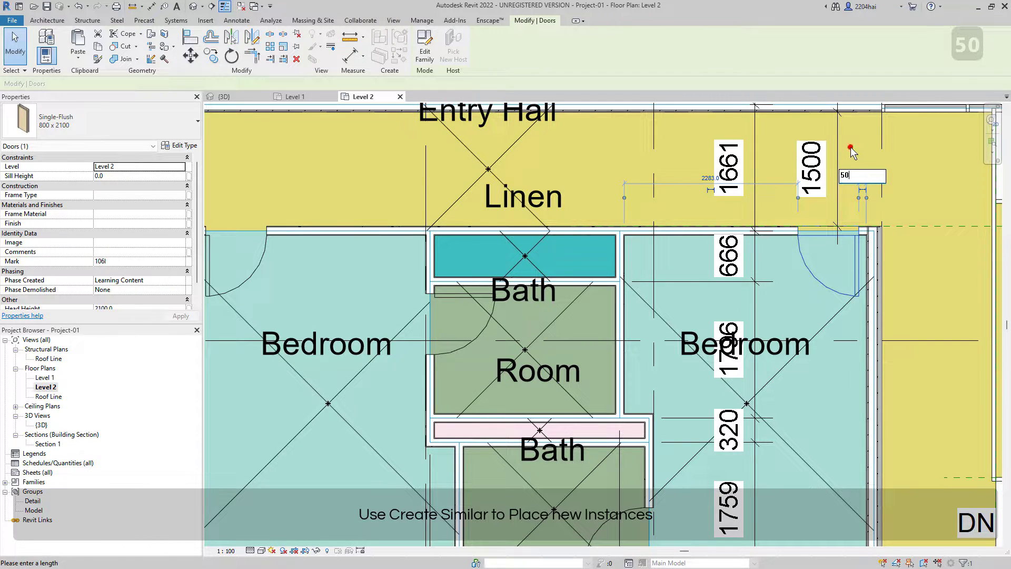
key(Return)
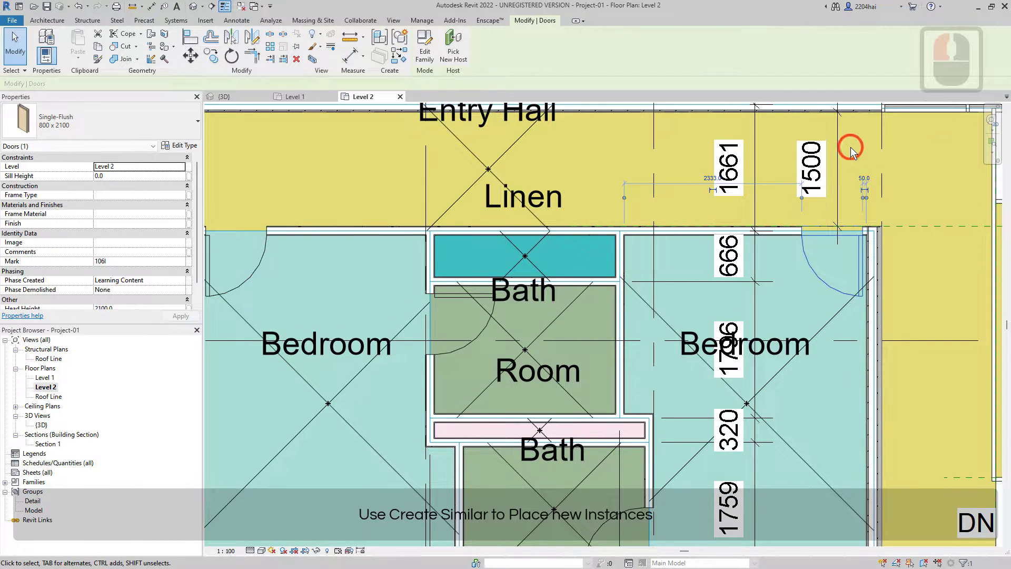
Set the distance between the upper Bath's door and the wall below Linen to 50
click(442, 296)
click(375, 291)
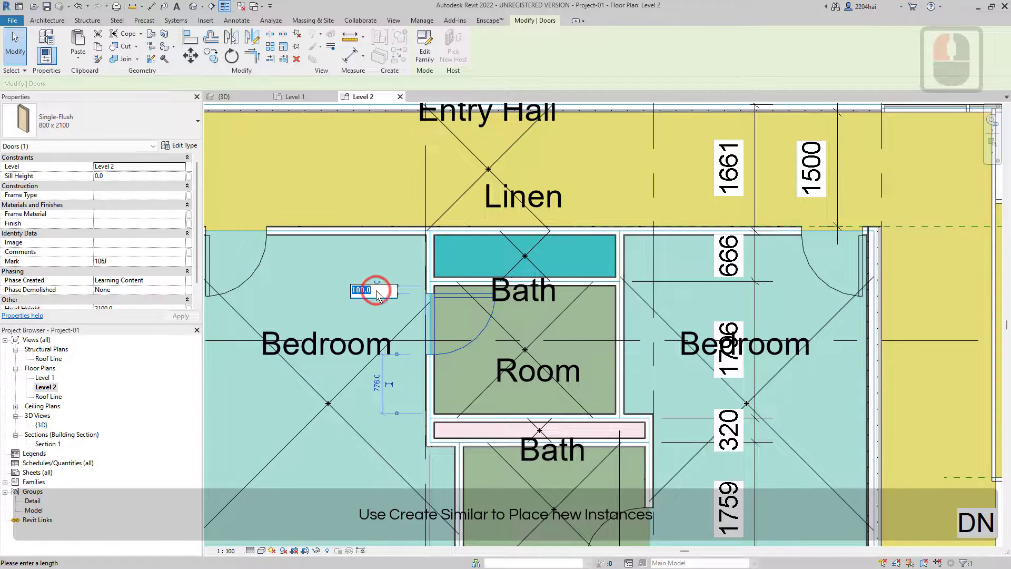
click(371, 255)
key(Escape)
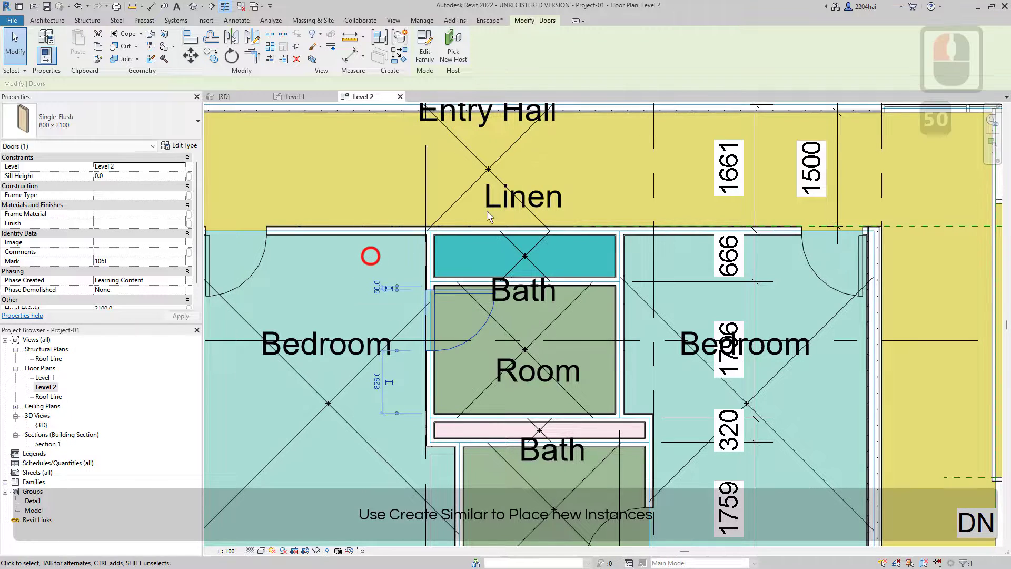
Set the distance between the lower Bath's door and the adjacent exterior wall to 50
scroll(501, 204, down, 5)
scroll(507, 216, up, 3)
scroll(558, 305, up, 4)
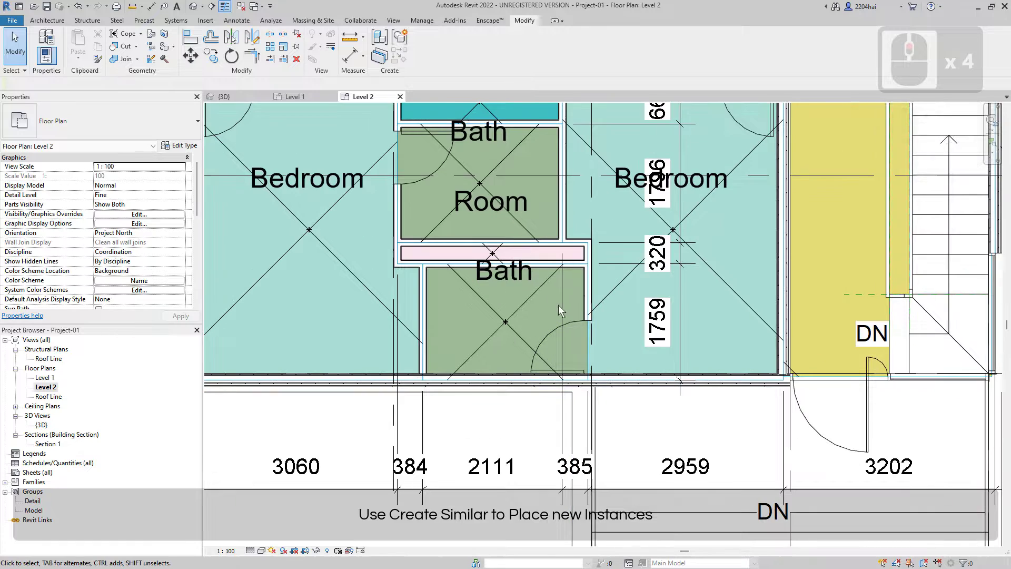
click(569, 324)
scroll(606, 350, up, 3)
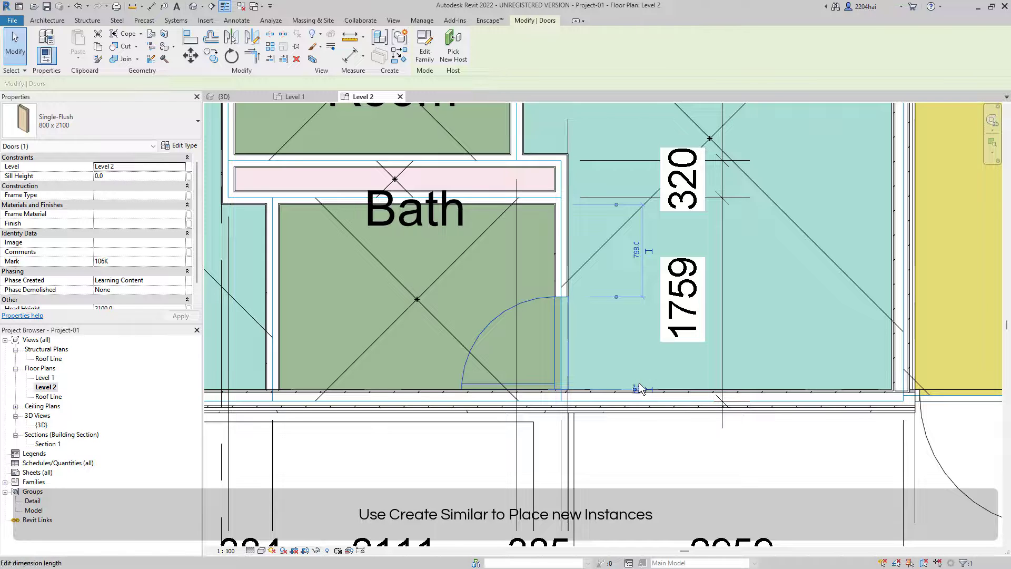
click(640, 389)
text(50)
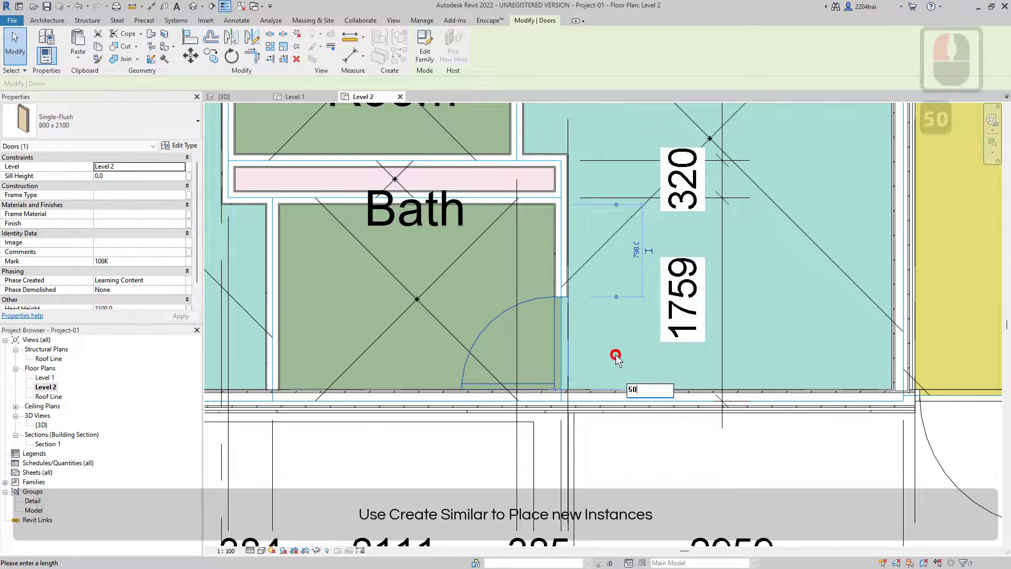
key(Return)
key(Escape)
Duplicate the upper Bath door's Single-Flush type under the name 700 x 2100
scroll(648, 357, down, 10)
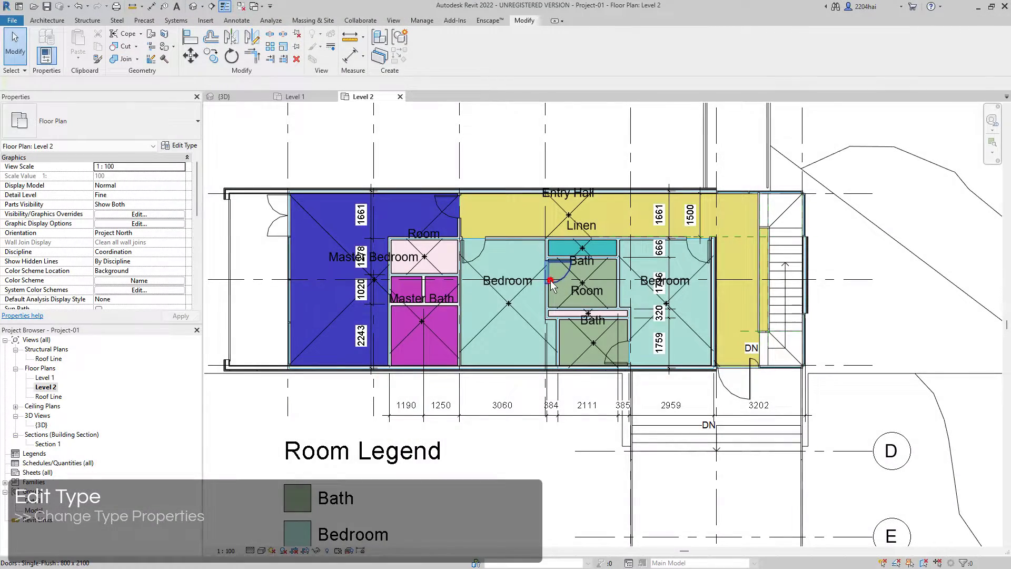
click(551, 282)
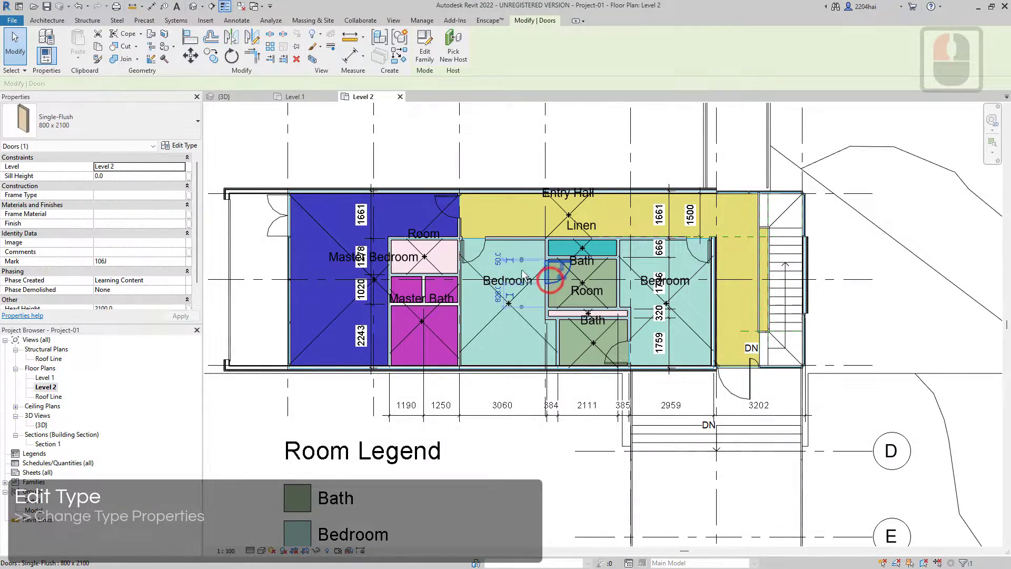
click(189, 146)
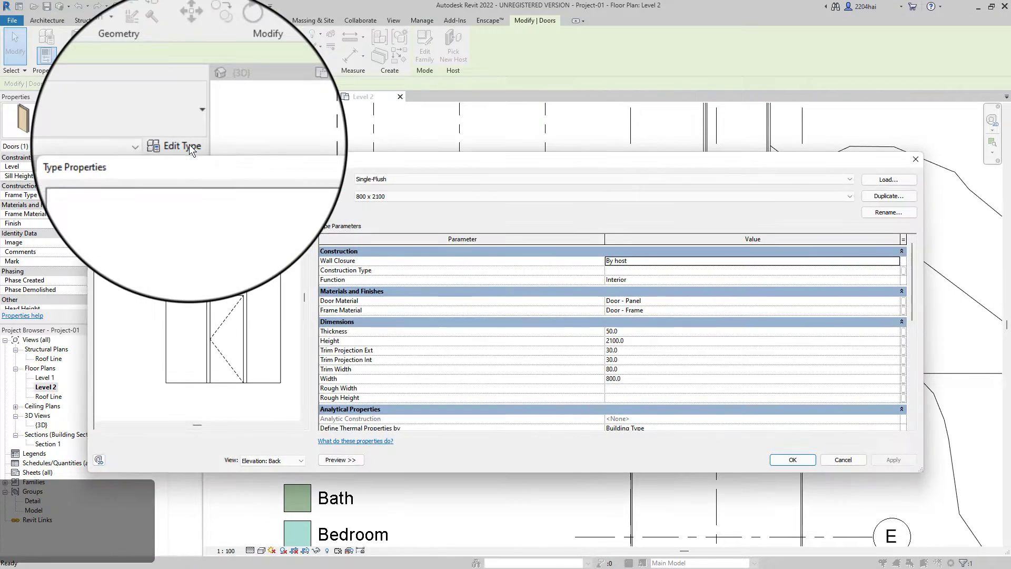
click(869, 195)
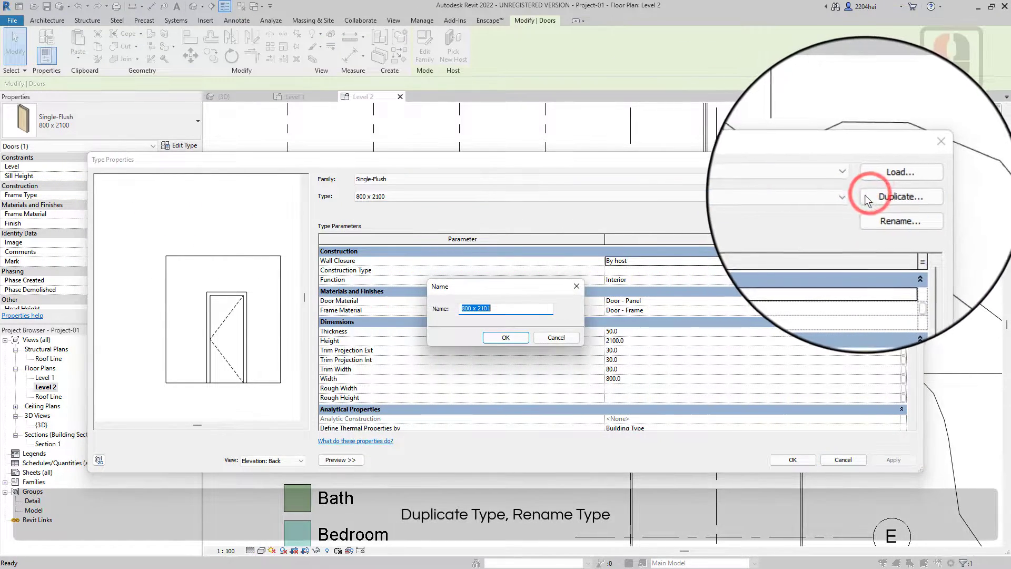
double_click(466, 307)
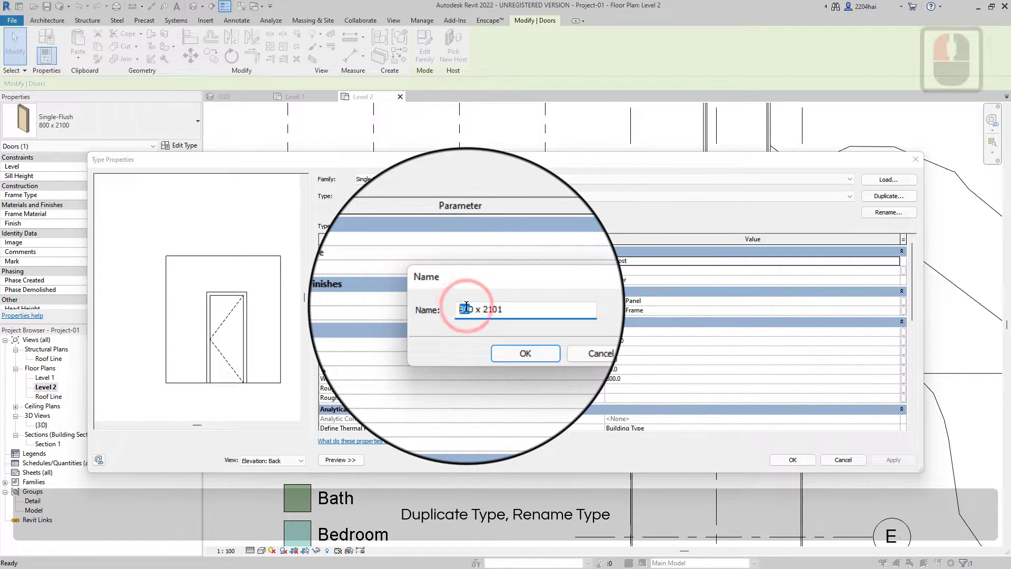
click(466, 310)
drag(466, 310, 459, 310)
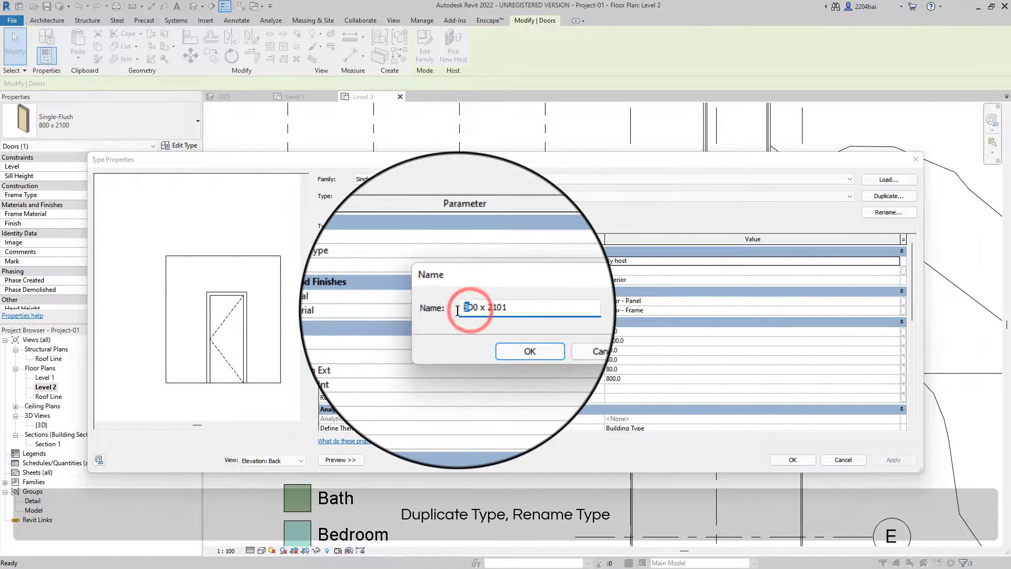
text(7)
click(498, 310)
key(BackSpace)
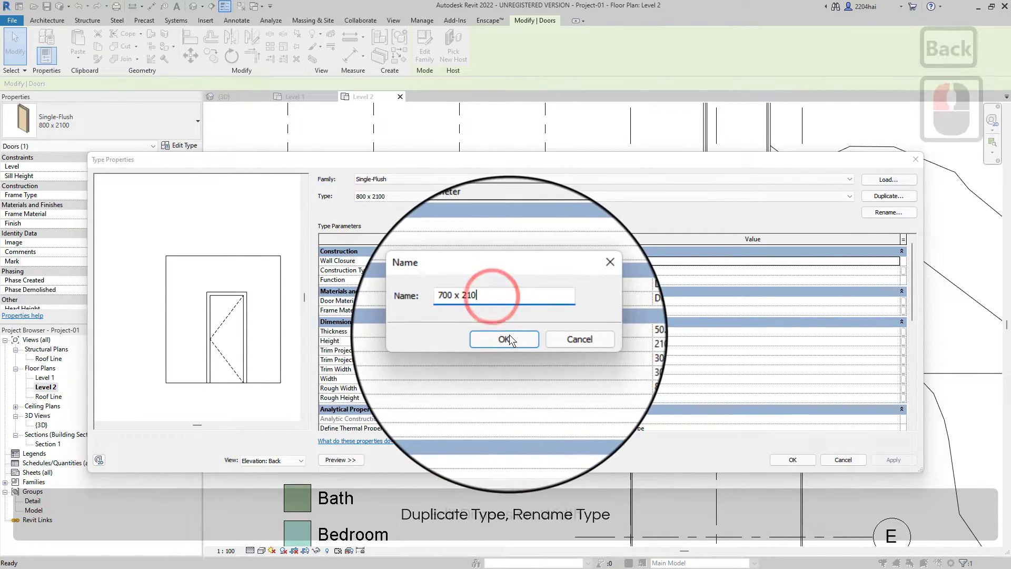
text(0)
click(510, 335)
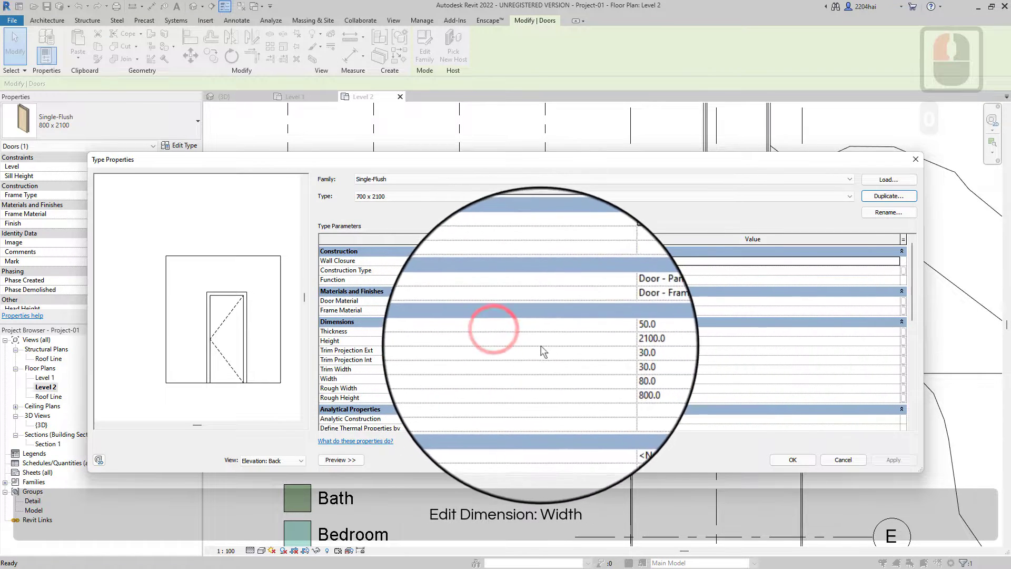
Set the Width of the 700 x 2100 door type to 700 and apply the type to the selected door
click(637, 378)
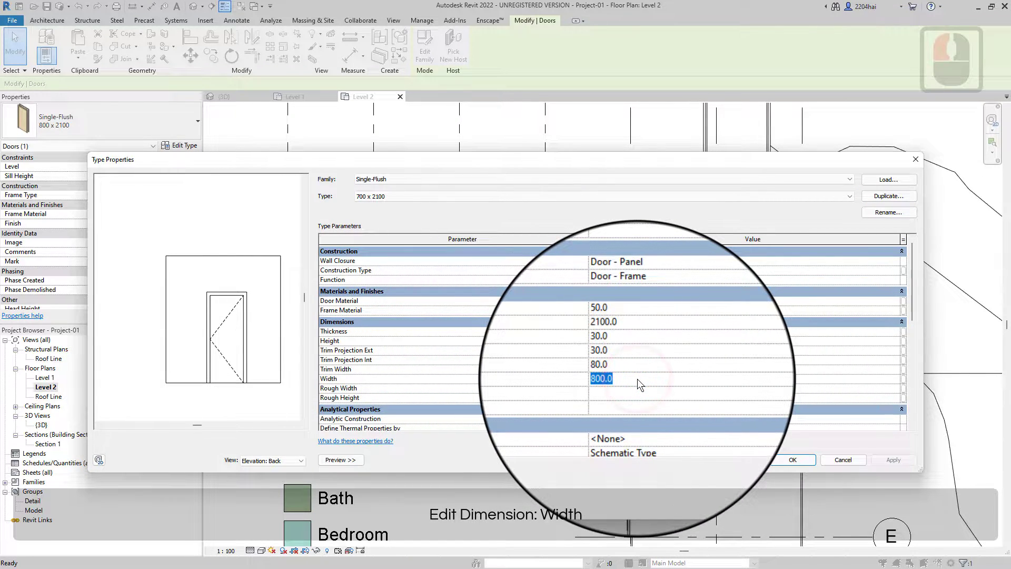
text(700)
click(784, 459)
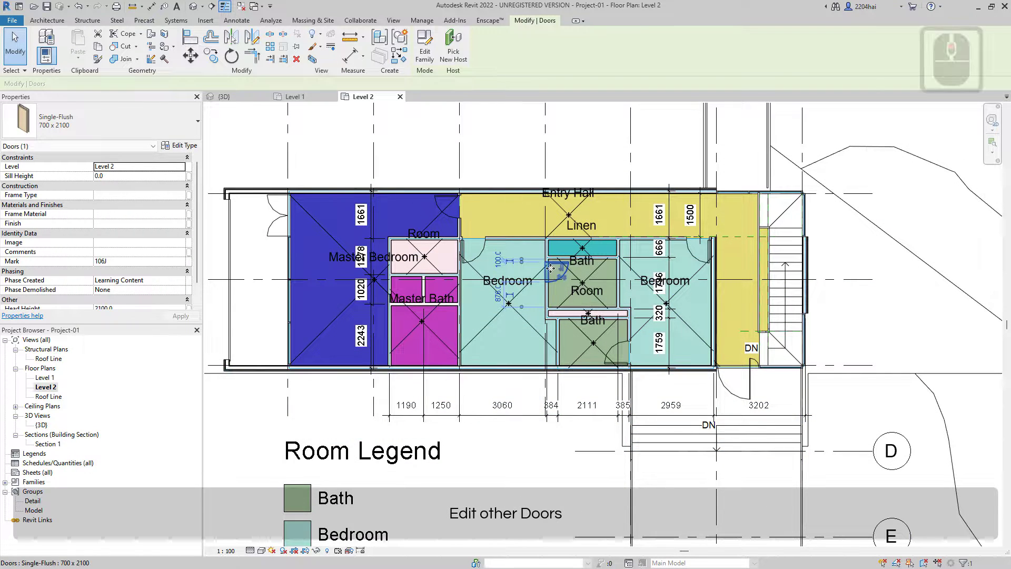
Move the resized upper Bath door back to 50 from the wall below Linen and deselect it
scroll(548, 264, up, 5)
click(457, 258)
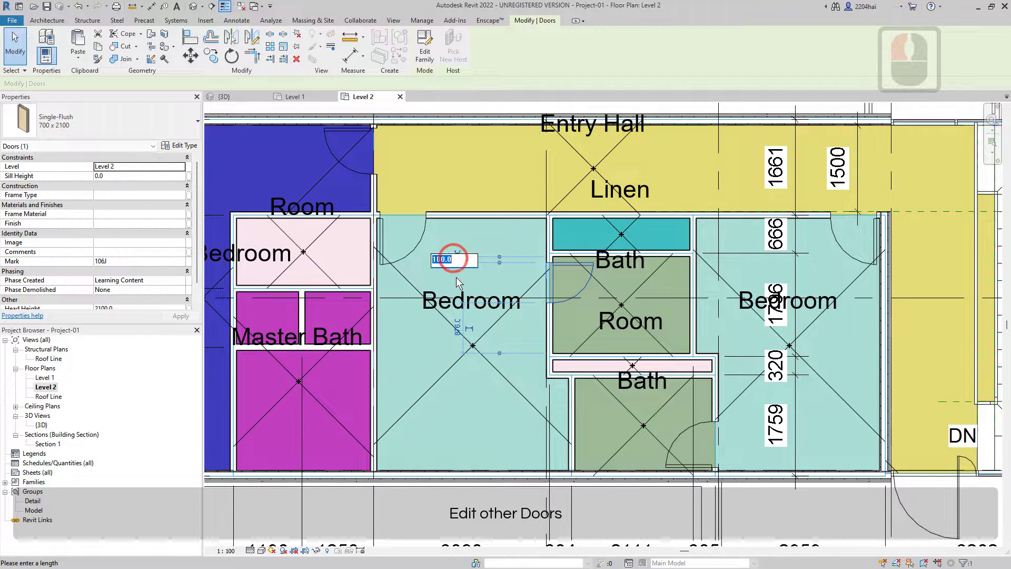
text(50)
key(Return)
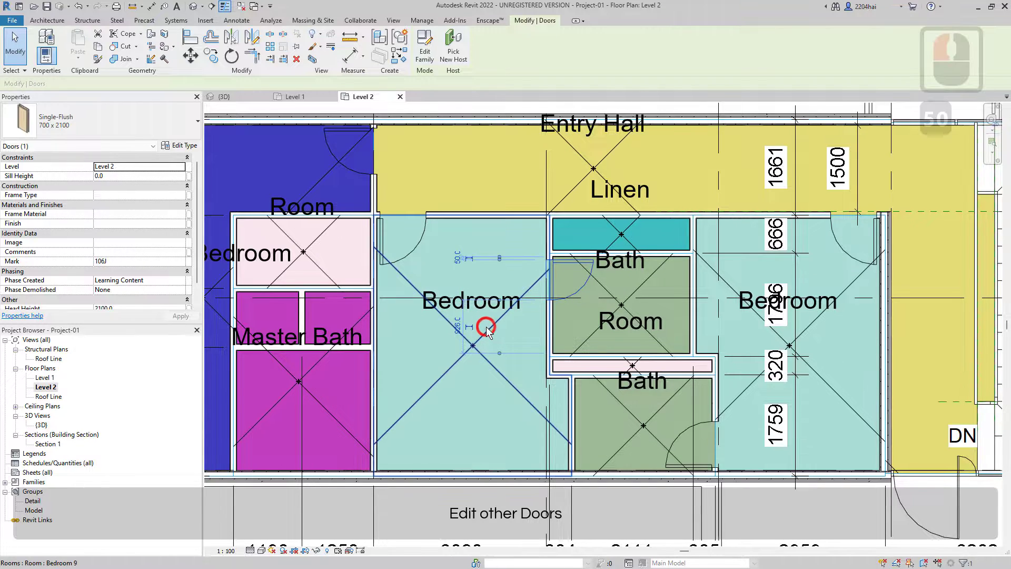
key(Escape)
Use Match Type to copy the upper Bath door's 700 x 2100 type onto the lower Bath door
click(676, 435)
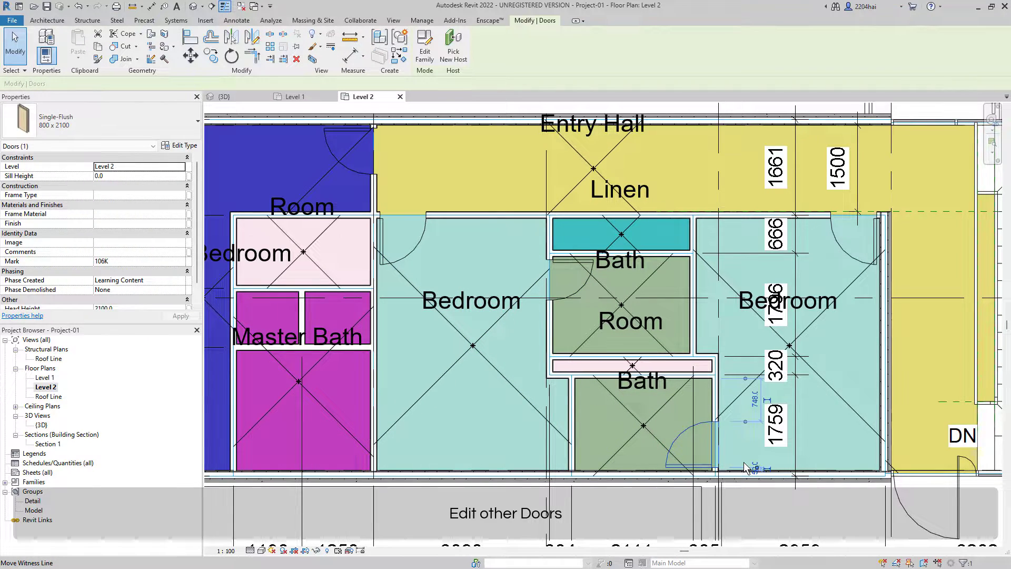
key(Escape)
key(m)
key(a)
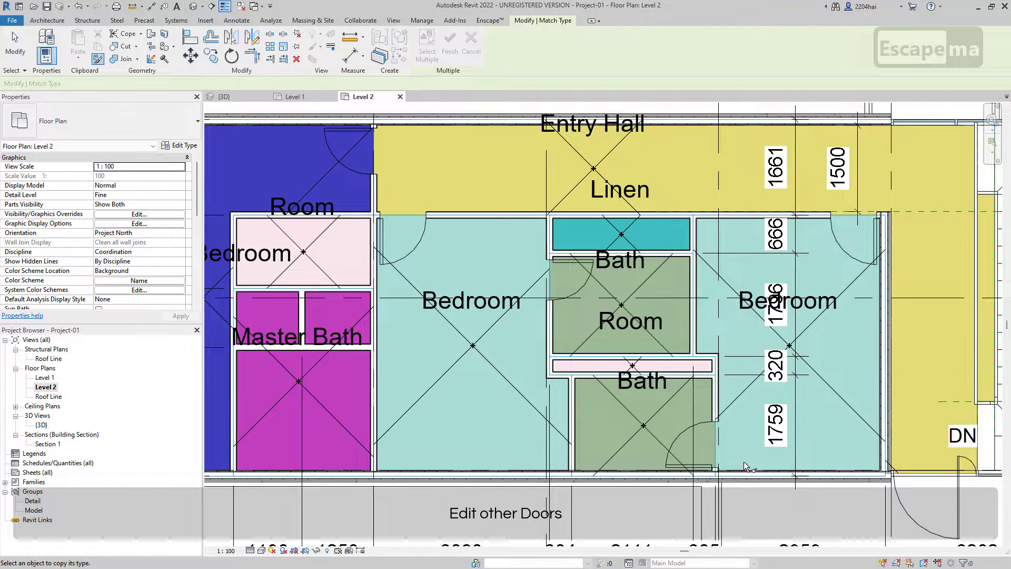
click(576, 295)
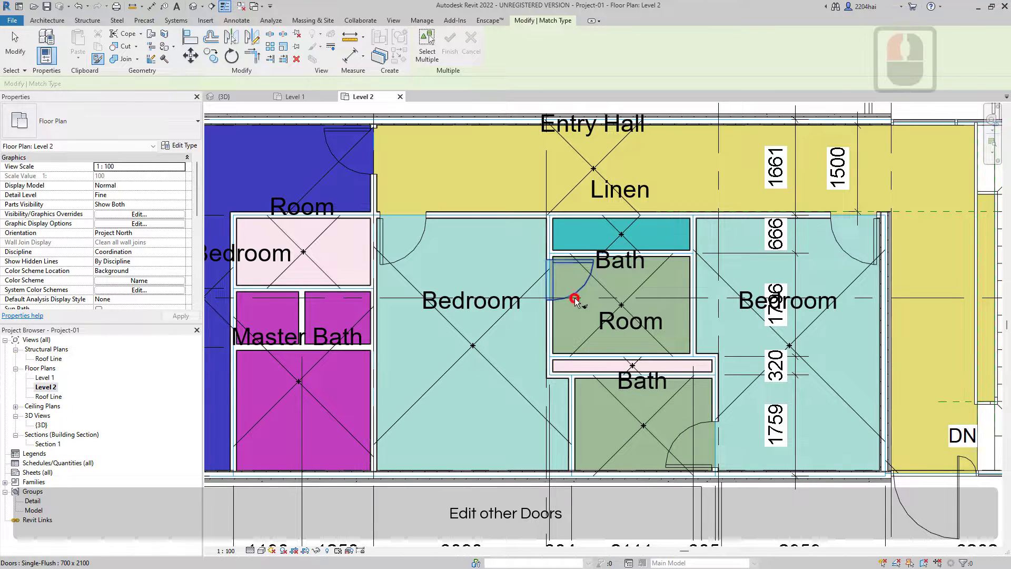
click(677, 439)
key(Escape)
key(Escape)
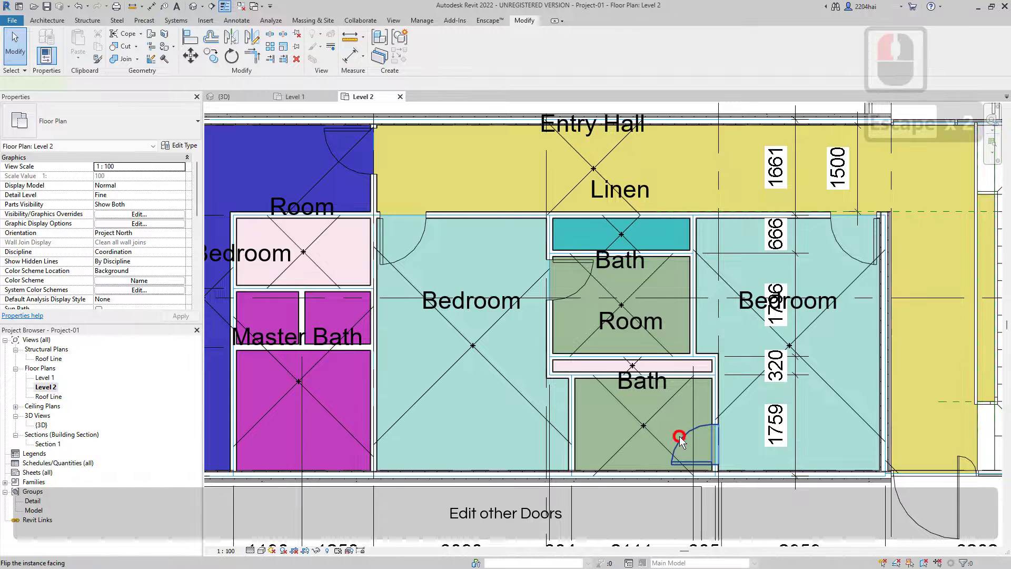
Move the lower Bath door on Level 2 to 50 from the exterior wall below it
click(679, 436)
scroll(759, 470, up, 5)
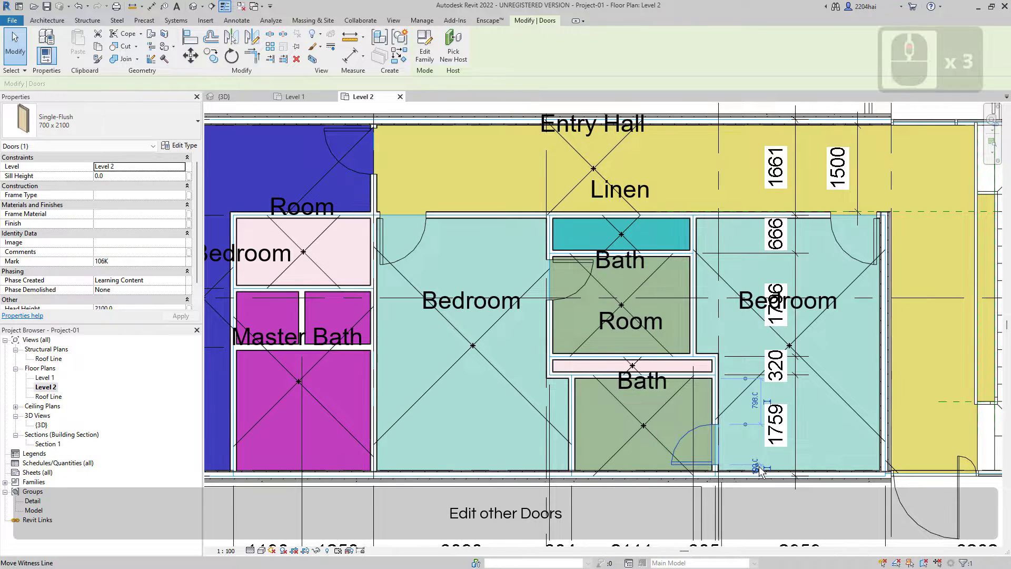
key(Tab)
key(Tab)
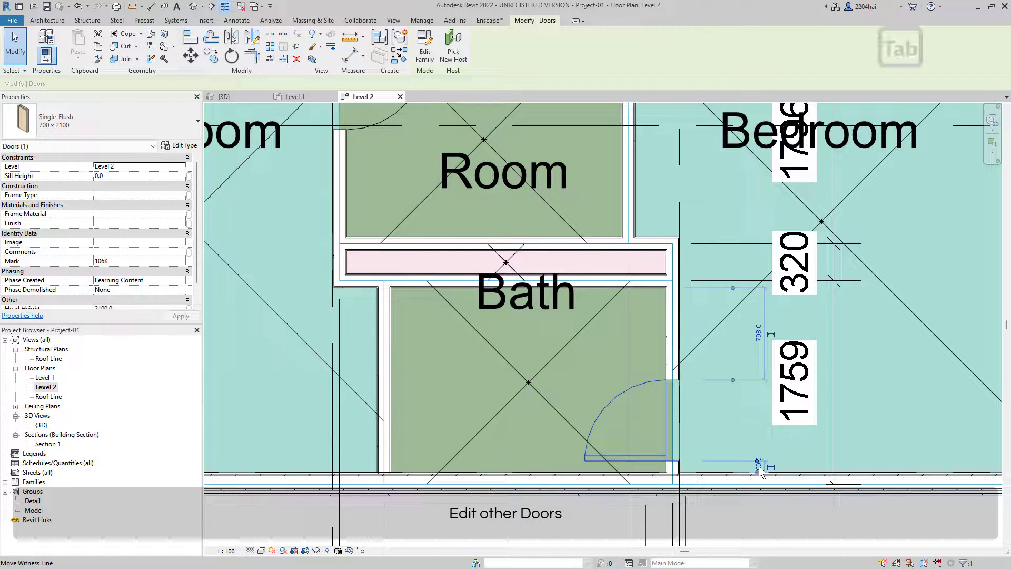
click(758, 466)
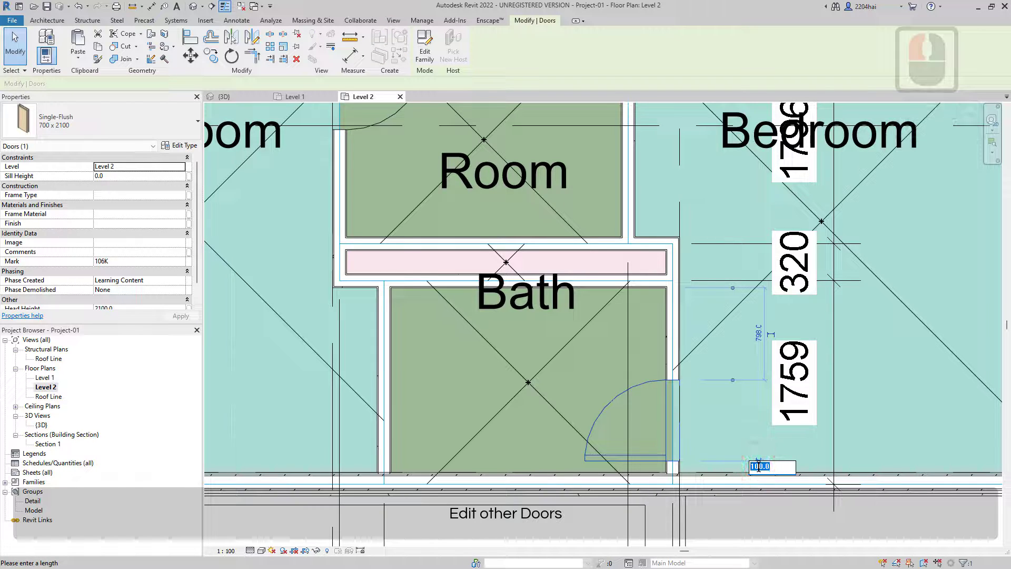
text(50)
click(716, 425)
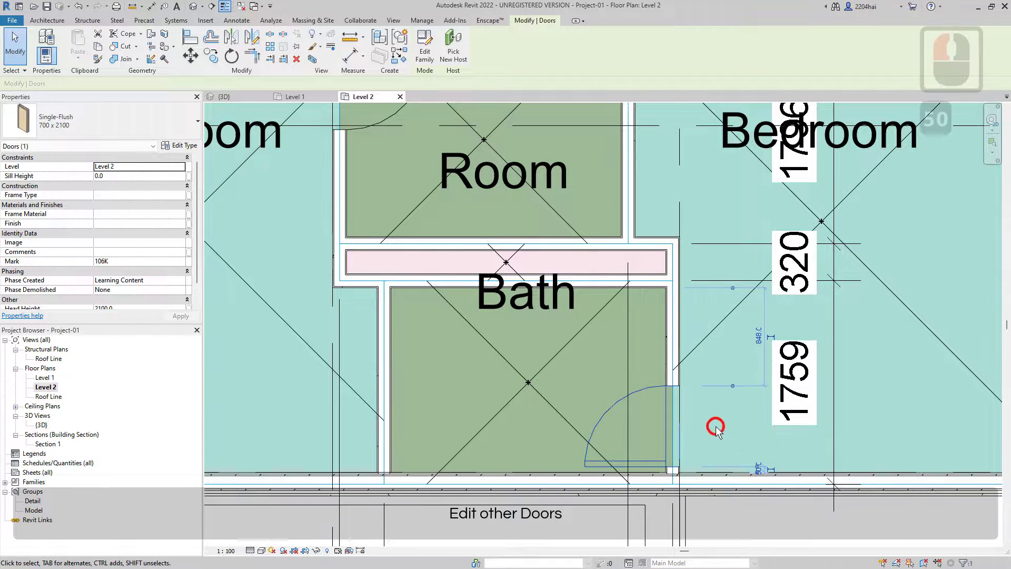
scroll(716, 426, down, 6)
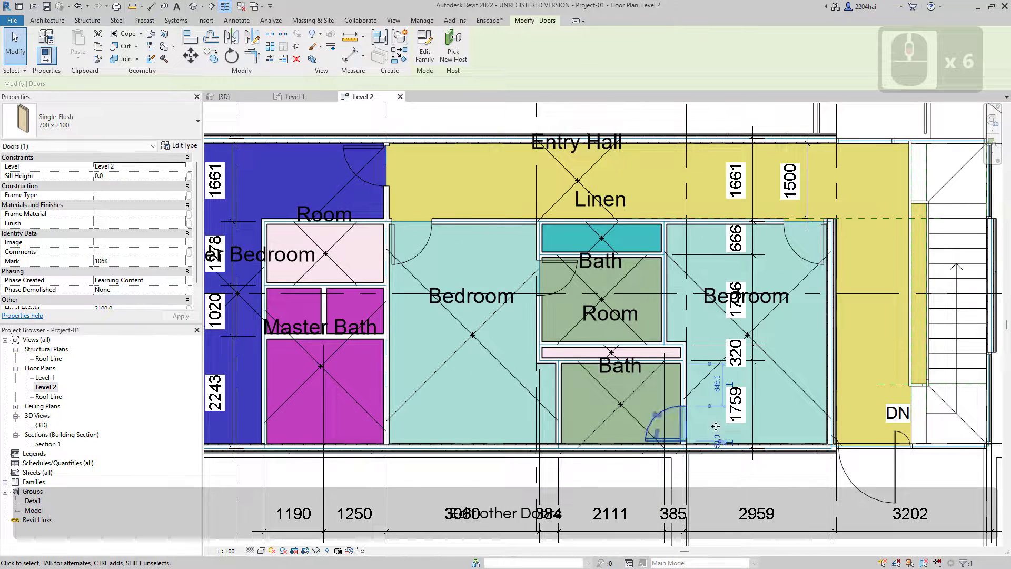
Open the Level 1 floor plan and change the Bath and Laundry doors to the Single-Flush 700 x 2100 type
double_click(50, 379)
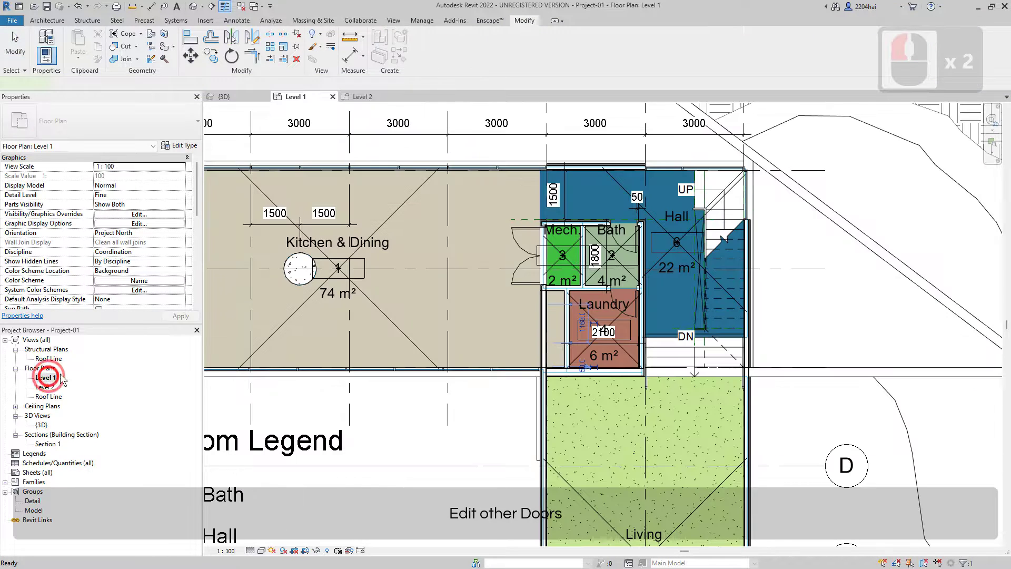
click(629, 253)
ctrl+click(639, 316)
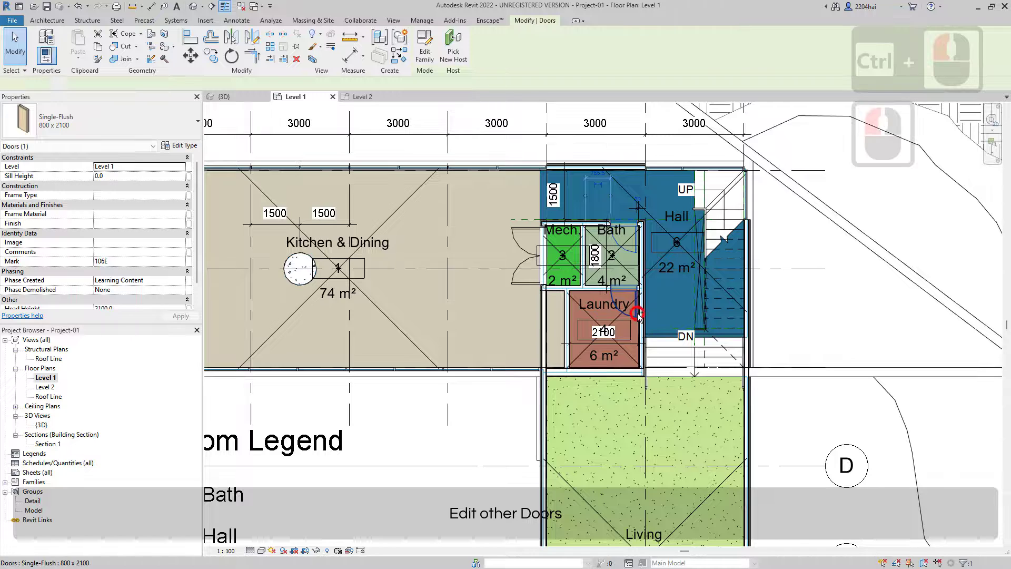
click(65, 119)
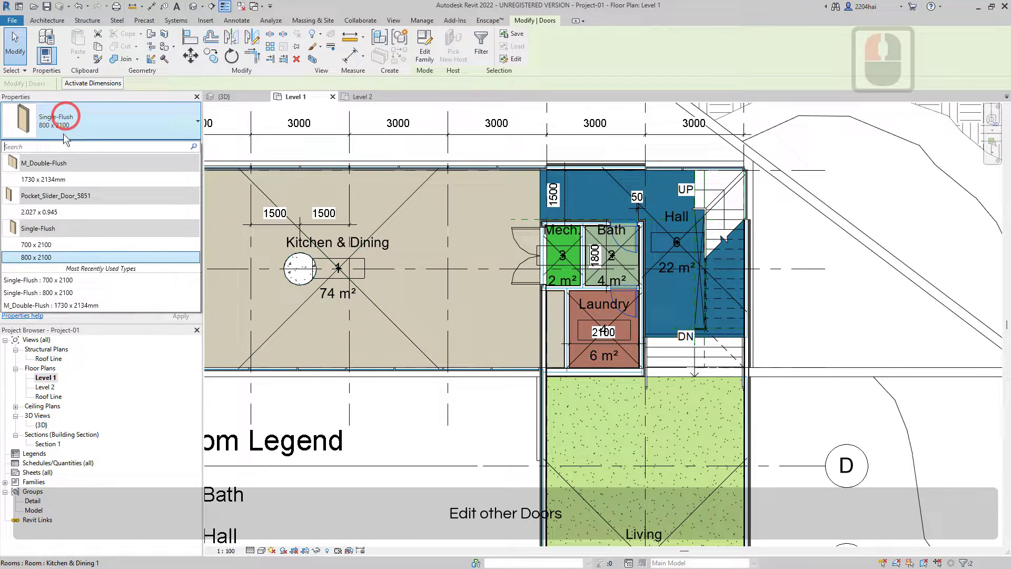
click(42, 244)
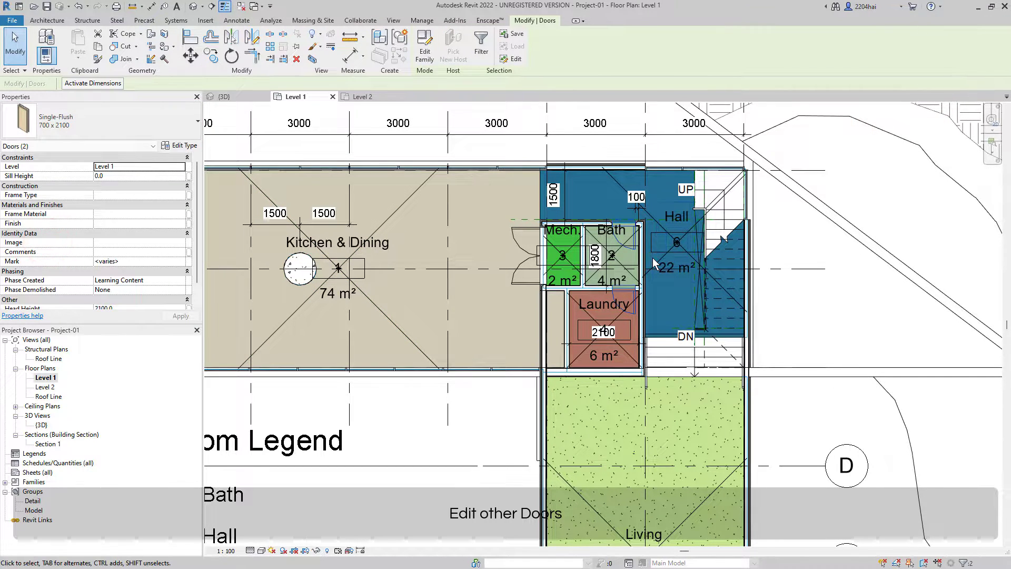
Move the Level 1 Bath door to 50 from the wall on its hinge side and deselect it
scroll(652, 258, up, 5)
click(615, 249)
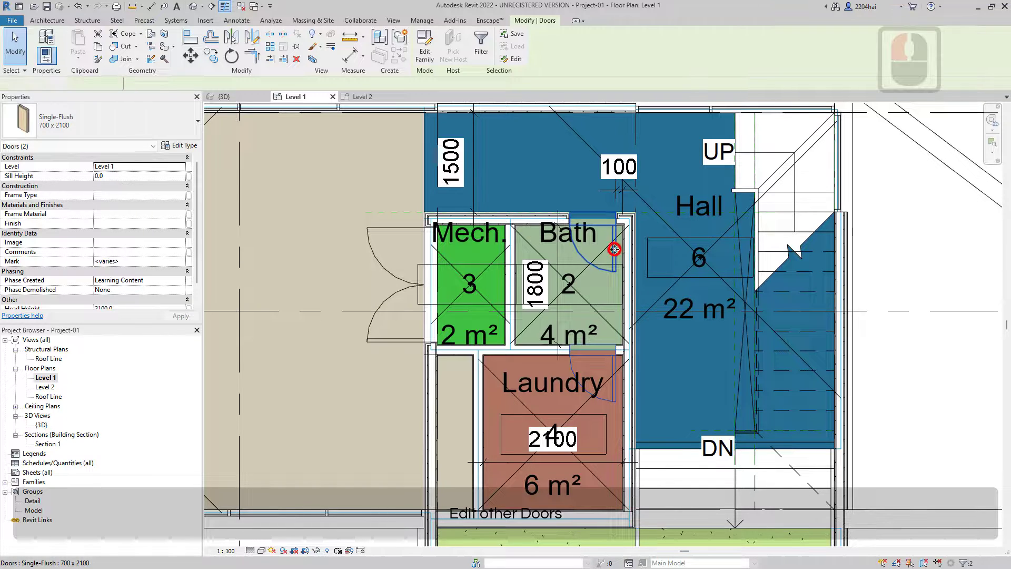
click(615, 171)
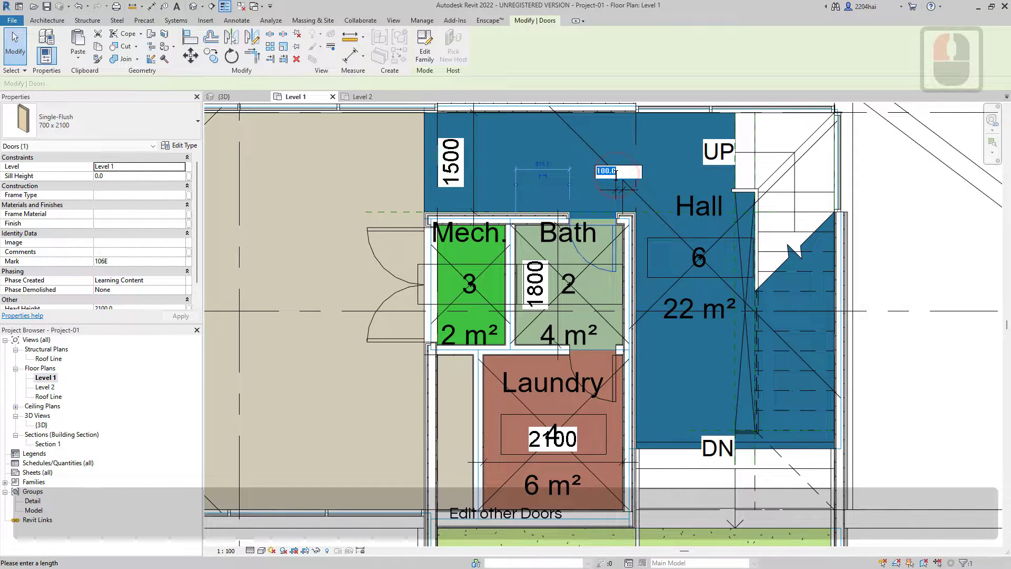
text(50)
click(657, 189)
key(Escape)
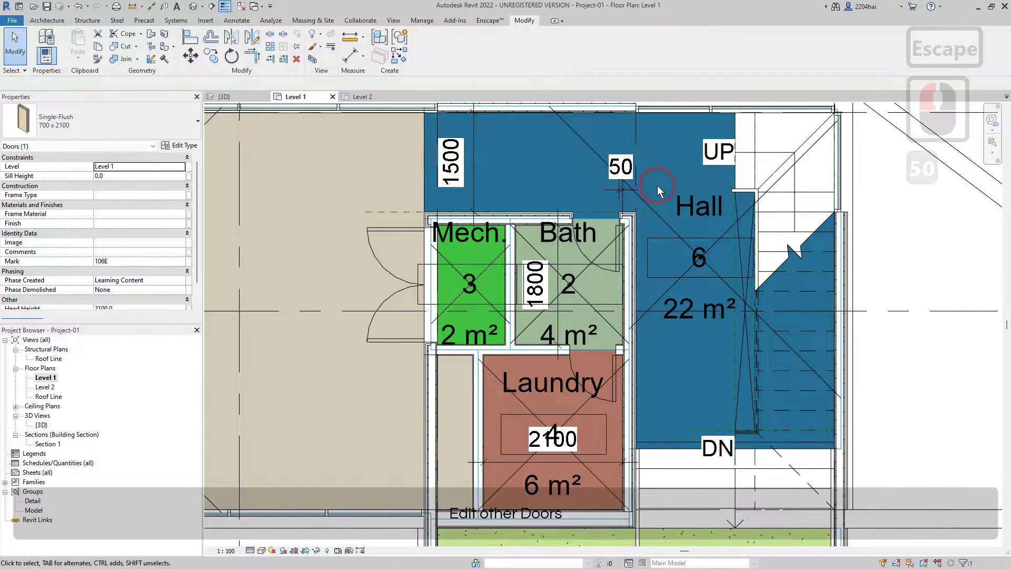
Align the Laundry door's centre with the centre of the Bath door above it
key(a)
key(l)
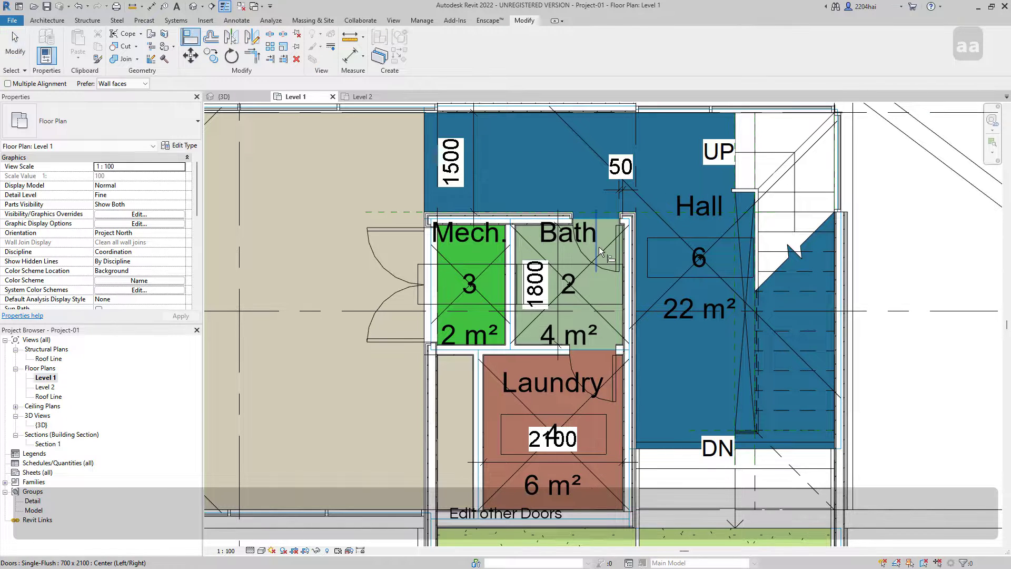
click(599, 246)
click(597, 363)
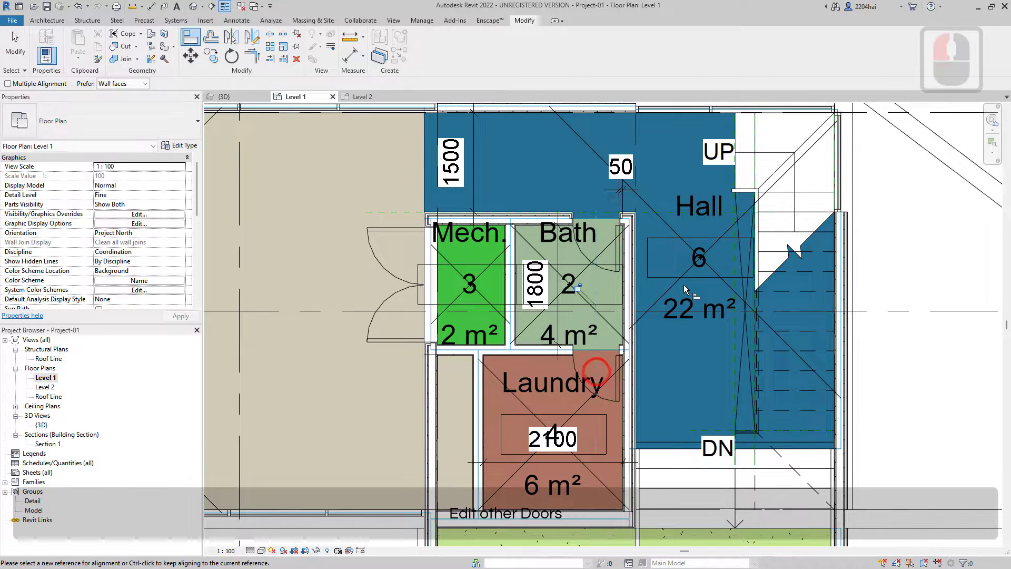
key(Escape)
key(Escape)
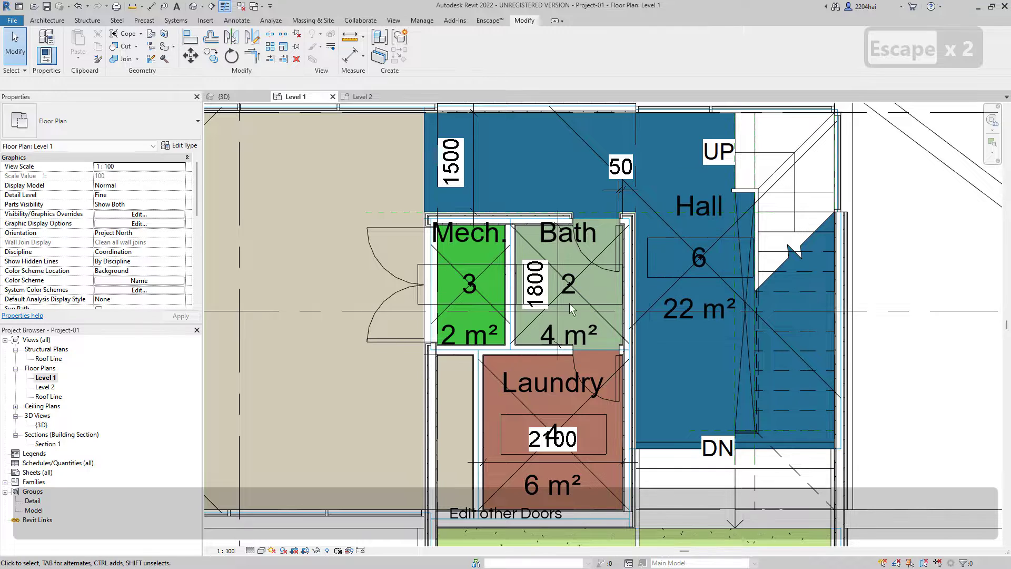
Open the Level 2 floor plan and start a new door with the Pocket_Slider_Door_5851 type 2.027 x 0.945
click(45, 387)
double_click(45, 387)
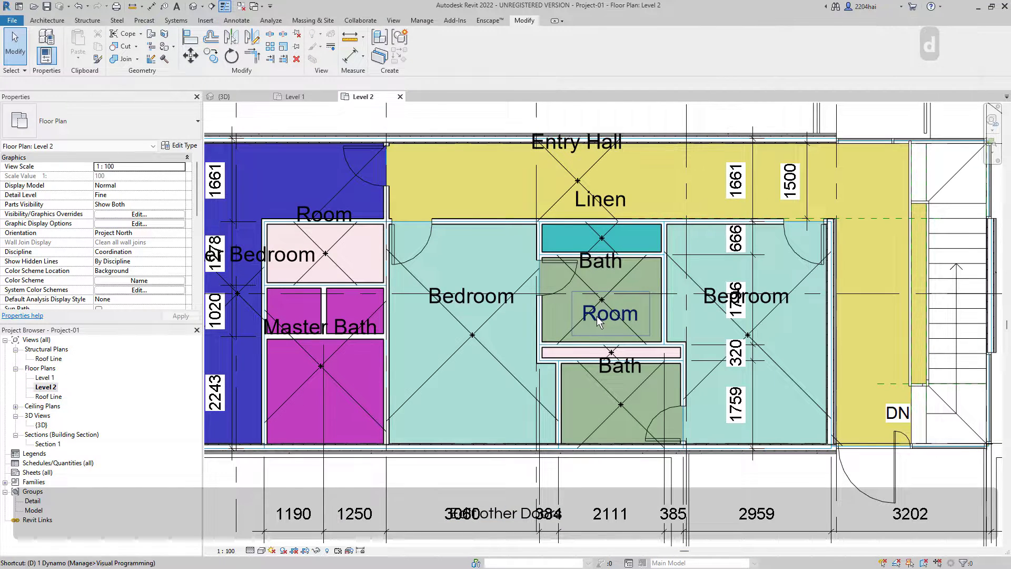
key(d)
key(r)
click(160, 128)
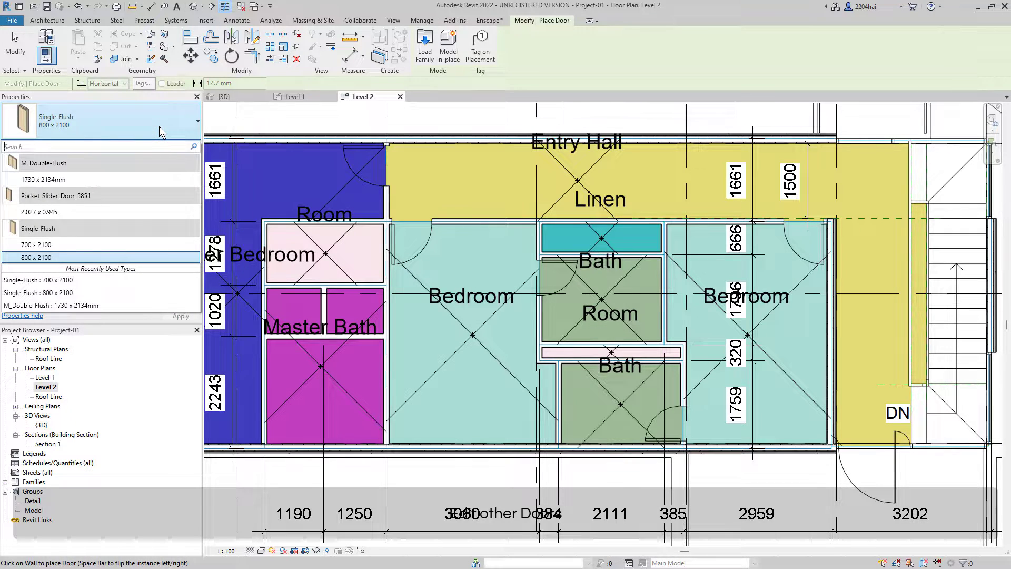
click(132, 208)
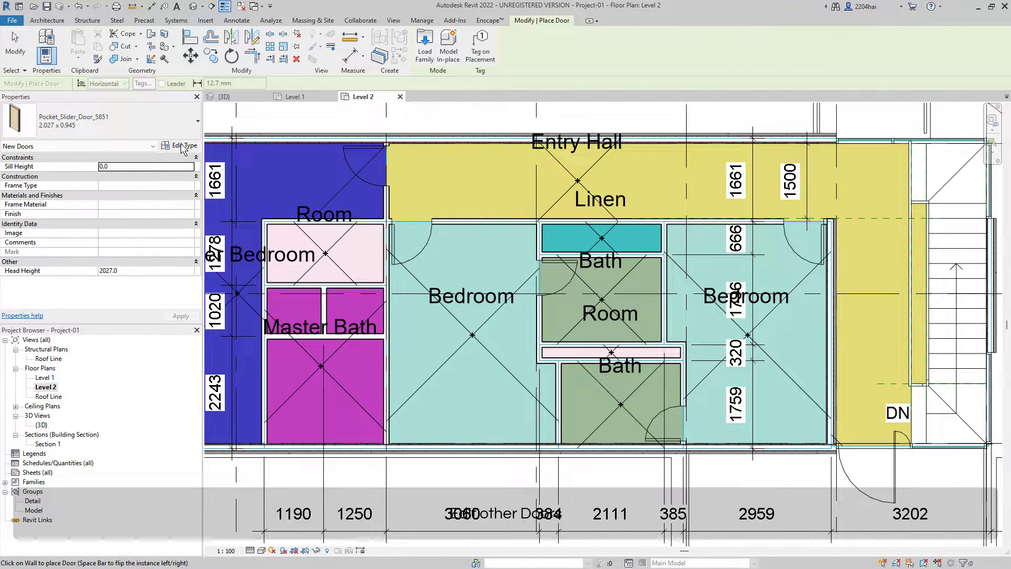
Rename the pocket slider door type as 2000 x 950 in its type properties
click(181, 146)
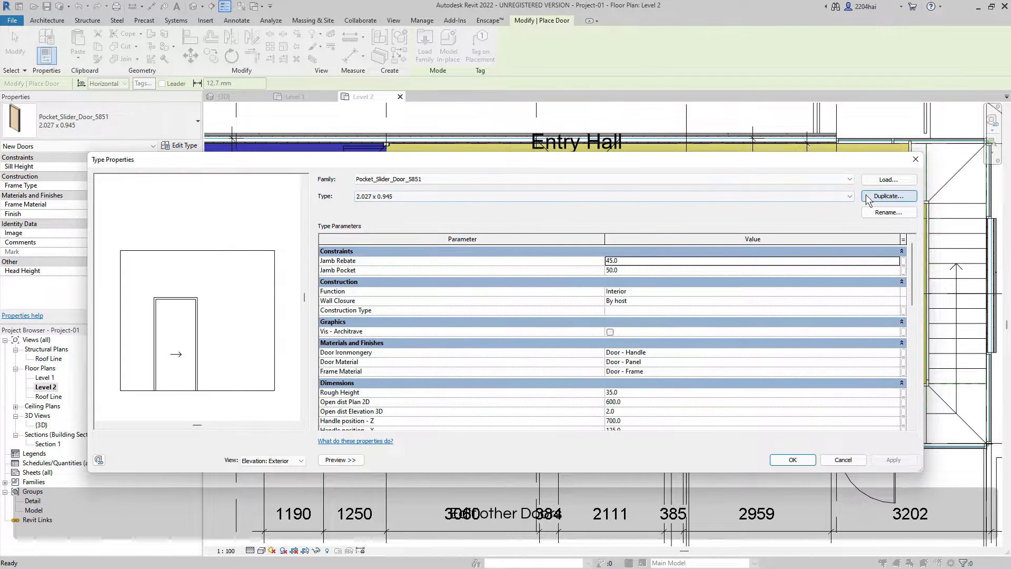
click(889, 213)
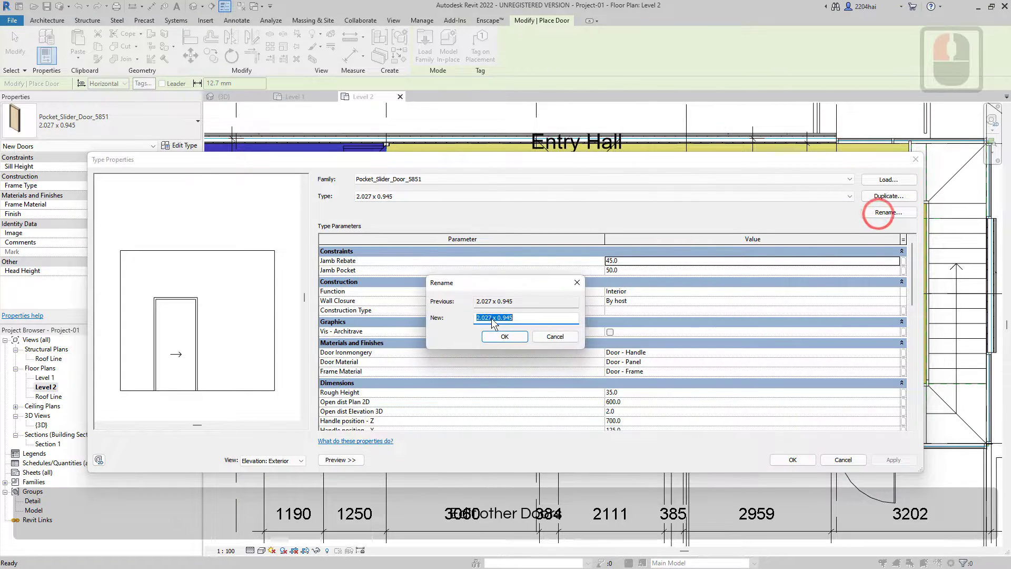
drag(487, 318, 486, 318)
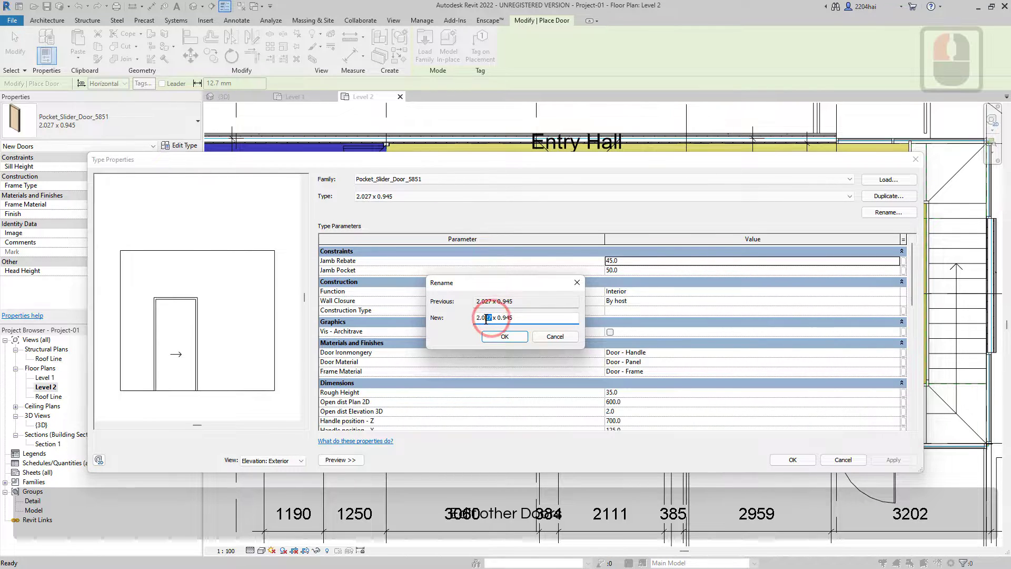
text(00)
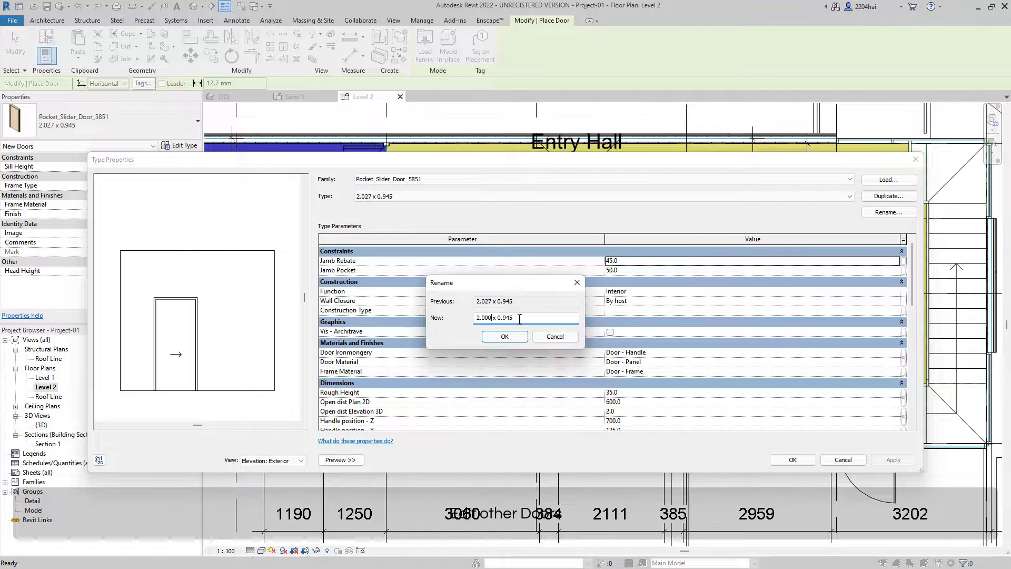
click(482, 317)
key(BackSpace)
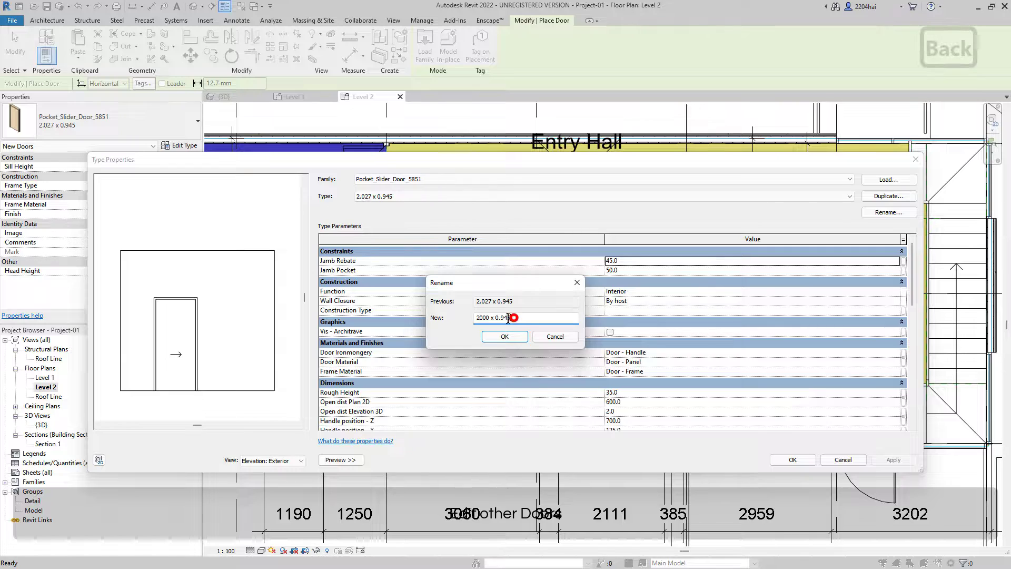
drag(514, 318, 496, 317)
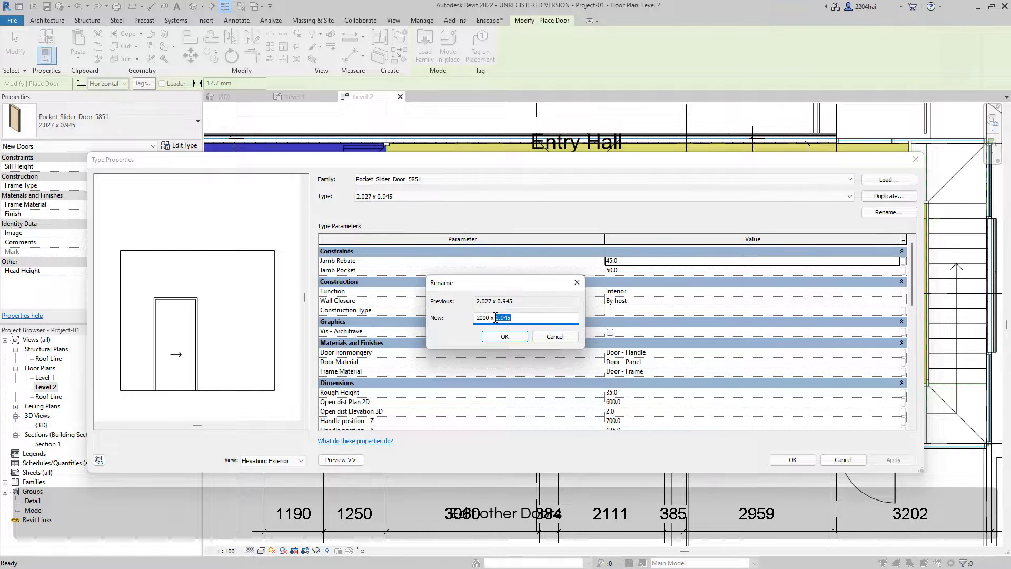
text(950)
click(505, 336)
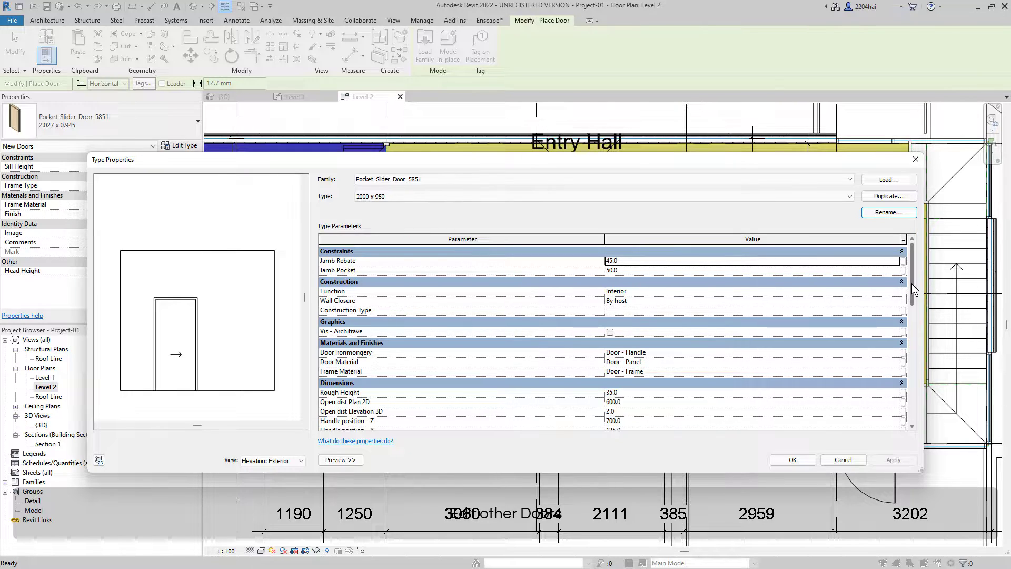
Set the pocket slider type's Height to 2000 and Width to 950 and apply the type changes
drag(911, 288, 917, 320)
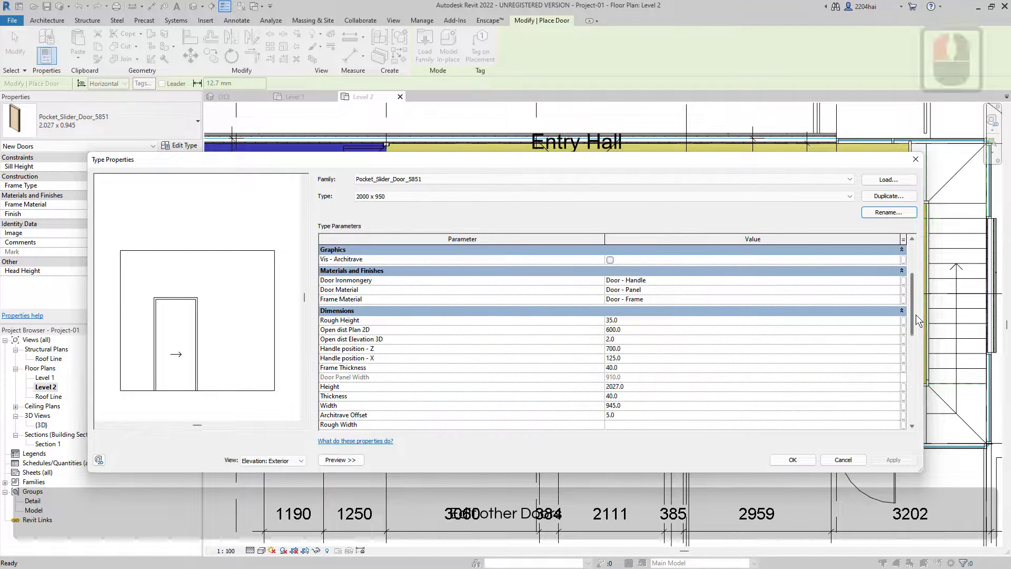
double_click(643, 389)
text(2)
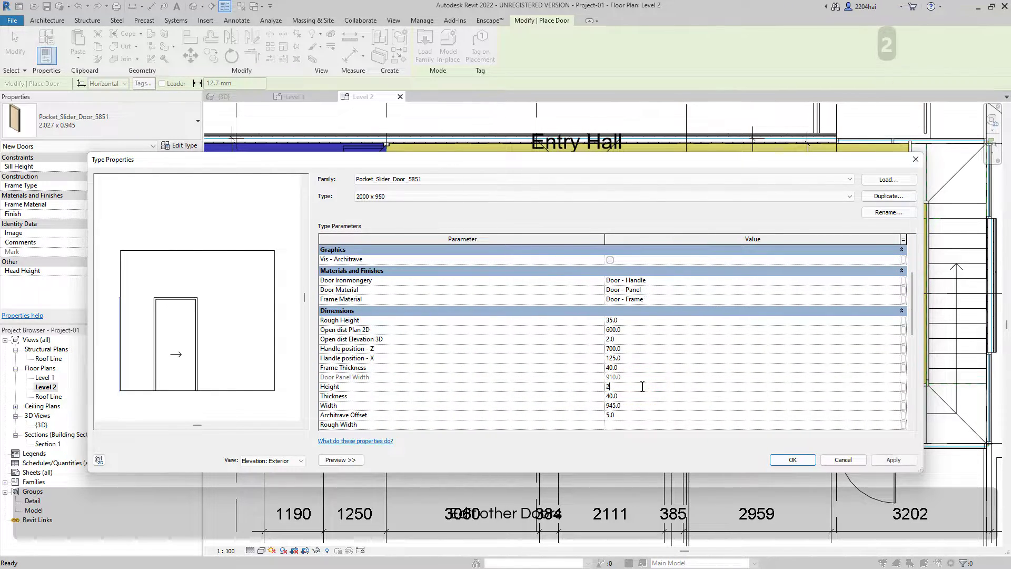
text(000)
click(642, 405)
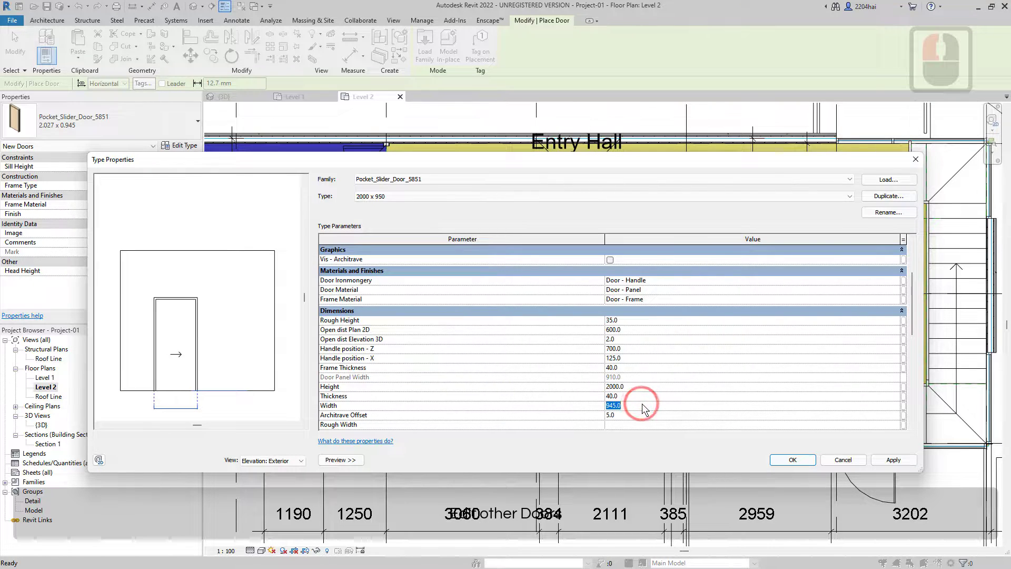
text(95)
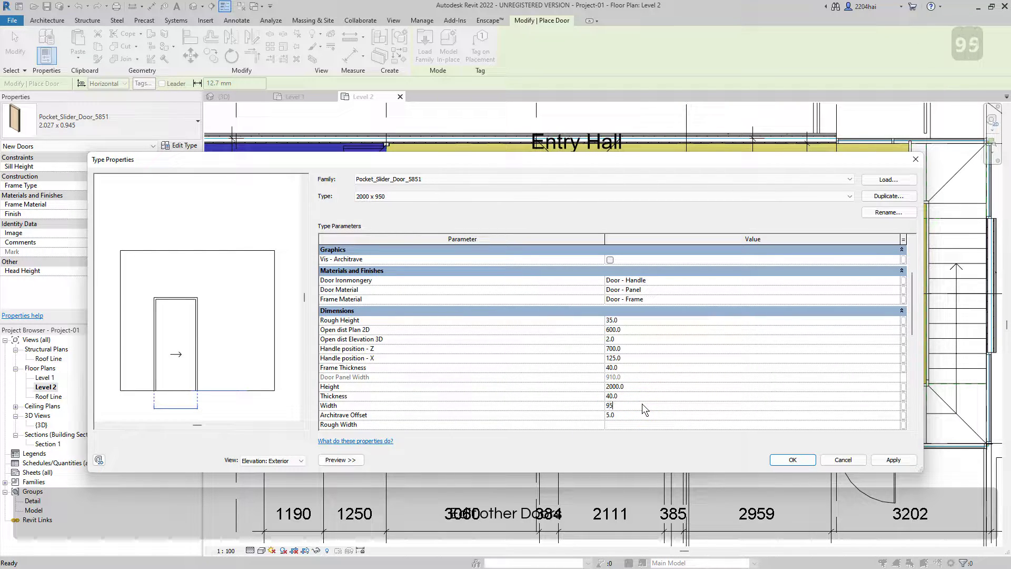
text(0)
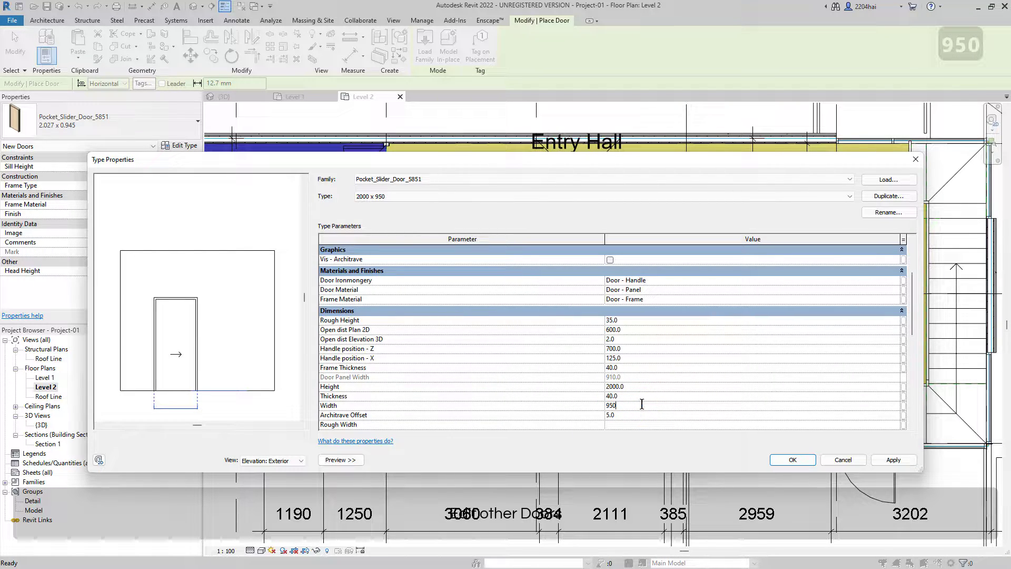
click(781, 461)
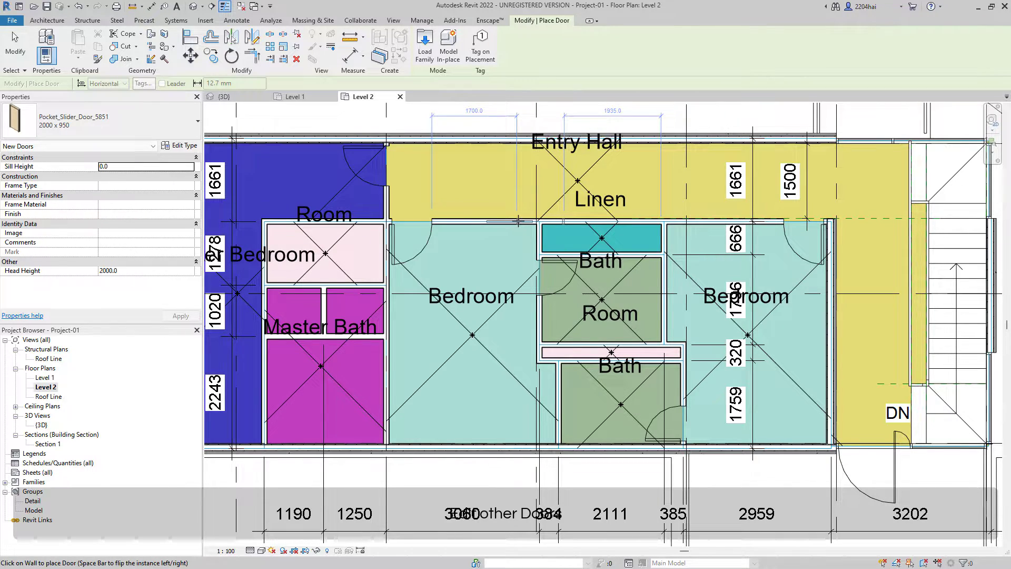
Place two 2000 x 950 pocket slider doors about 785 apart in the wall between the Entry Hall and Linen
click(518, 220)
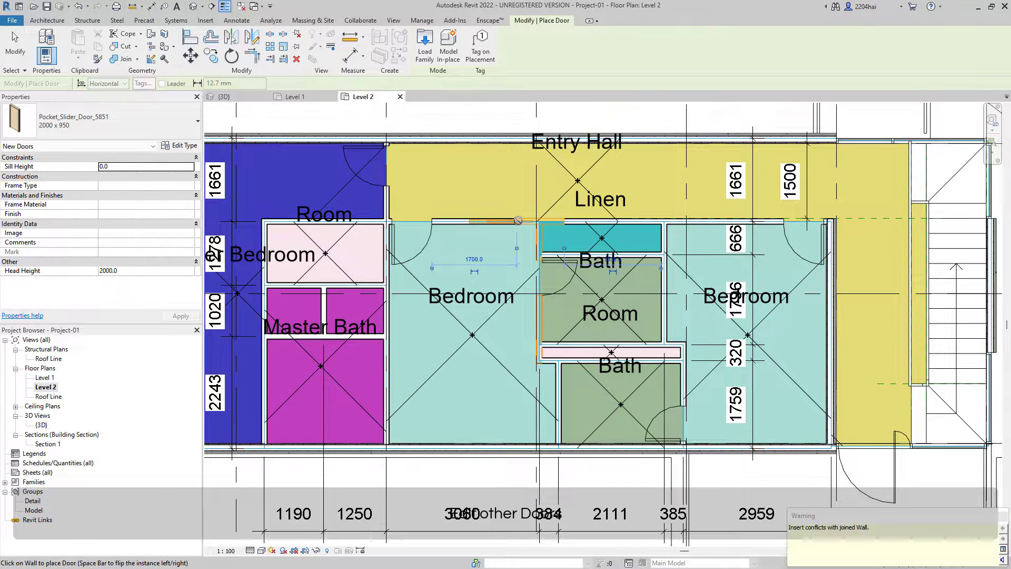
click(650, 225)
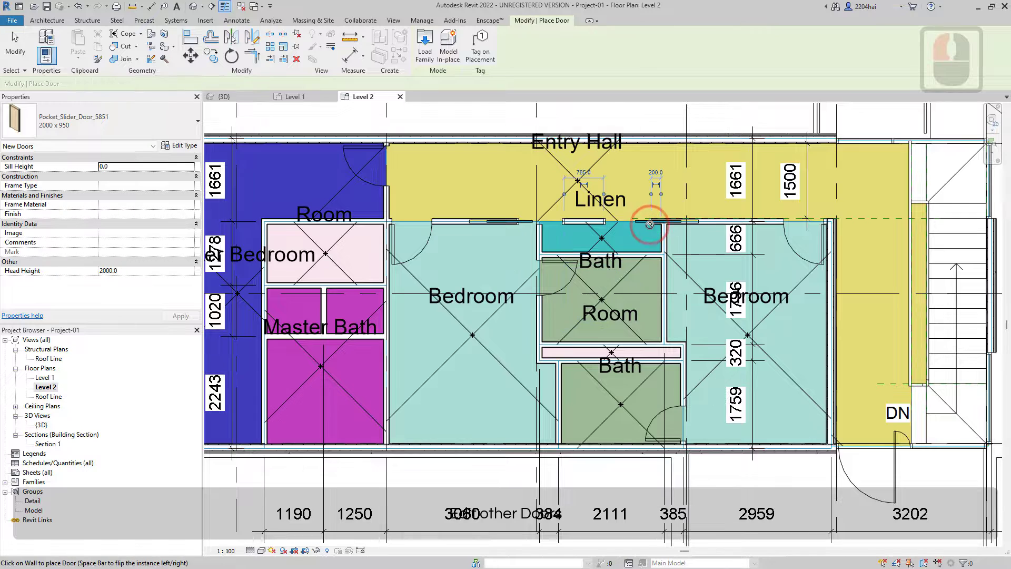
key(Escape)
key(Escape)
Move the left Linen pocket slider door along the wall to about 2200 from the left Bedroom door
scroll(650, 226, up, 3)
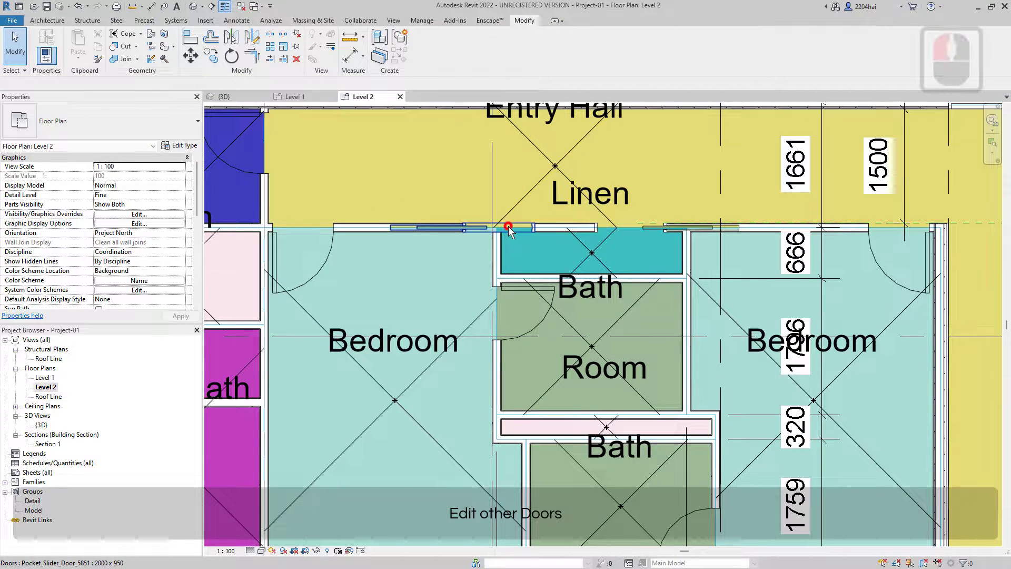
click(509, 231)
drag(565, 228, 563, 243)
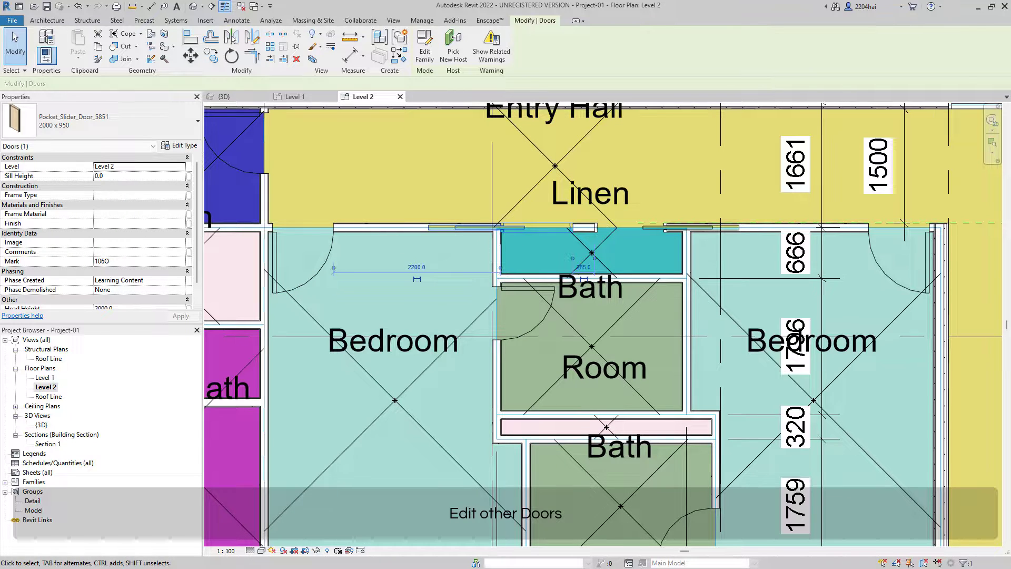
Add an aligned dimension between the inner face of Linen's left wall and the near edge of the left pocket slider door
scroll(584, 295, down, 14)
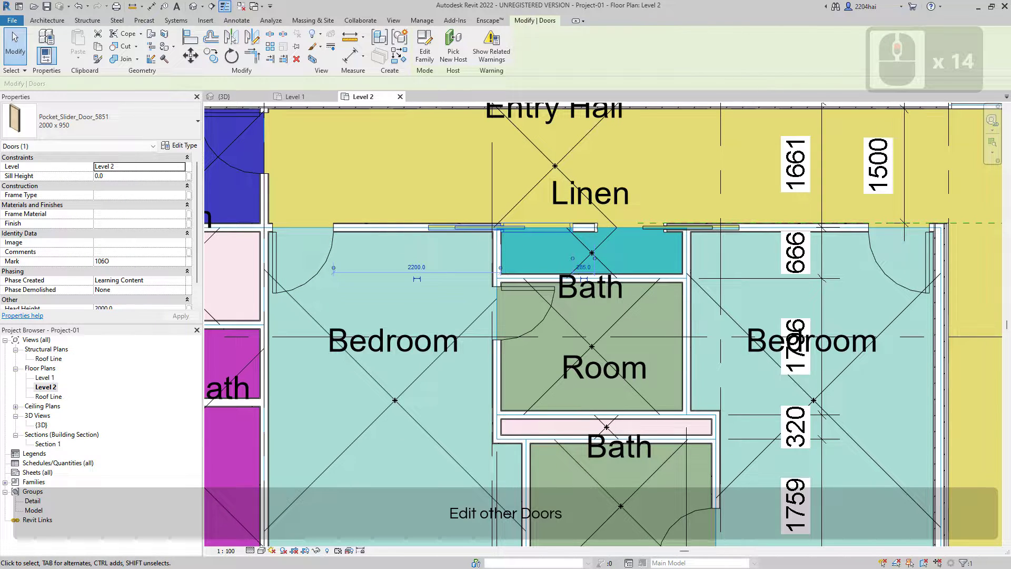
scroll(527, 228, up, 3)
drag(526, 229, 550, 229)
key(Escape)
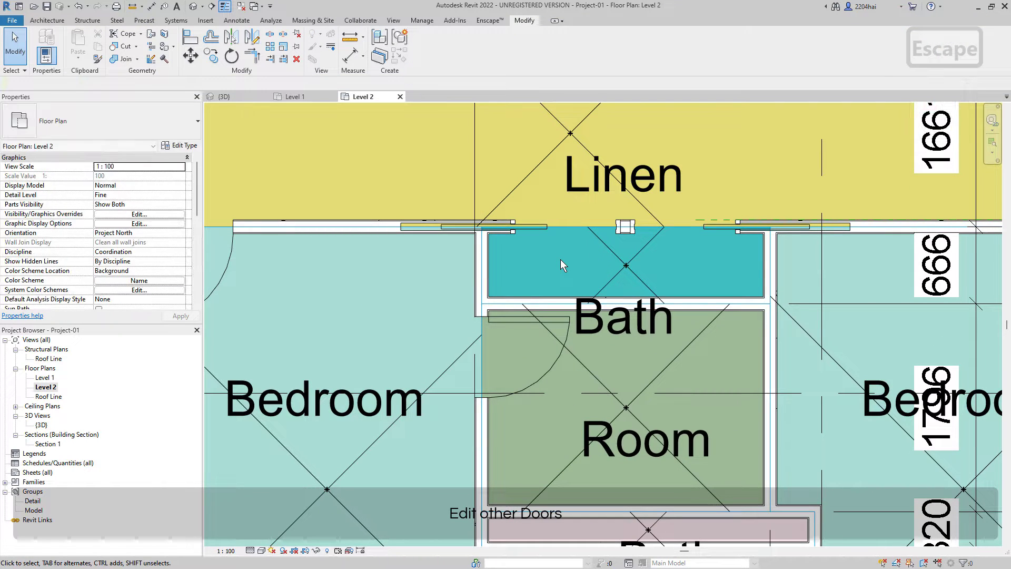
key(d)
key(i)
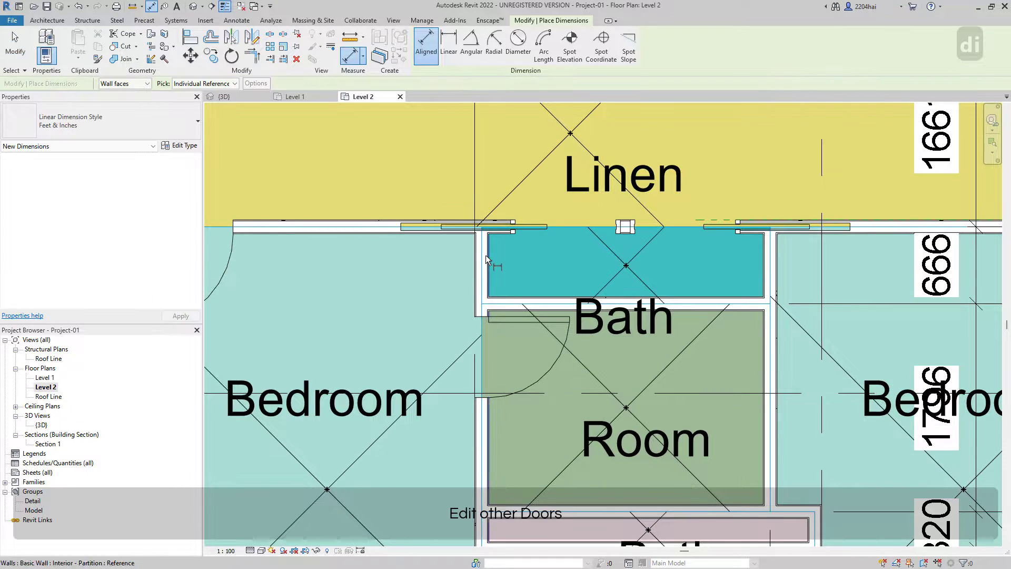
scroll(485, 255, up, 11)
click(485, 255)
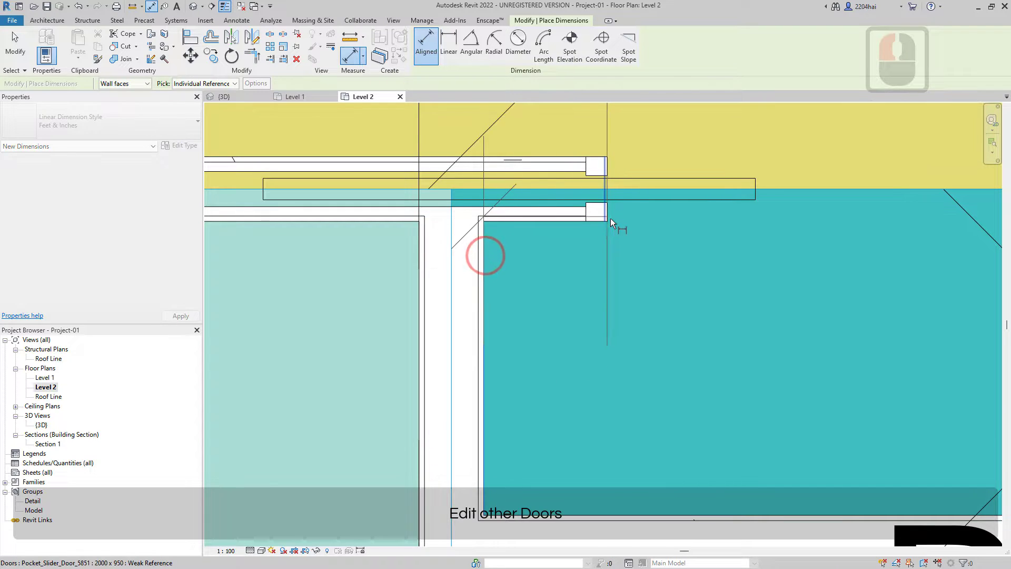
click(609, 218)
scroll(612, 227, down, 4)
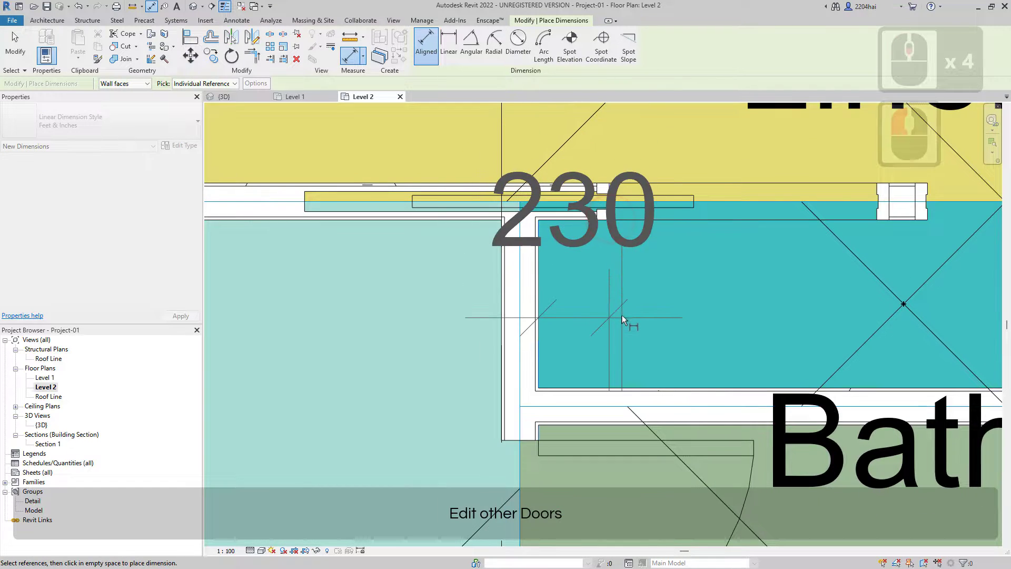
click(620, 317)
key(Escape)
key(Escape)
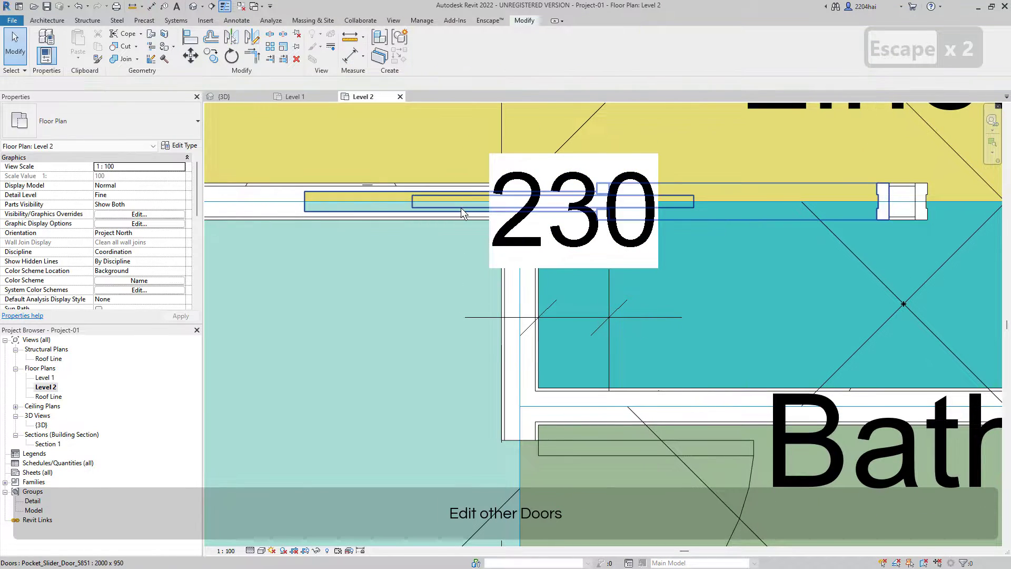
Set the left Linen pocket slider door's offset from the side wall to 150 and delete the helper dimension
click(462, 208)
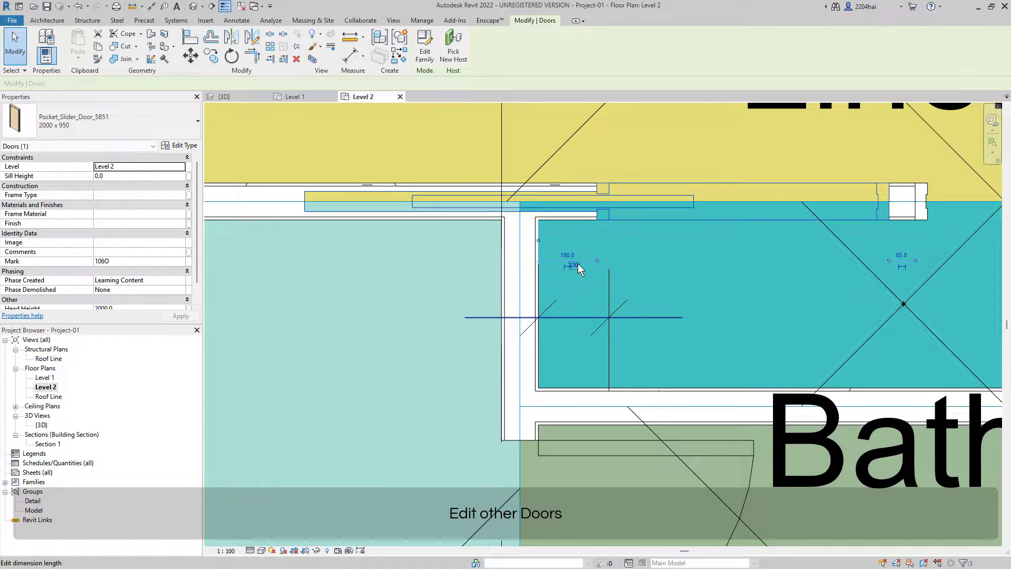
click(577, 263)
text(150)
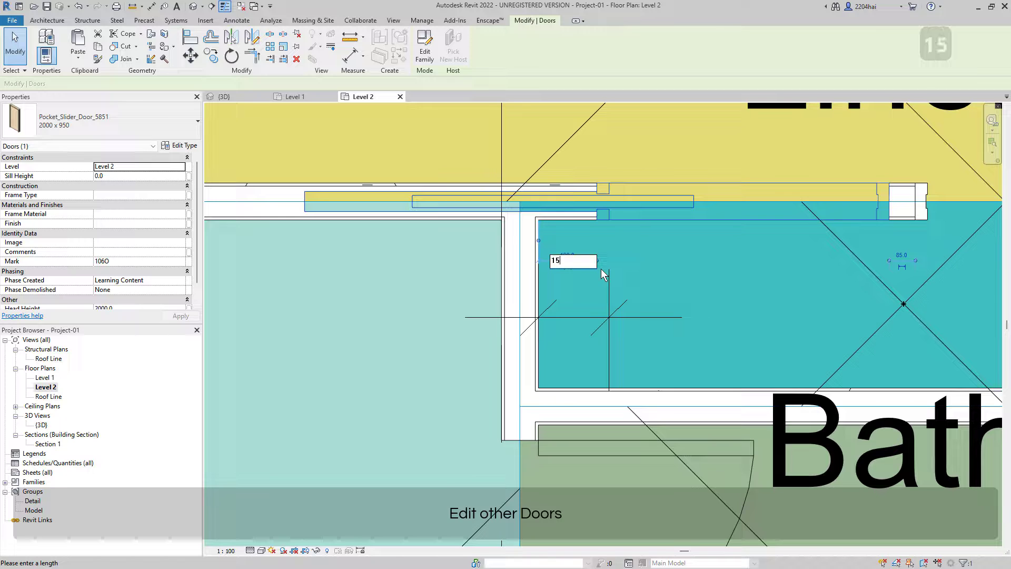
click(687, 285)
key(Escape)
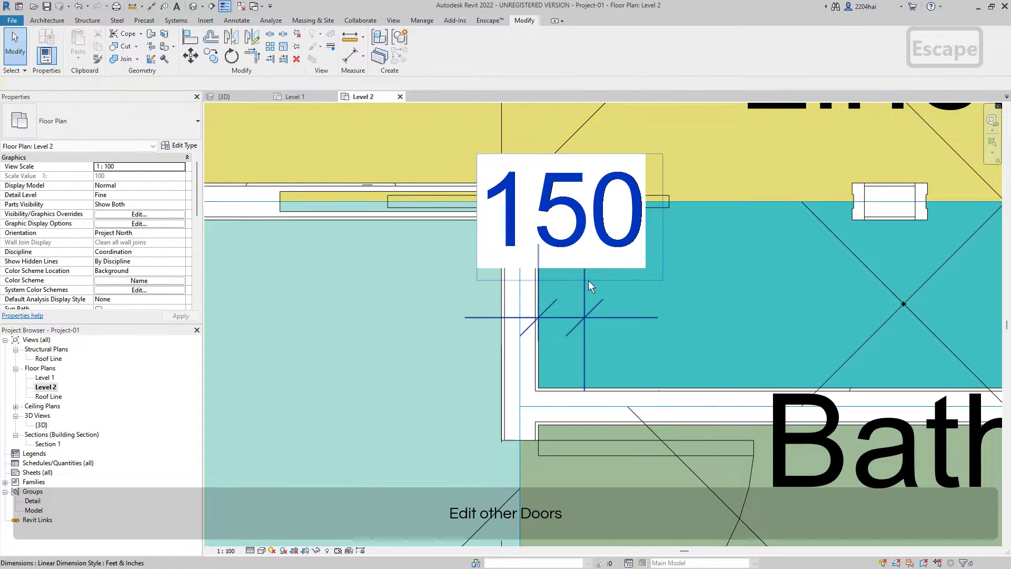
click(585, 280)
key(Delete)
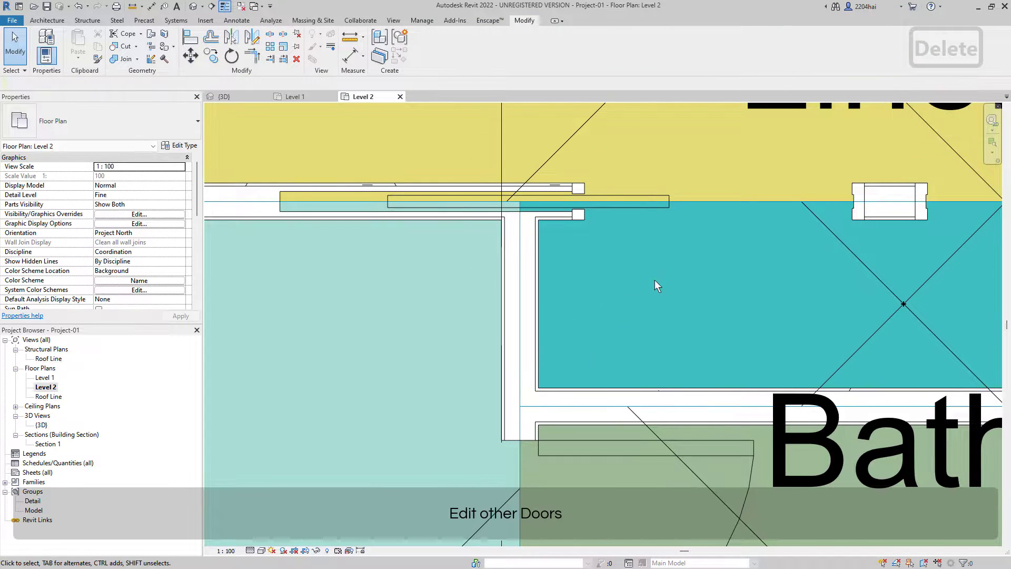
Add an aligned dimension between the inner face of Linen's right wall and the near edge of the right pocket slider door
scroll(806, 279, down, 6)
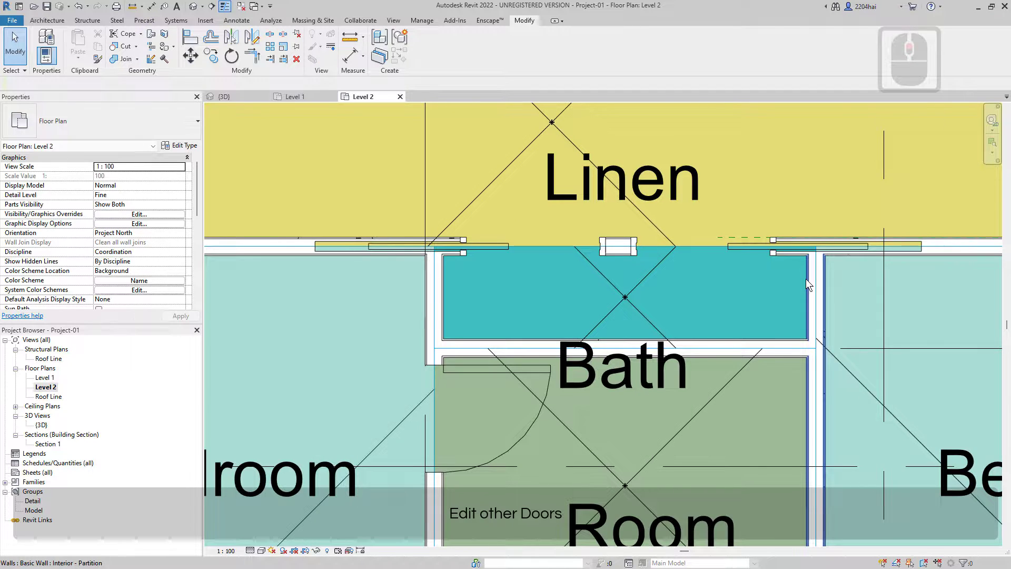
key(d)
key(i)
click(806, 278)
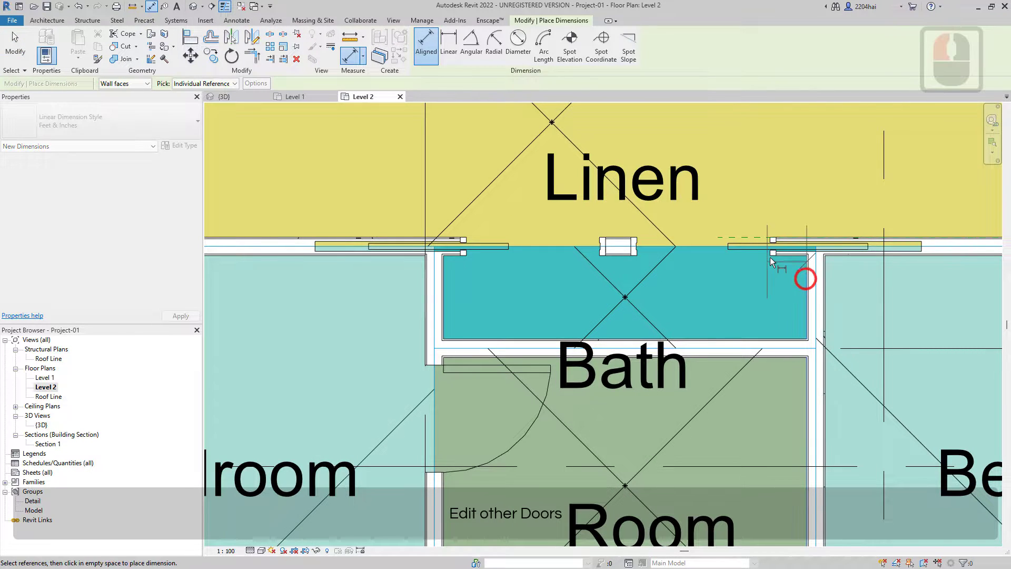
click(770, 257)
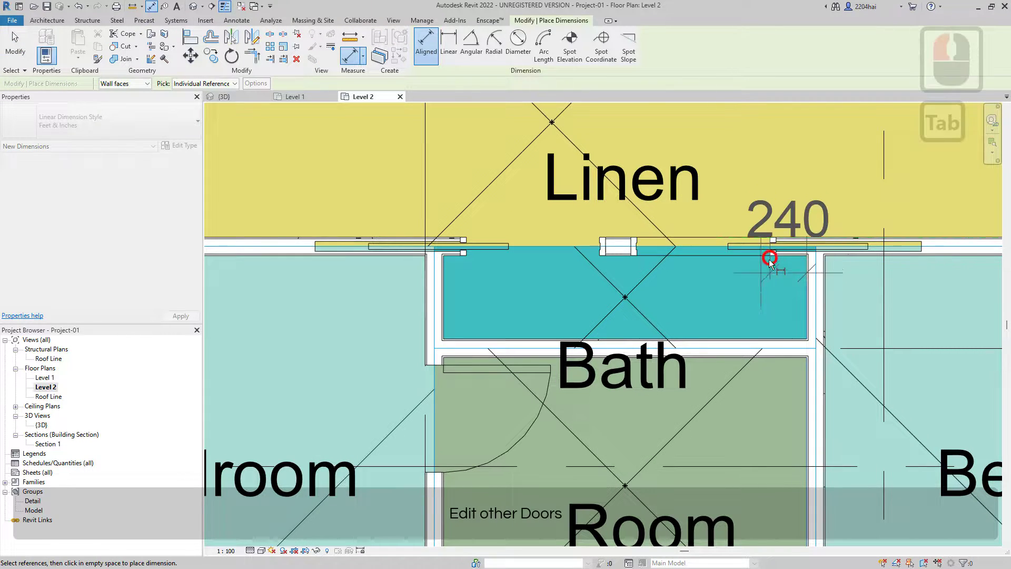
scroll(769, 256, down, 5)
click(785, 203)
scroll(786, 204, up, 4)
key(Escape)
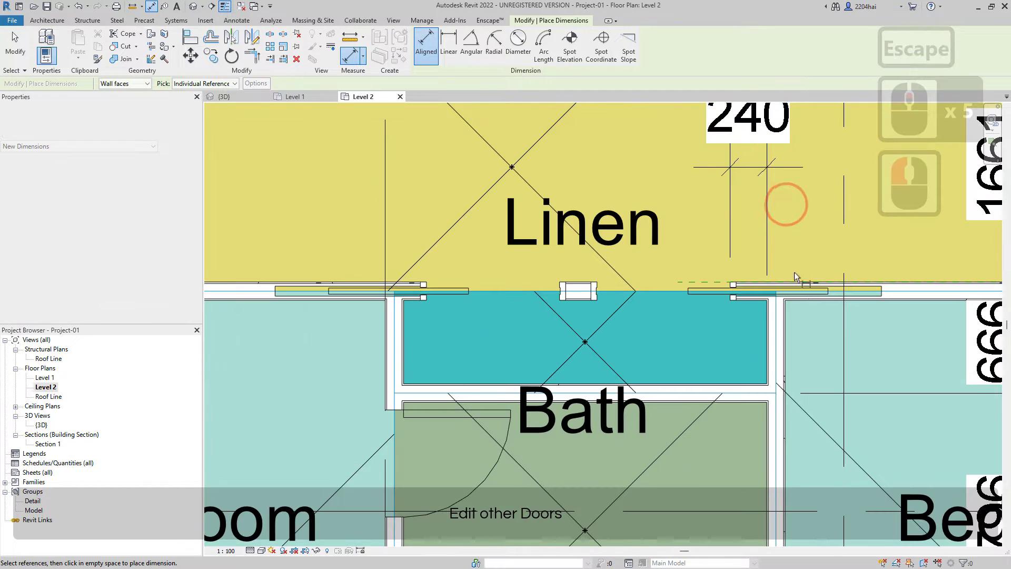
key(Escape)
Set the right Linen pocket slider door's offset from the side wall to 150 and delete the helper dimension
click(798, 264)
click(748, 140)
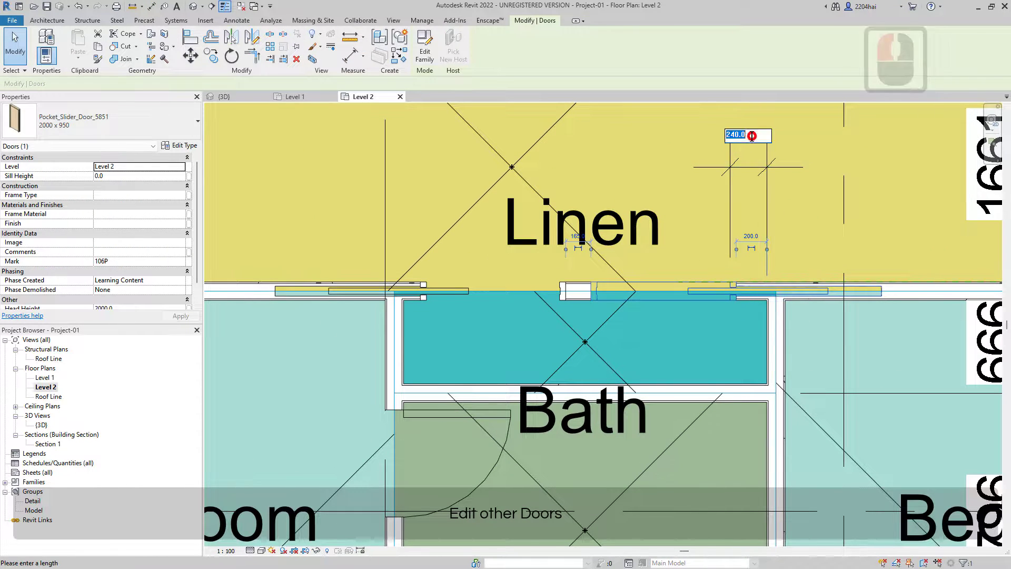
text(150)
click(818, 173)
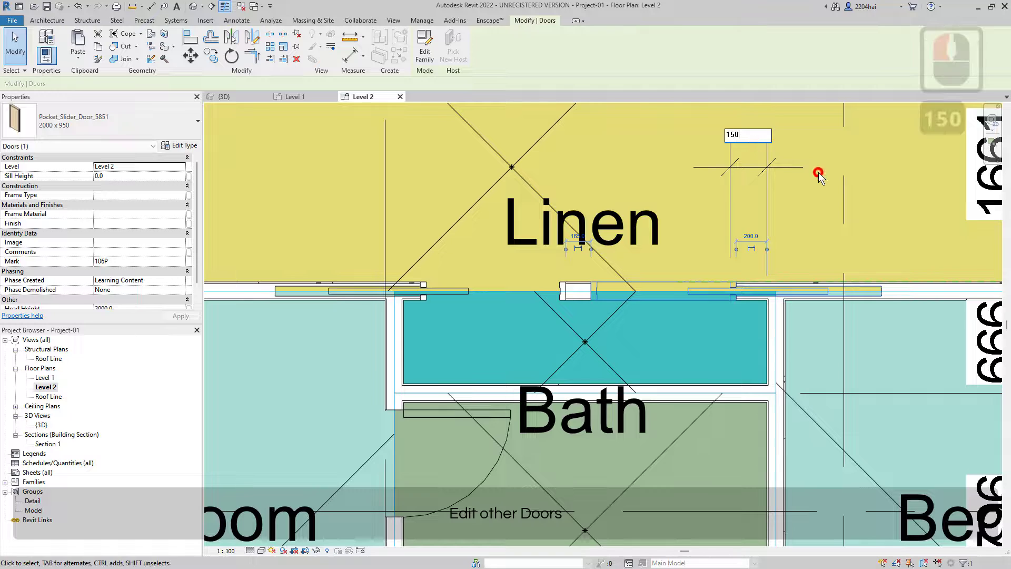
key(Escape)
key(grave)
key(Escape)
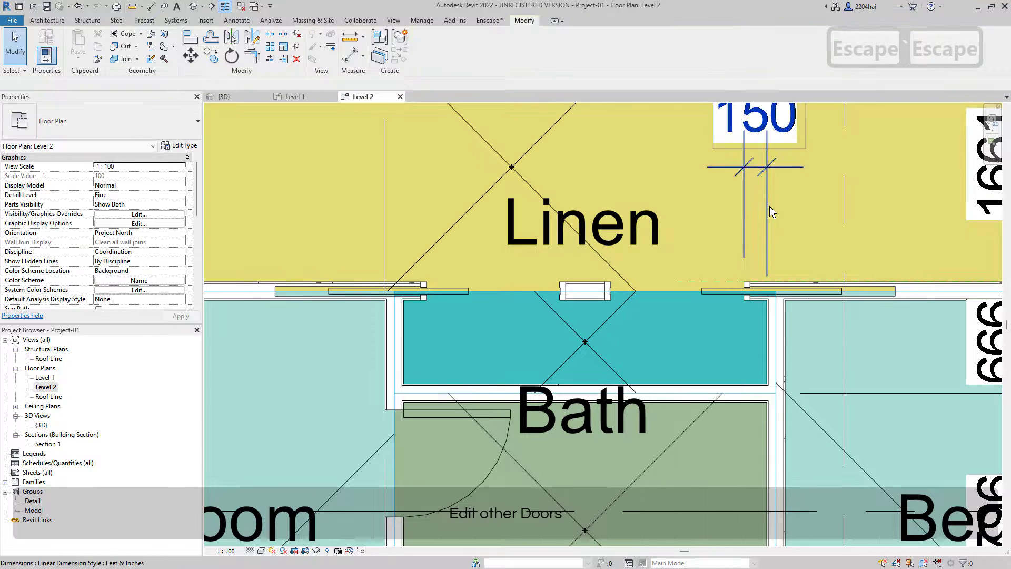
click(770, 207)
key(Delete)
Create a similar 2000 x 950 pocket slider door in the wall between Master Bedroom and Master Bath, about 200 from the exterior wall
scroll(779, 214, down, 4)
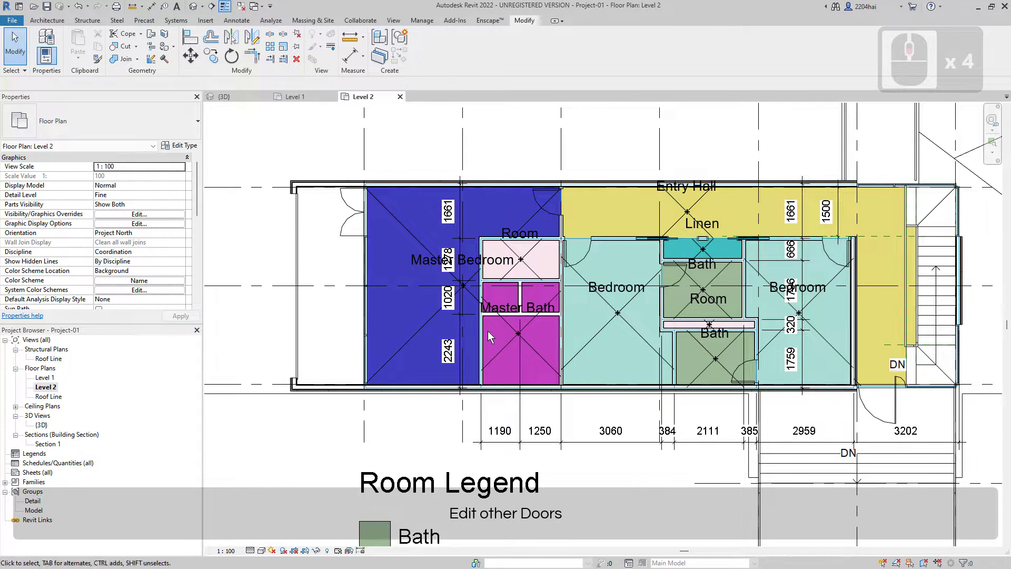
scroll(488, 332, up, 4)
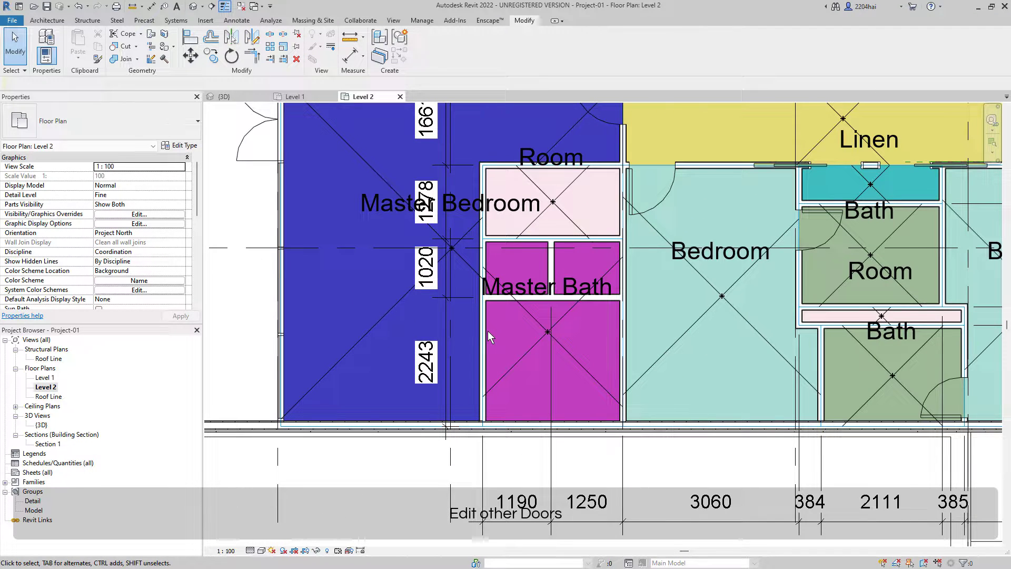
click(763, 167)
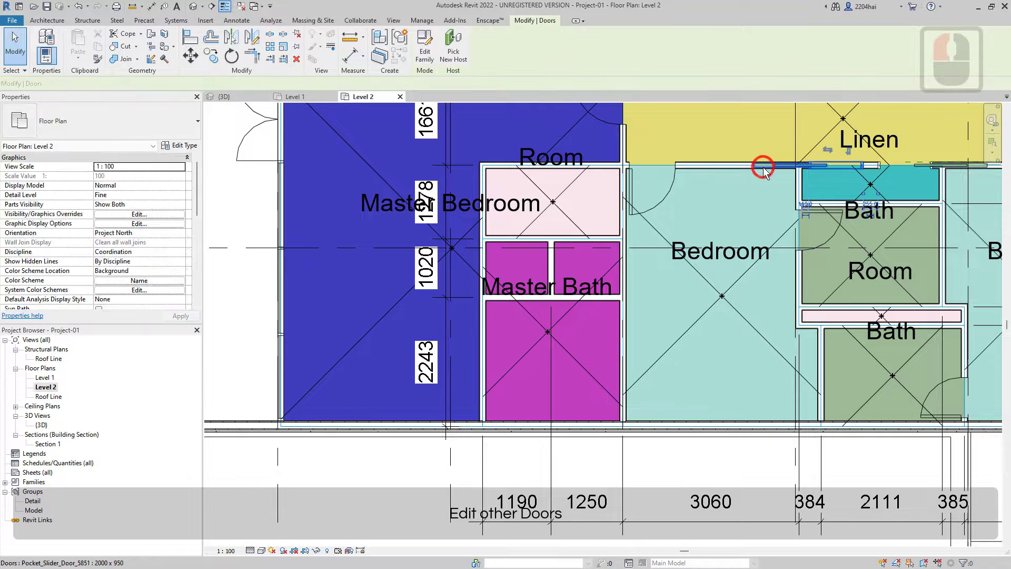
key(c)
key(s)
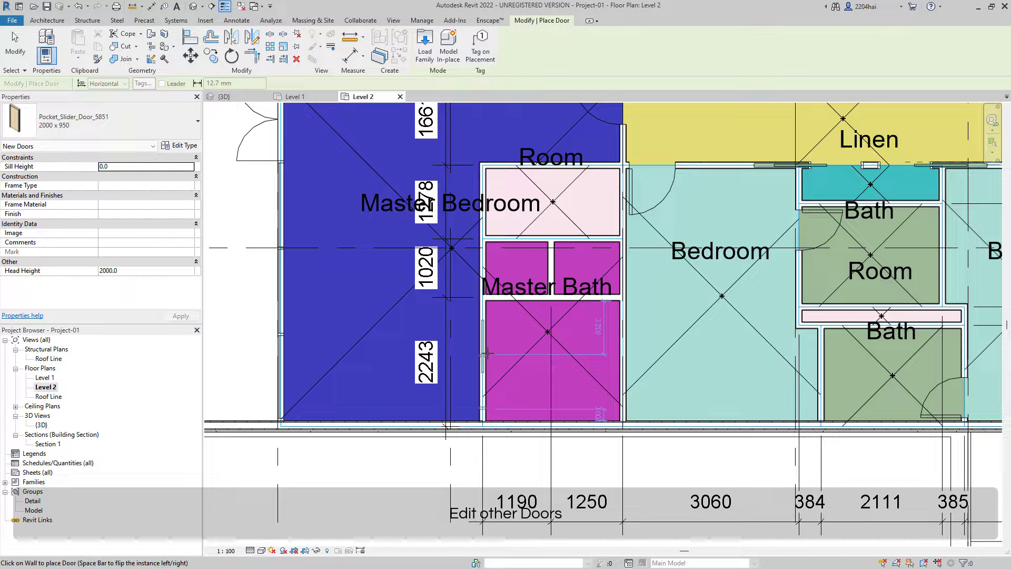
key(Escape)
key(Escape)
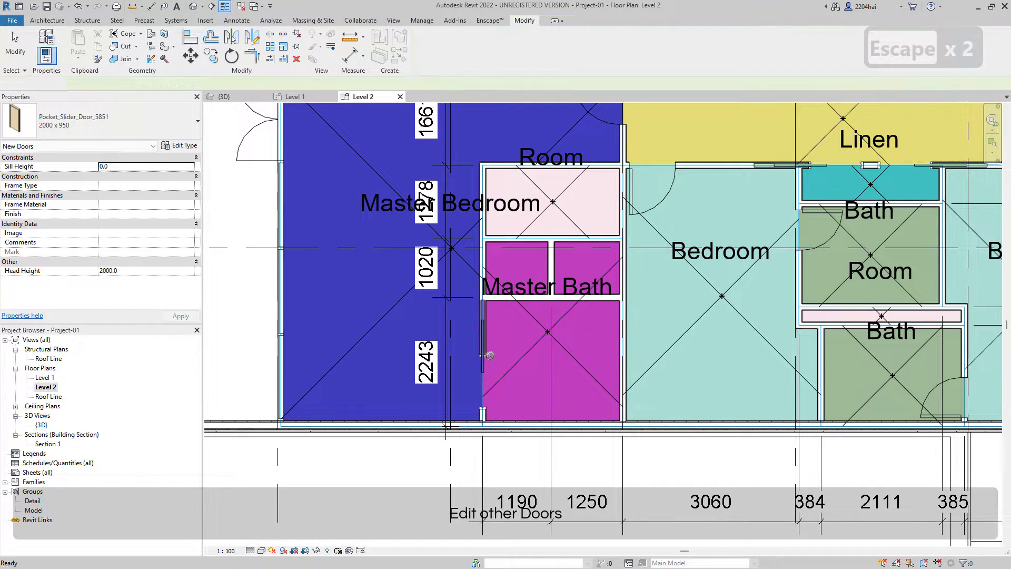
Add an aligned dimension between the exterior wall's inner face and the near edge of the Master Bath pocket slider door
scroll(468, 412, up, 9)
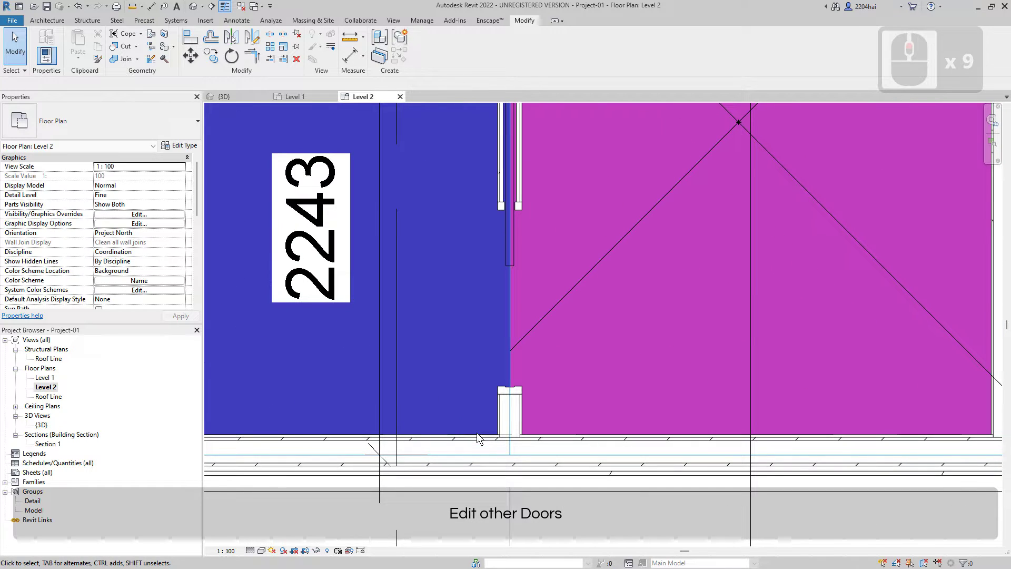
key(d)
key(i)
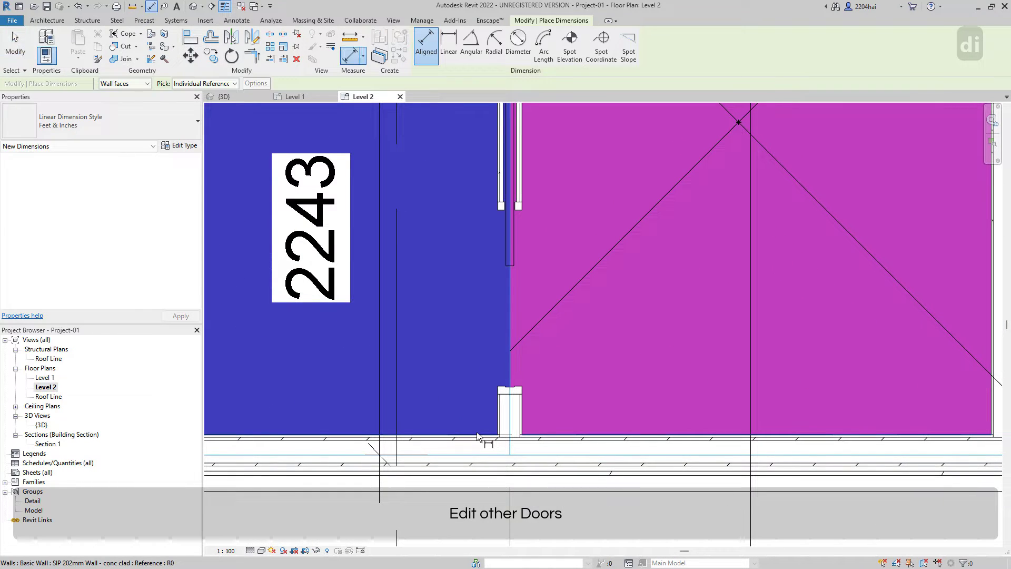
key(Tab)
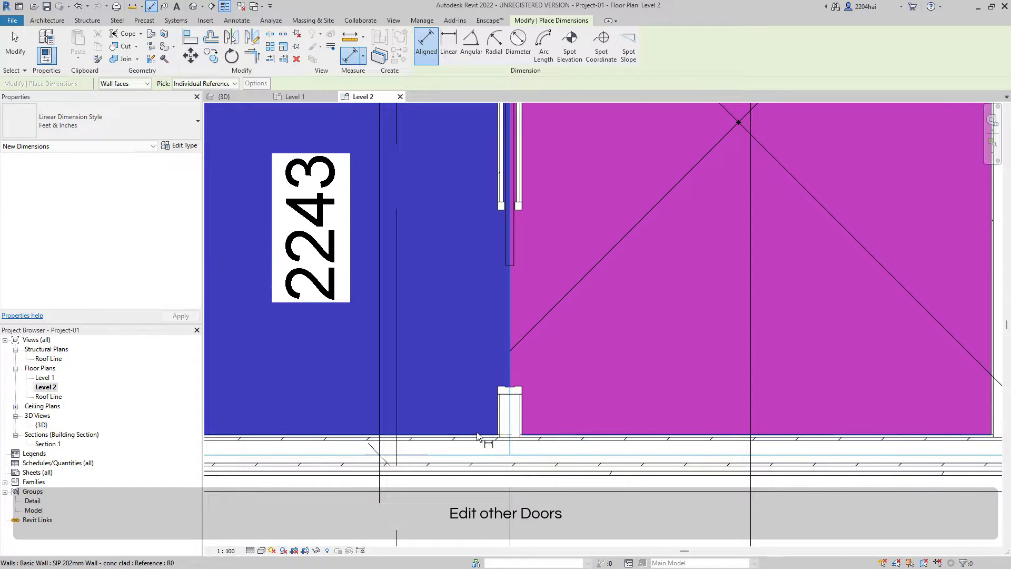
click(476, 432)
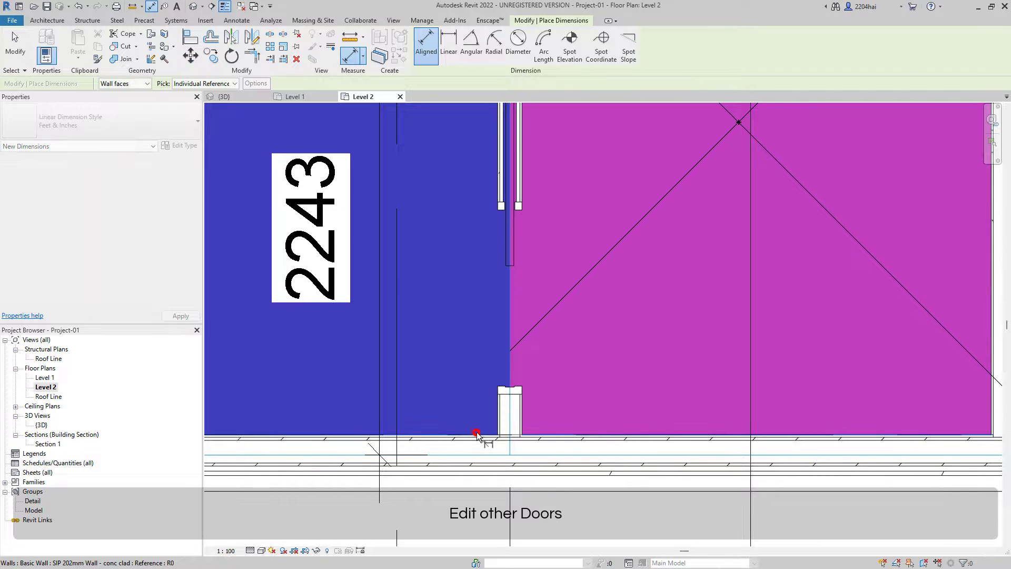
click(503, 400)
click(434, 343)
key(Escape)
key(Escape)
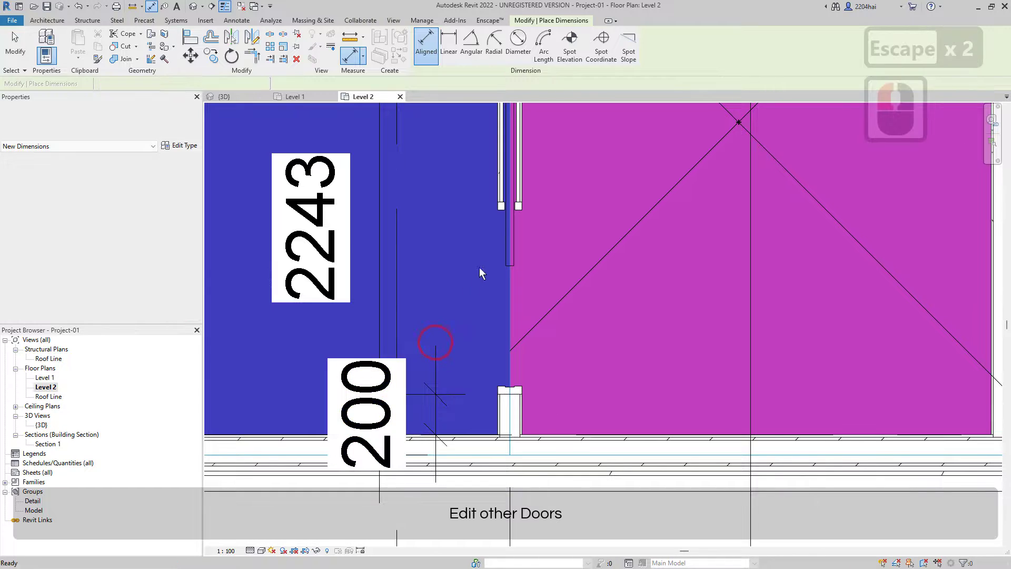
Set the Master Bath pocket slider door's offset from the exterior wall to 700 and delete the helper dimension
click(510, 214)
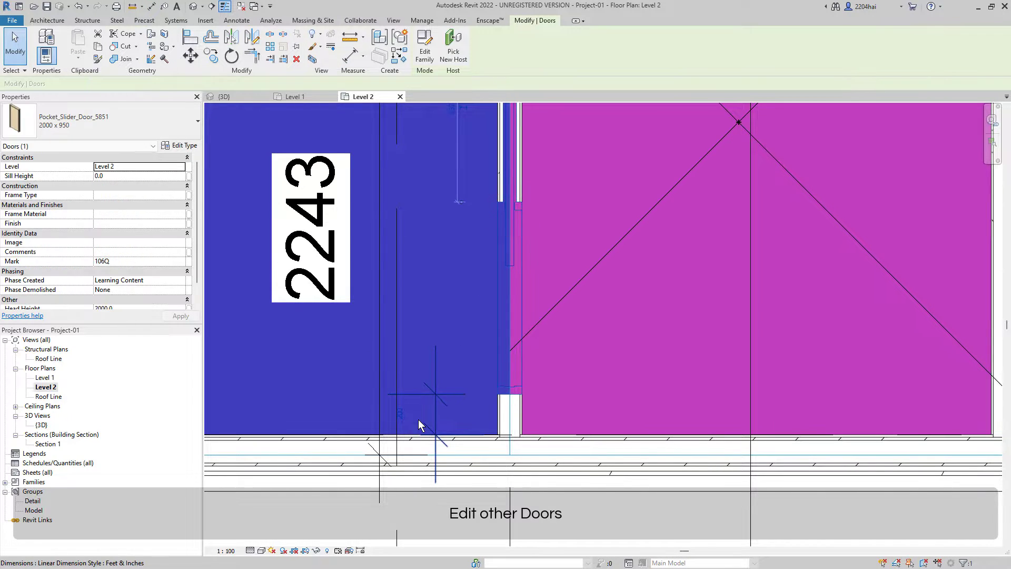
click(400, 412)
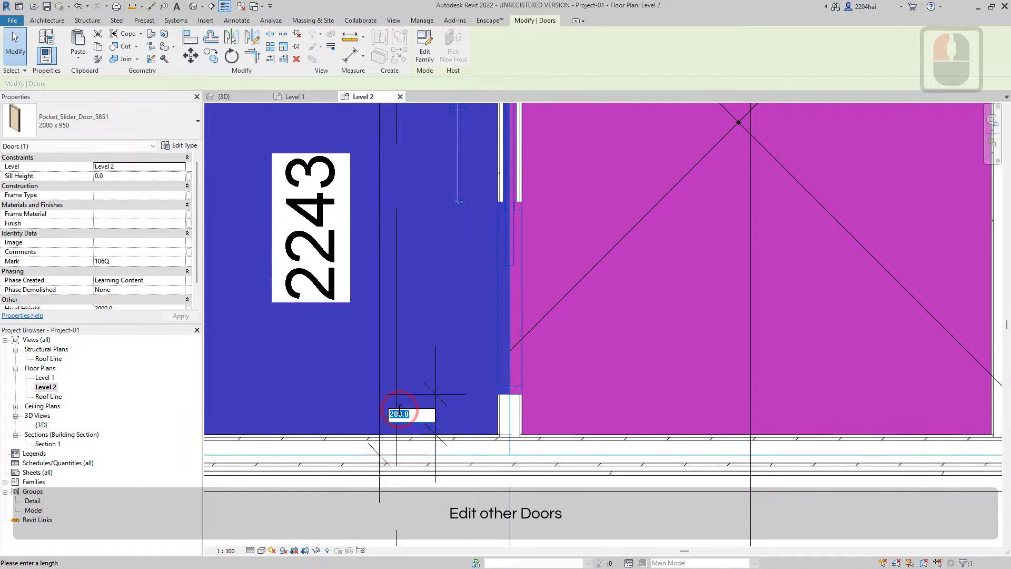
text(700)
click(592, 362)
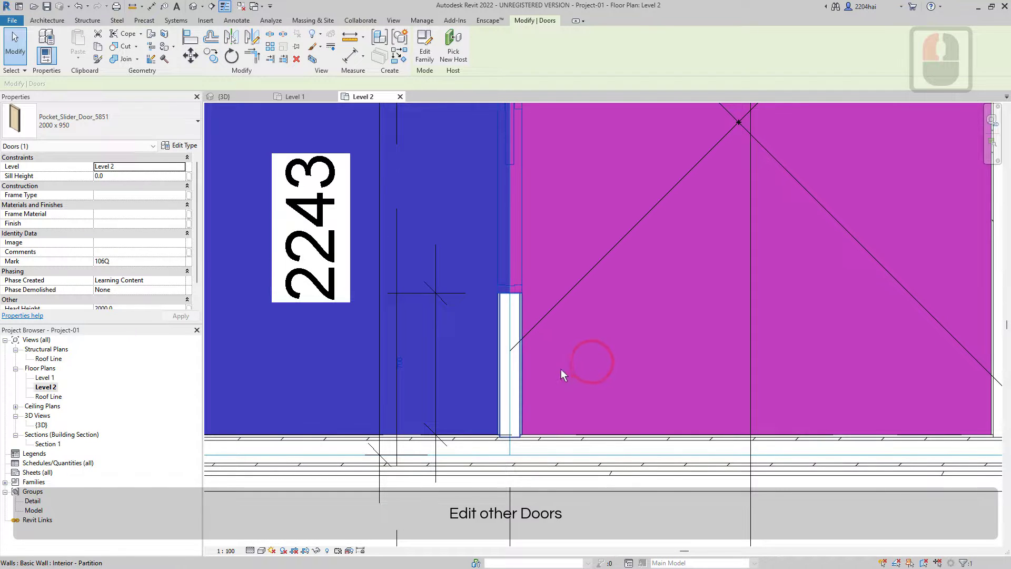
click(436, 396)
key(Delete)
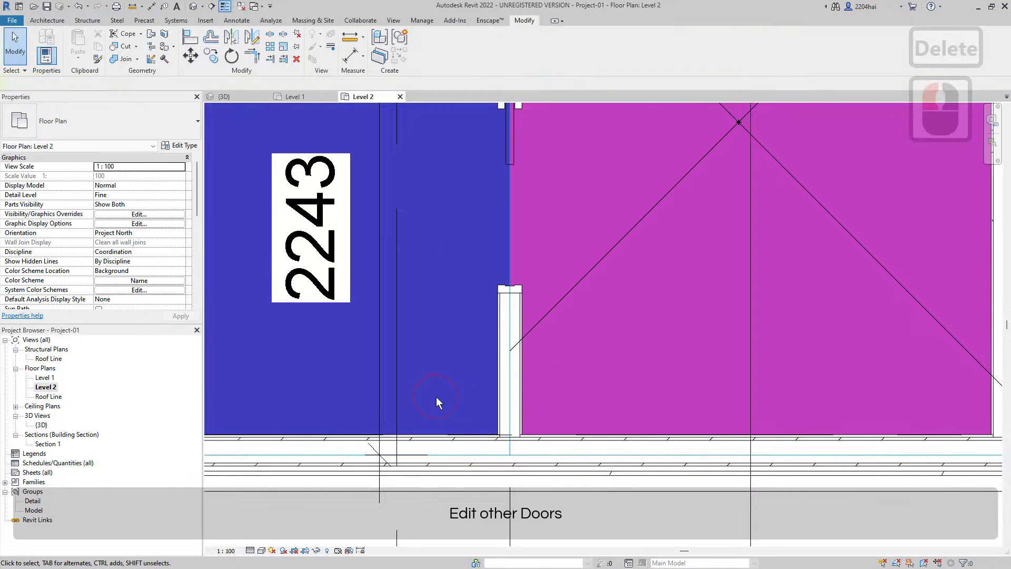
Look over the doors on the Level 2 plan and switch to the 3D view
scroll(436, 396, down, 11)
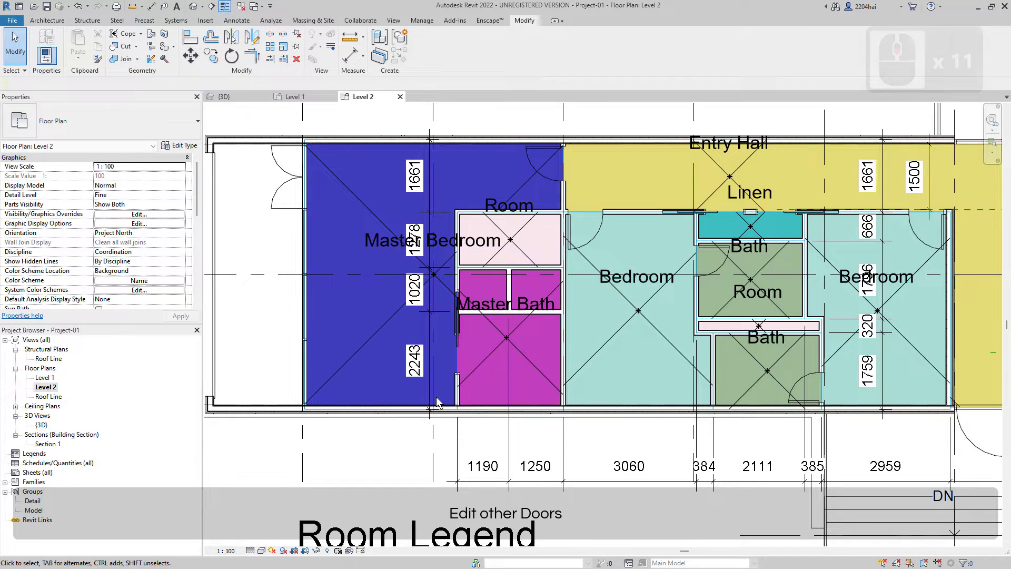
scroll(437, 399, down, 2)
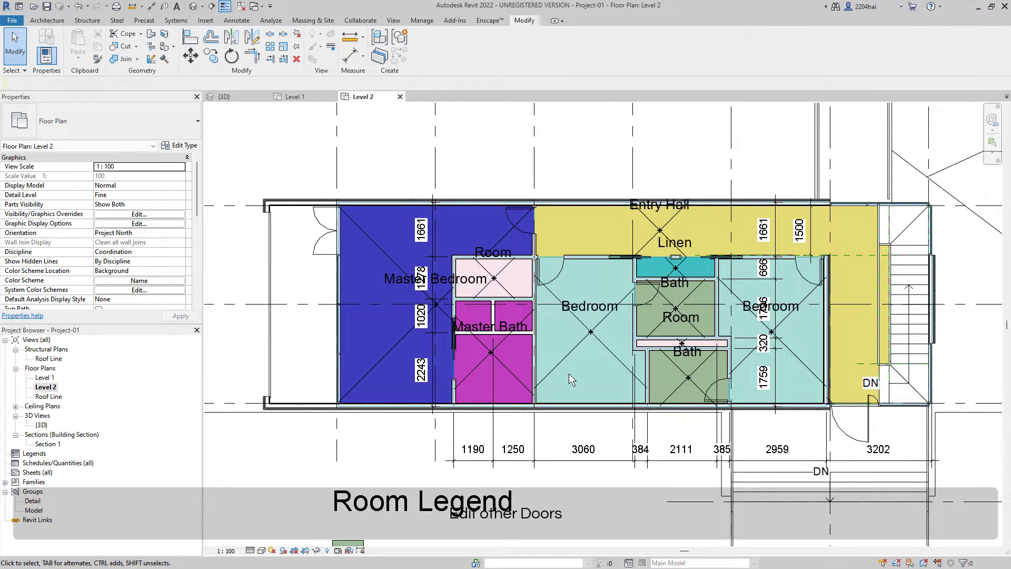
scroll(569, 374, up, 1)
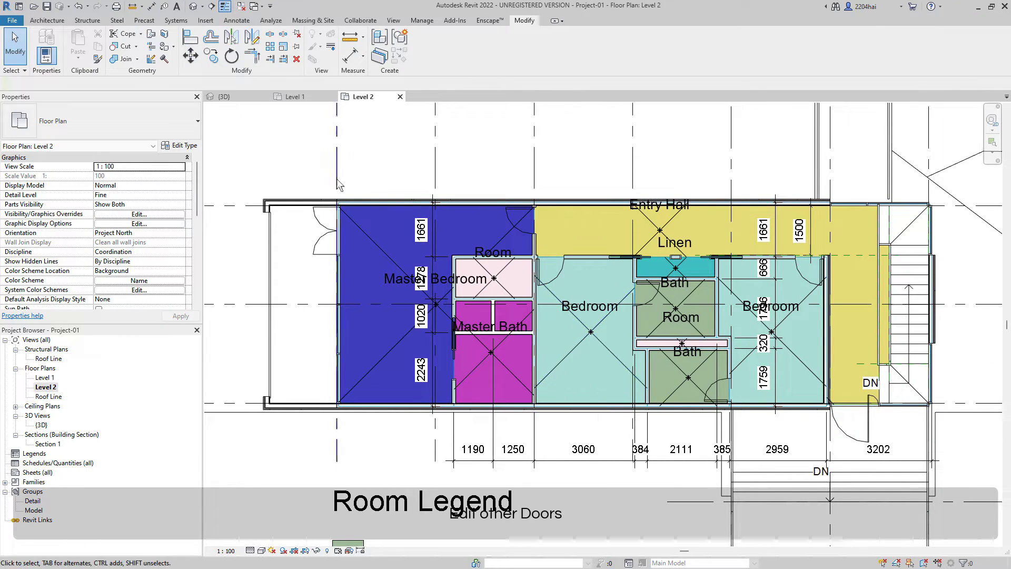
click(227, 97)
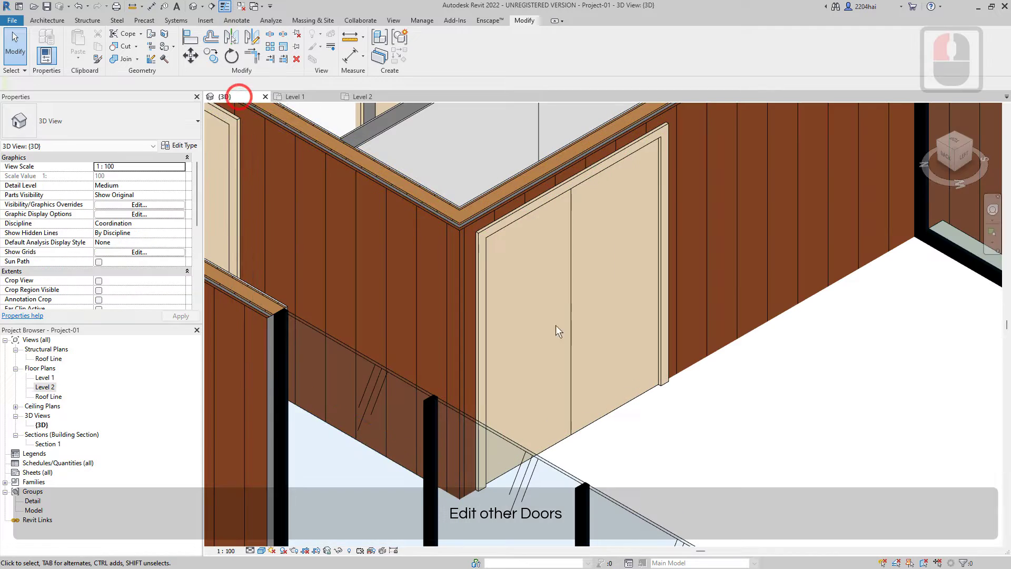
Check whether the Section Boxes annotation category is shown in the 3D view's visibility overrides, leaving the settings as they are
scroll(634, 382, up, 5)
scroll(634, 381, down, 17)
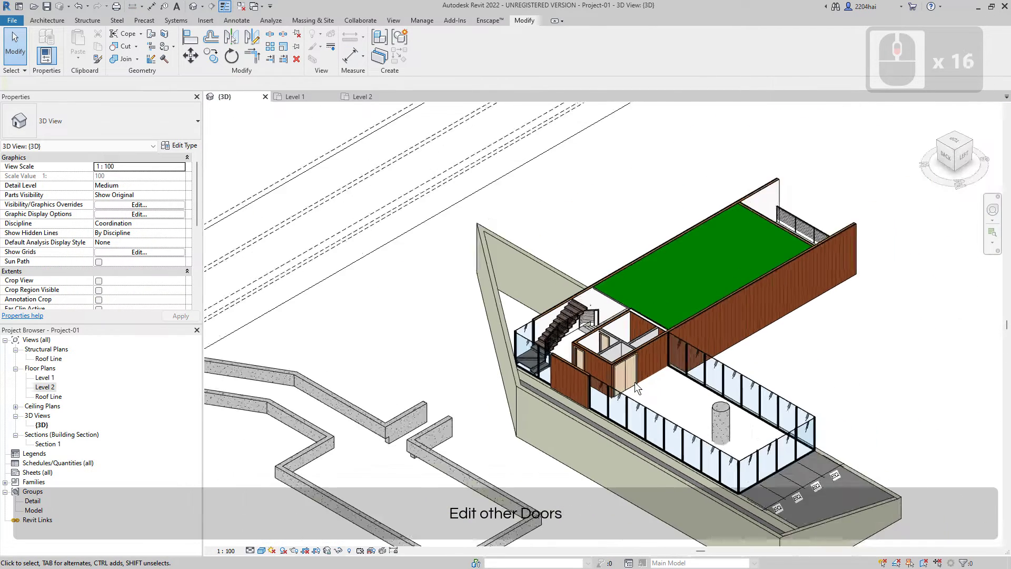
click(504, 381)
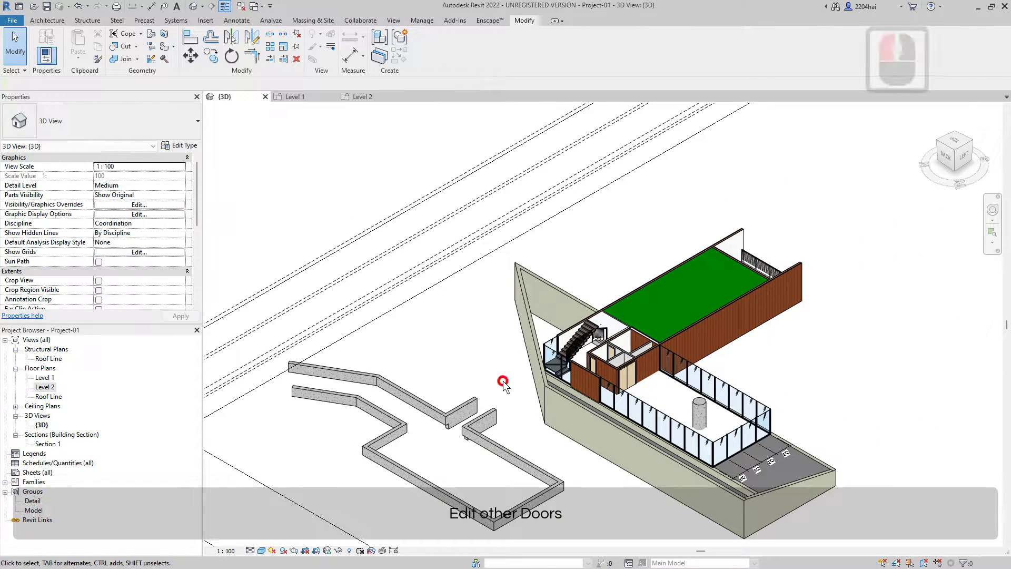
key(v)
key(g)
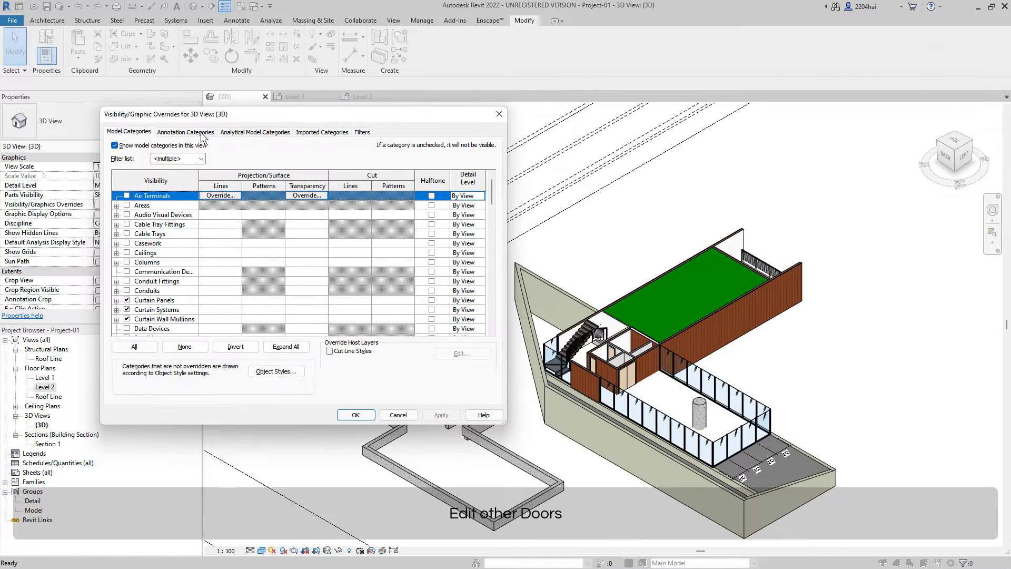
click(202, 132)
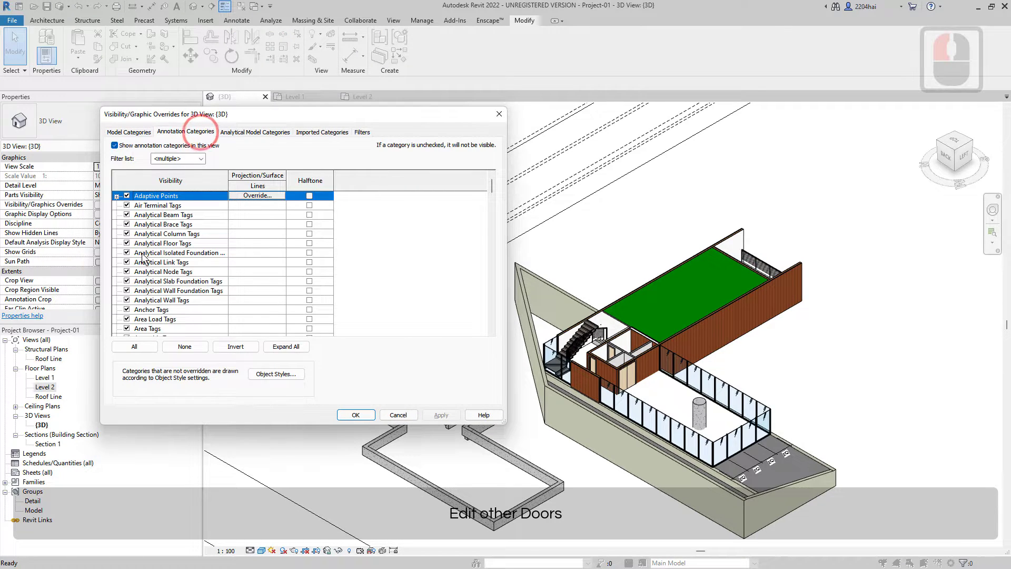
key(s)
key(e)
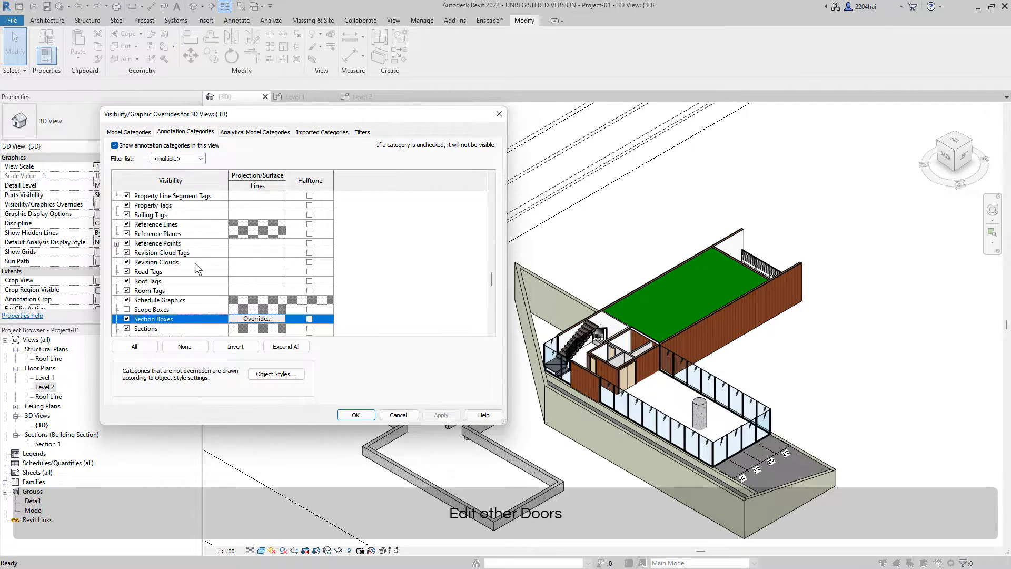
key(Escape)
click(473, 315)
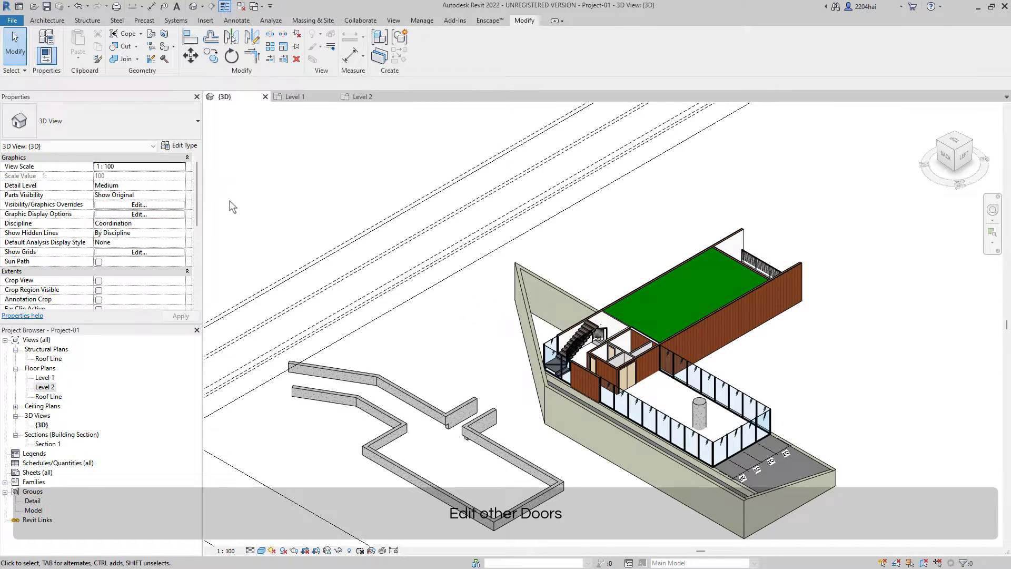
Lower the upper face of the 3D view's section box to cut the house open at Level 1
drag(197, 185, 195, 206)
scroll(215, 224, down, 4)
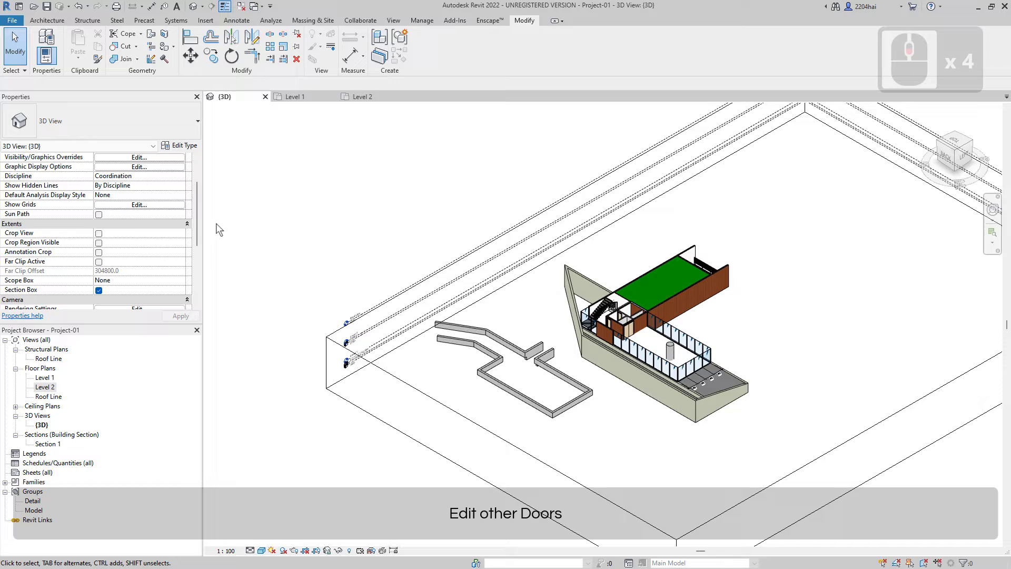
click(475, 421)
drag(740, 298, 741, 305)
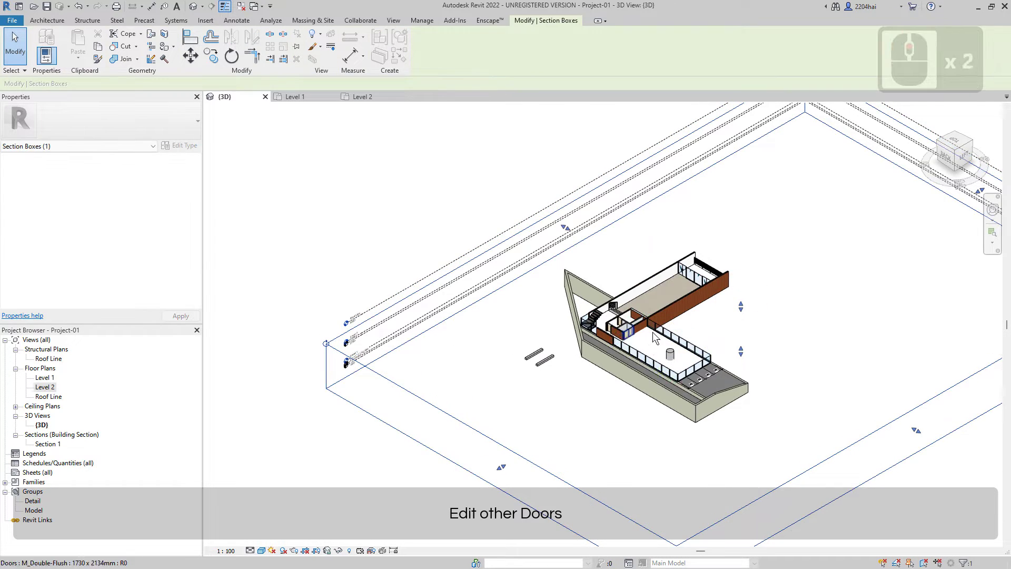
Highlight all Single-Flush 700 x 2100 doors on Level 1 in the 3D view and examine them
scroll(652, 331, up, 15)
click(475, 288)
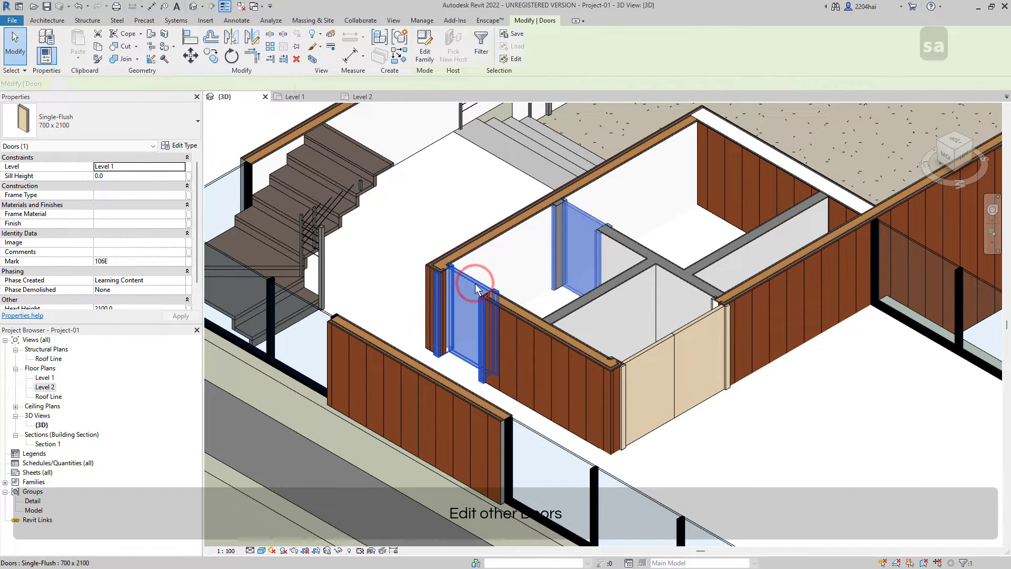
key(Escape)
scroll(474, 260, up, 5)
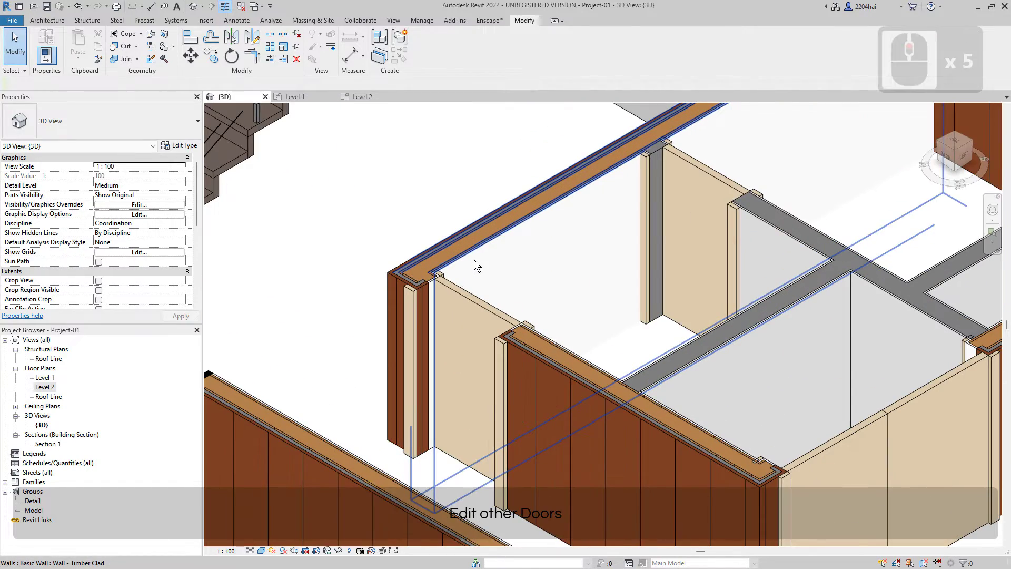
scroll(474, 260, down, 20)
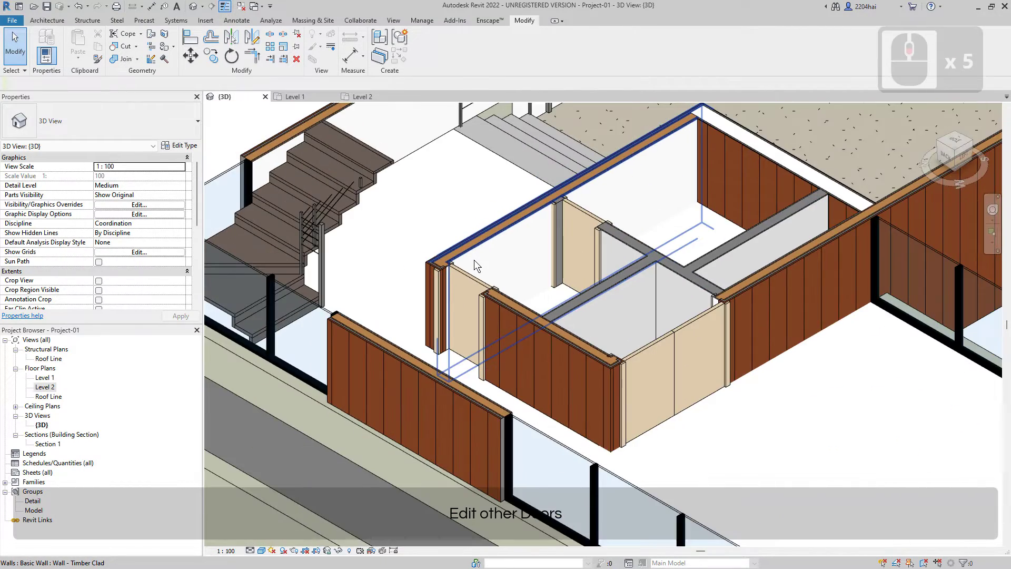
Raise the section box's upper face to cut at Level 2 and select all 2000 x 950 pocket slider doors
click(633, 363)
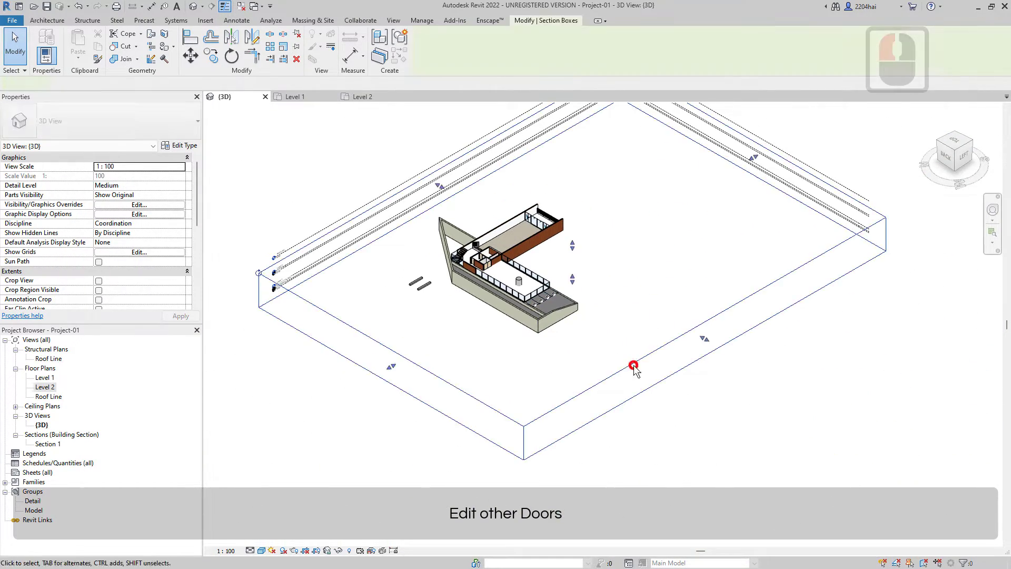
drag(574, 248, 573, 232)
scroll(573, 234, up, 15)
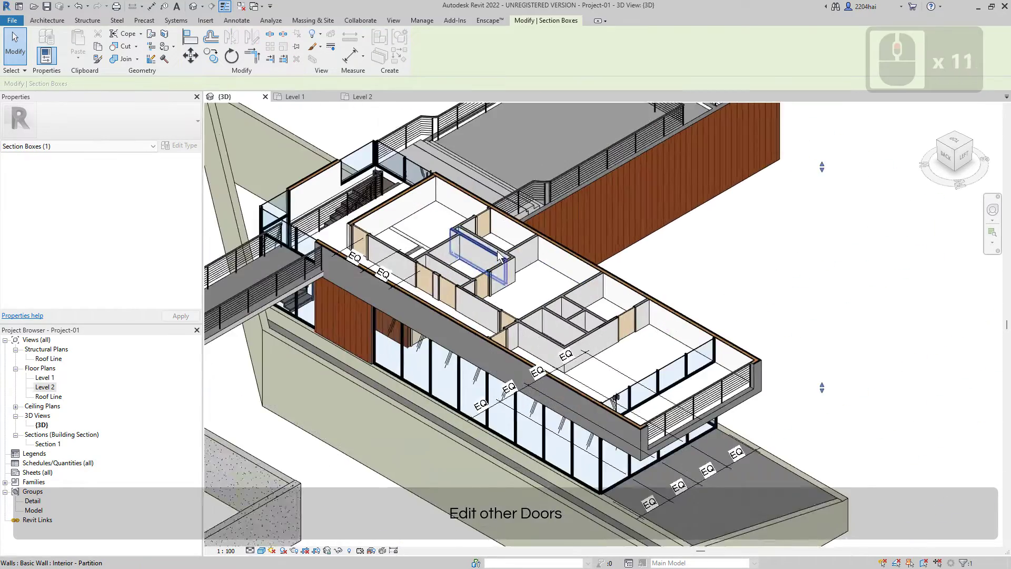
click(725, 367)
key(s)
key(a)
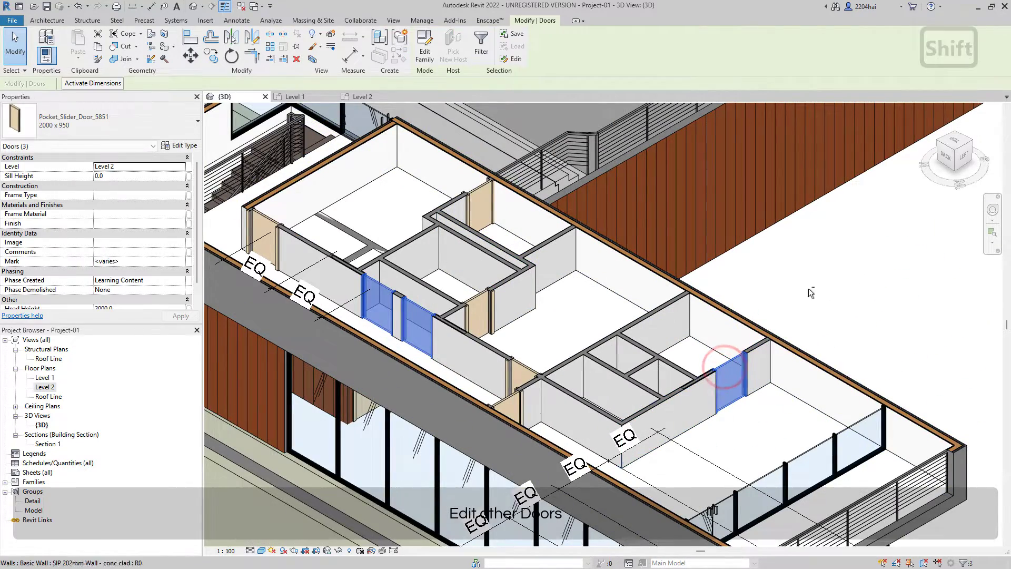
Examine the Level 2 doors from a steeper angle, clear the selection and return to the original 3D orientation
click(956, 151)
scroll(915, 198, down, 6)
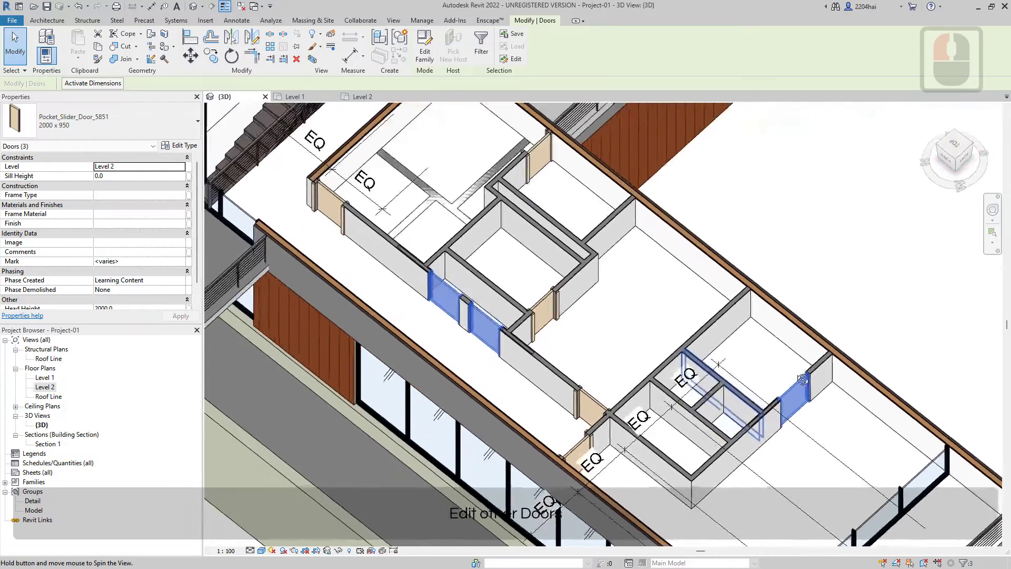
key(Escape)
click(824, 321)
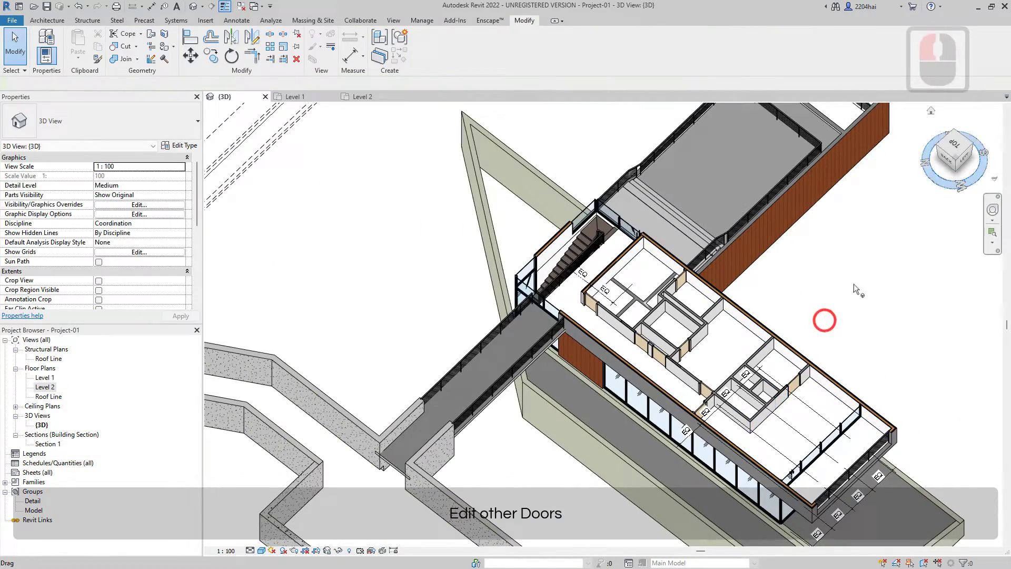
click(953, 156)
click(367, 226)
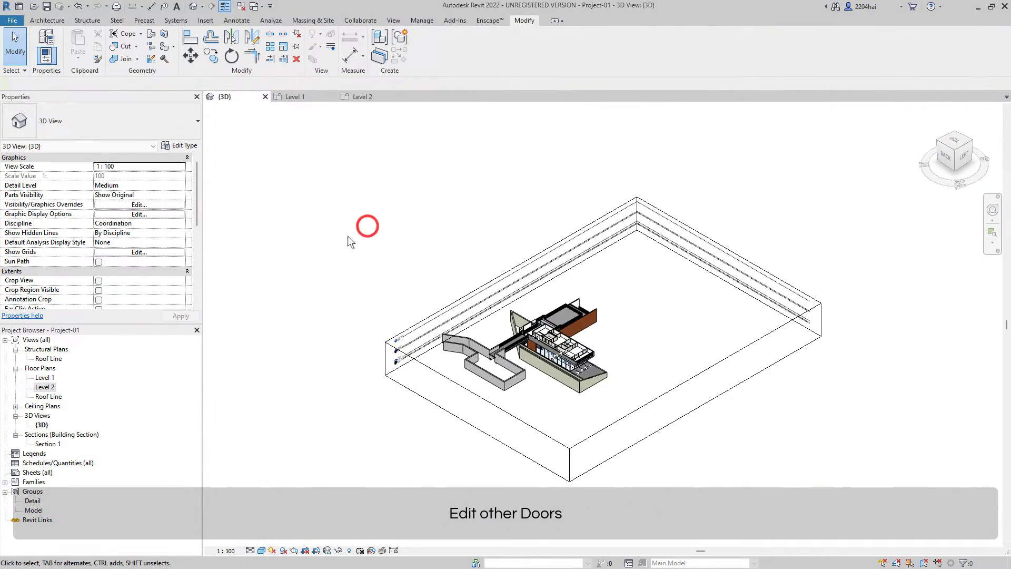
On the Level 2 plan, align the opposite curtain wall's grid line with the grid line beside the existing entrance door
double_click(44, 387)
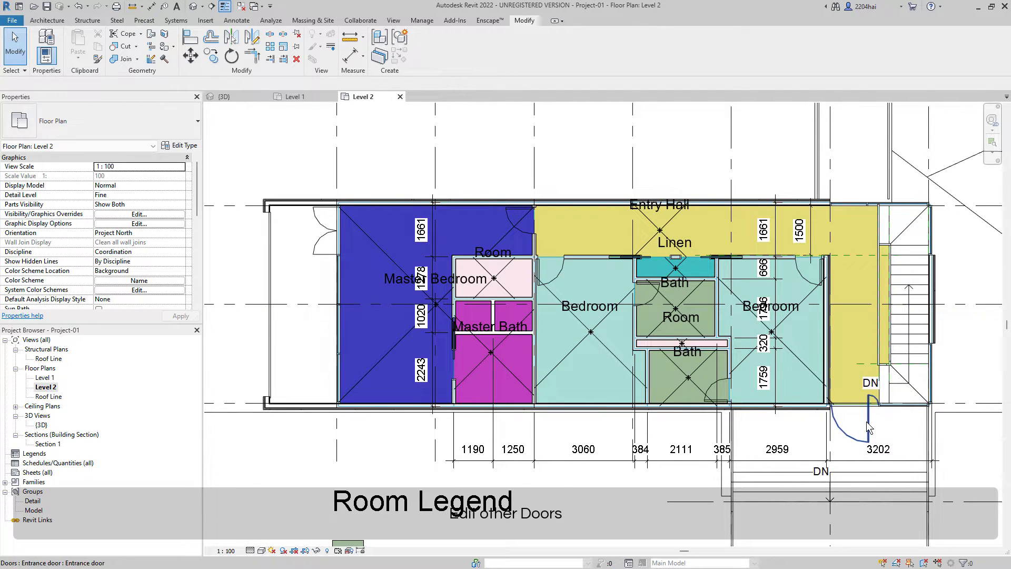
click(866, 421)
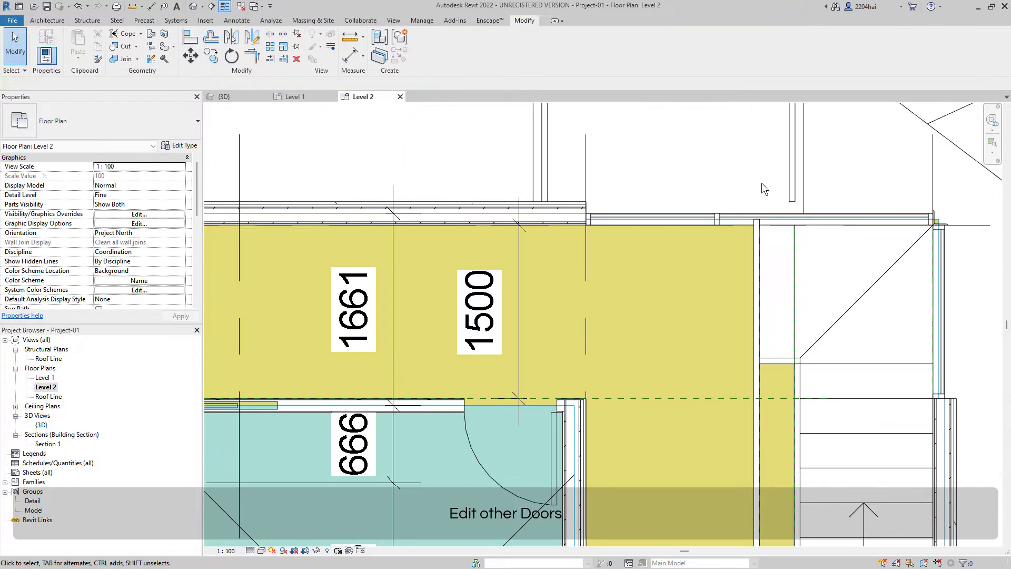
scroll(762, 183, down, 3)
scroll(762, 182, down, 4)
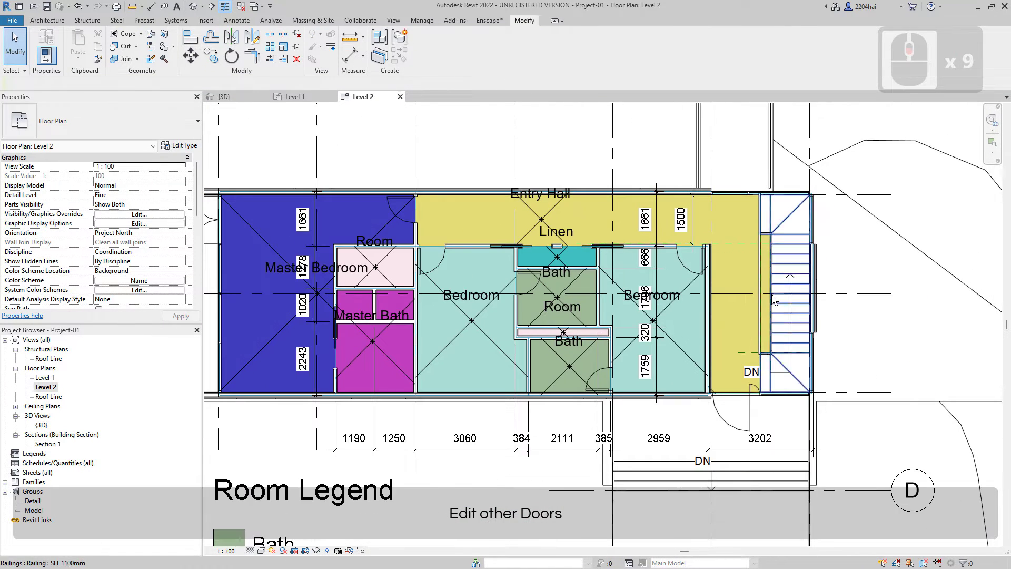
scroll(772, 294, up, 2)
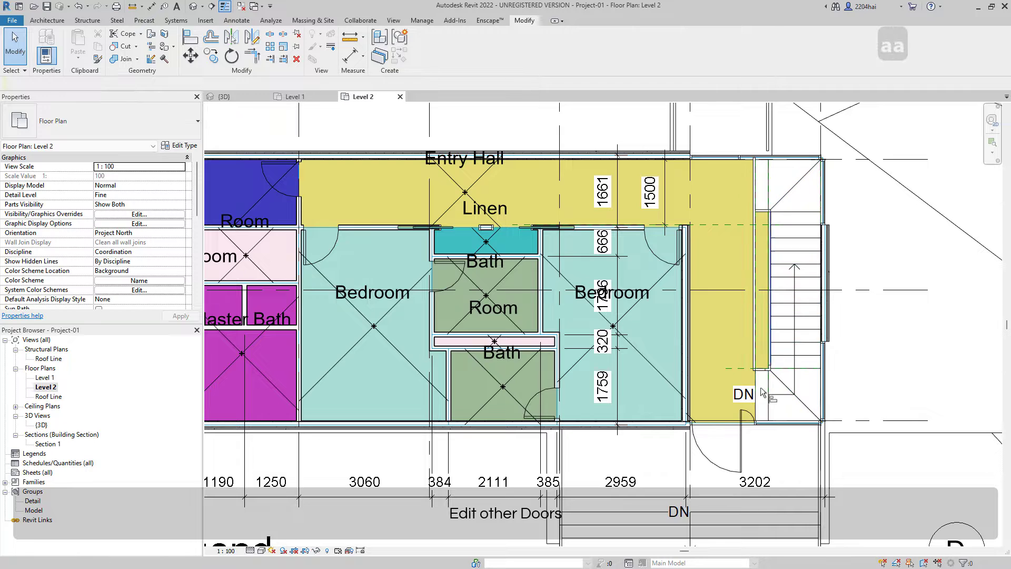
key(a)
key(a)
click(756, 422)
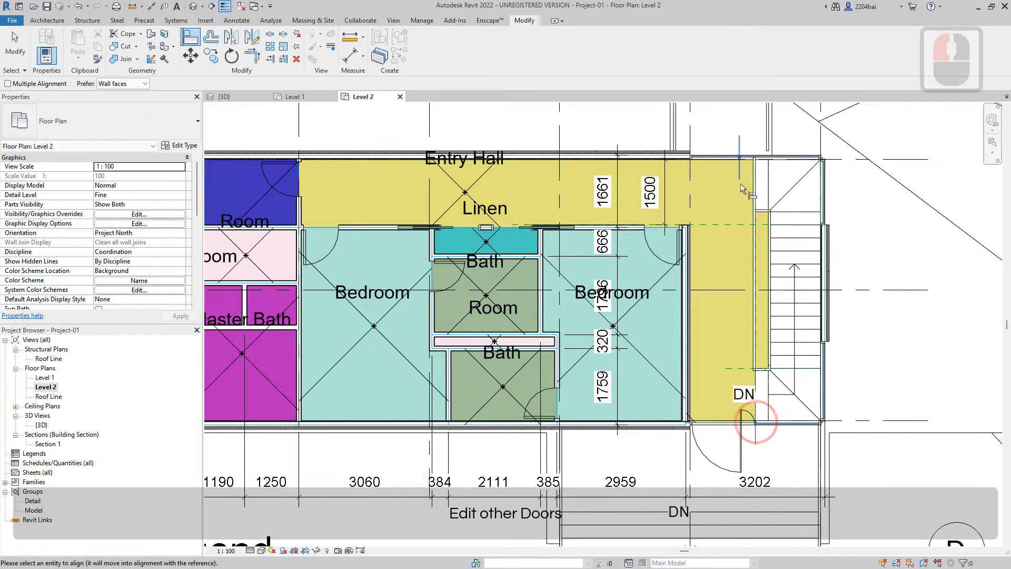
click(738, 163)
key(Escape)
key(Escape)
key(Escape)
middle_drag(762, 430, 752, 366)
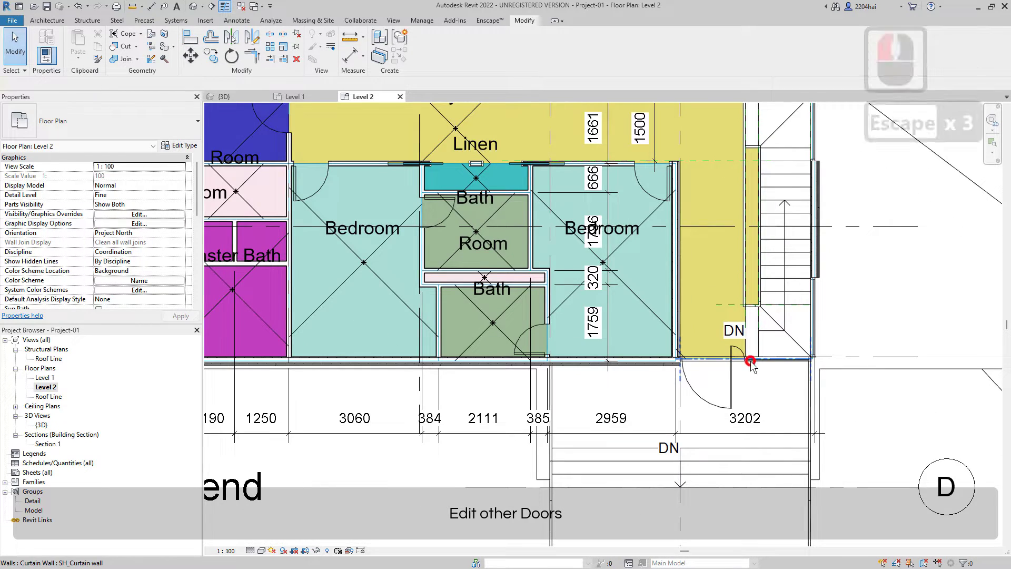
Select both curtain walls at the ends of the entry hall beside the stairs, box them in 3D and temporarily isolate them
click(750, 362)
scroll(750, 361, down, 4)
scroll(739, 205, up, 5)
ctrl+click(739, 205)
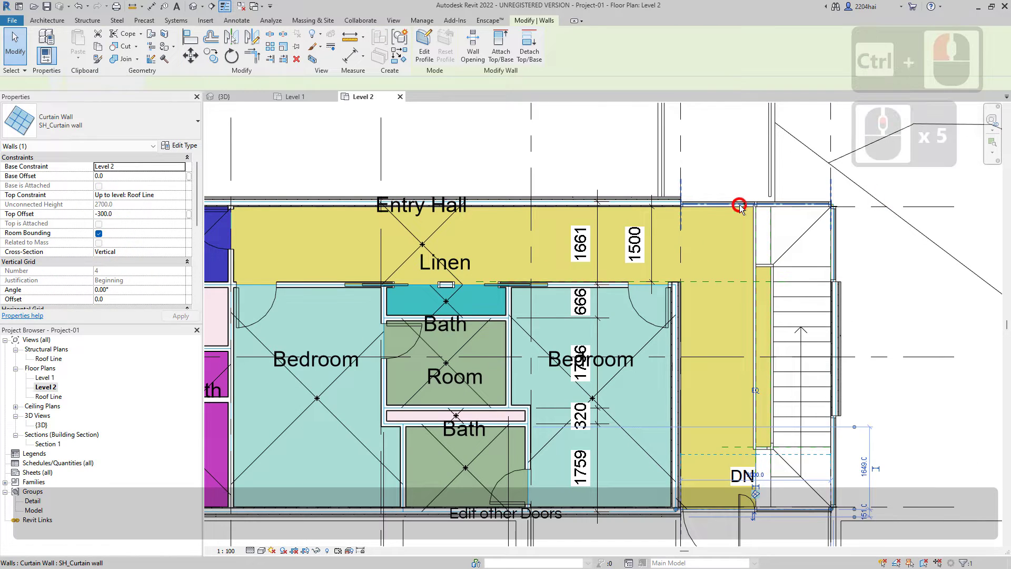
key(3)
key(d)
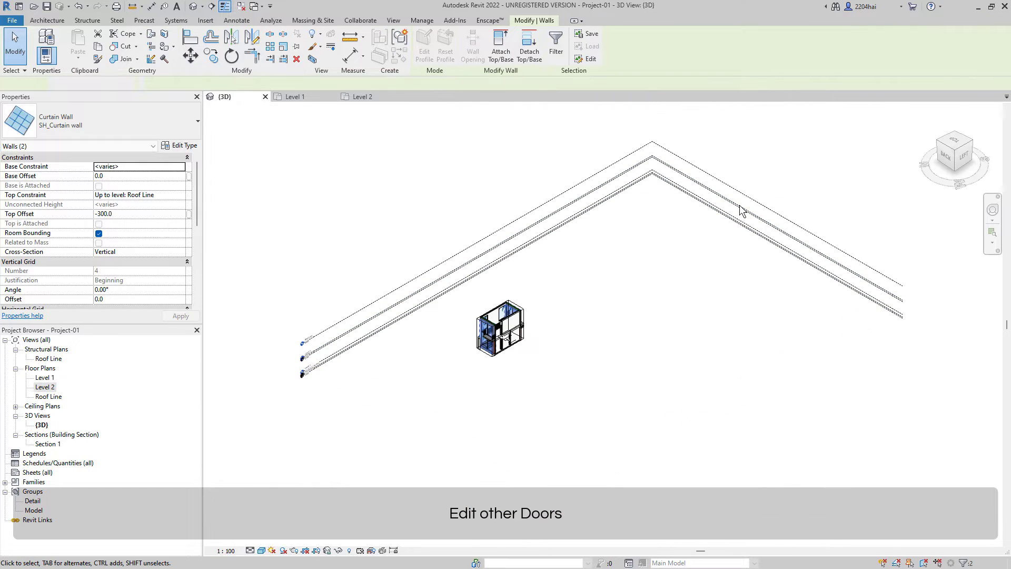
scroll(498, 338, up, 9)
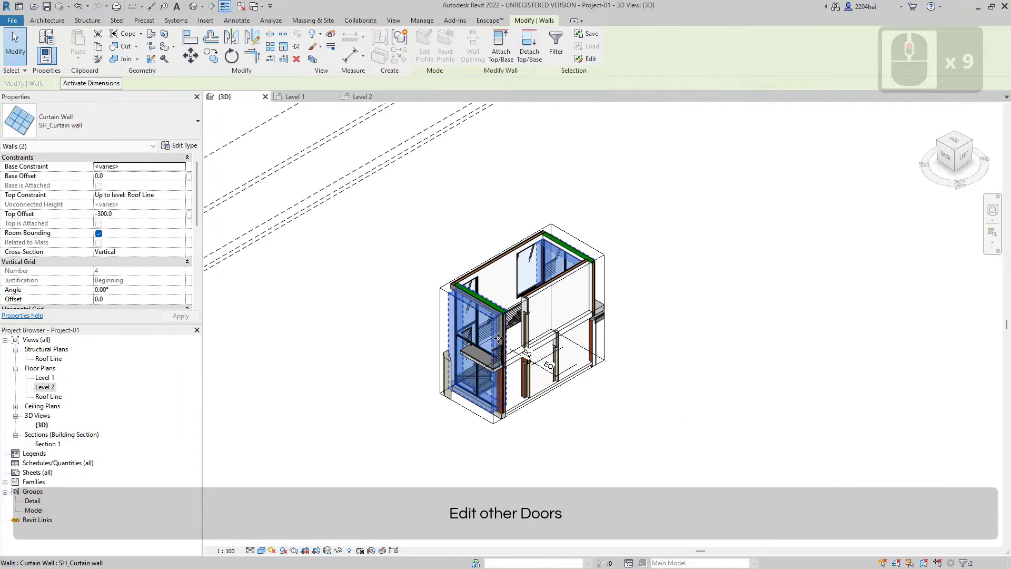
key(h)
key(i)
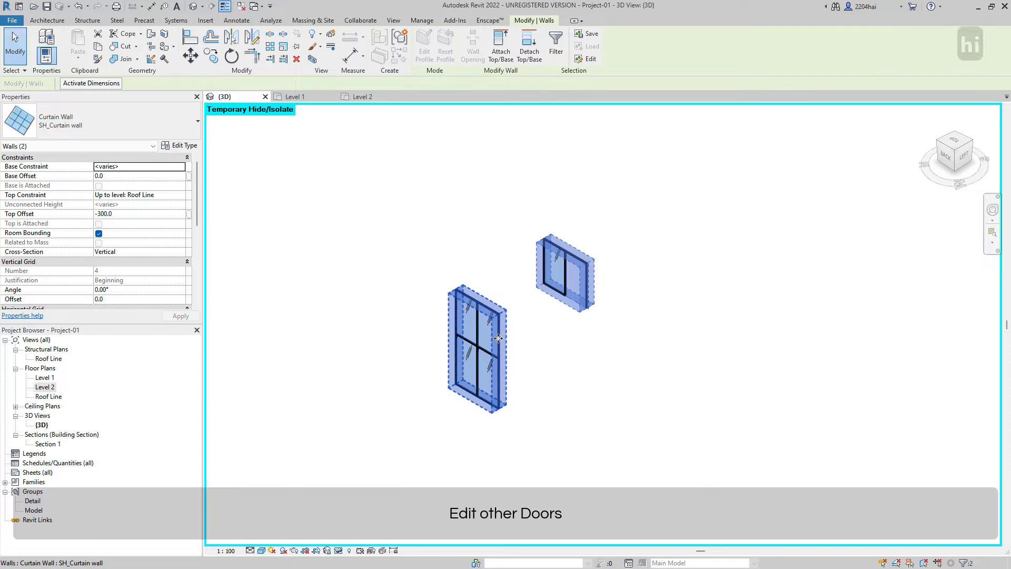
Unpin the upper glazed panel nearest the outer corner of the two-storey curtain wall and change its type to Entrance door
key(Escape)
key(Tab)
key(Tab)
key(Tab)
key(Tab)
key(Tab)
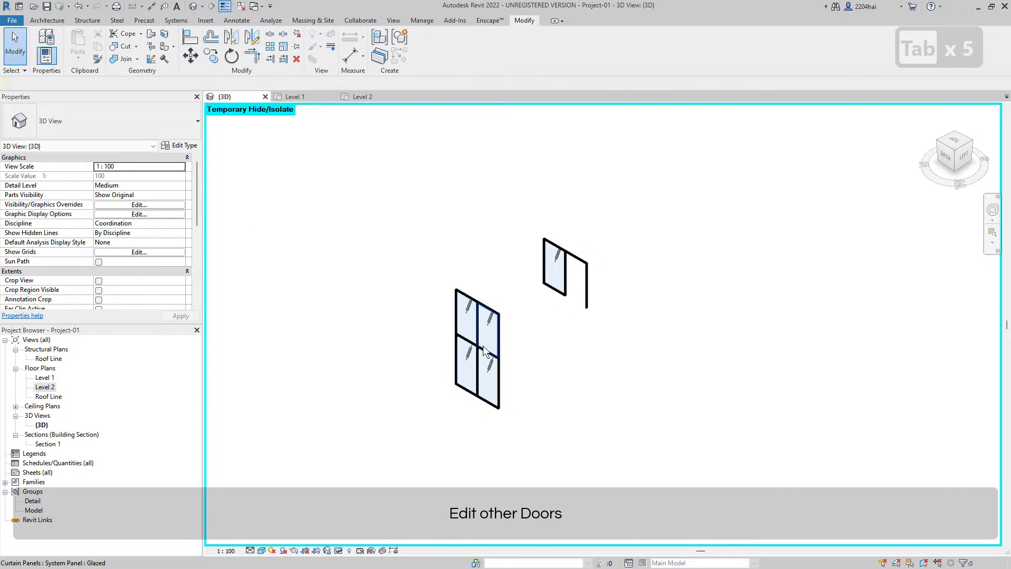
click(483, 348)
click(515, 304)
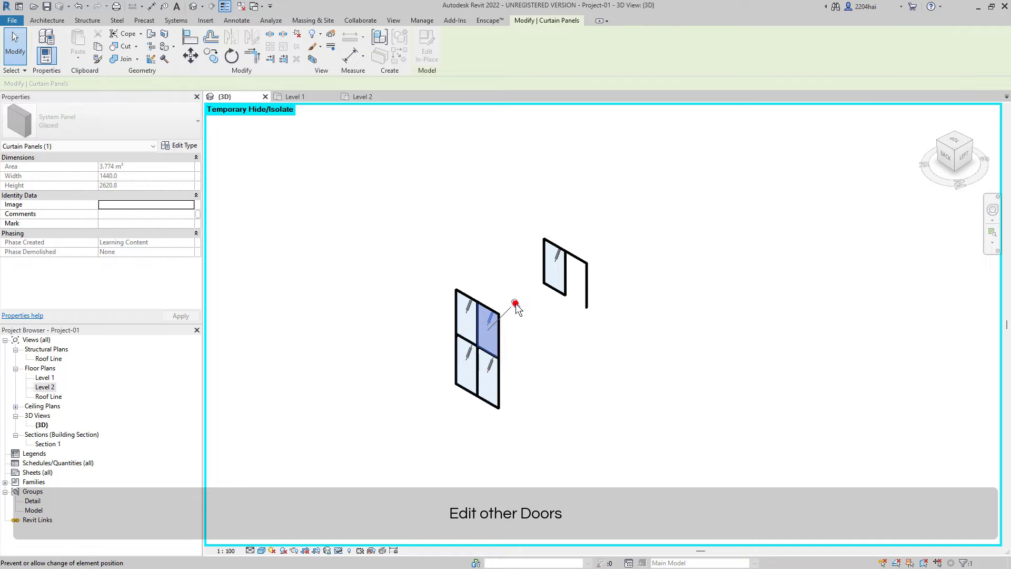
click(142, 118)
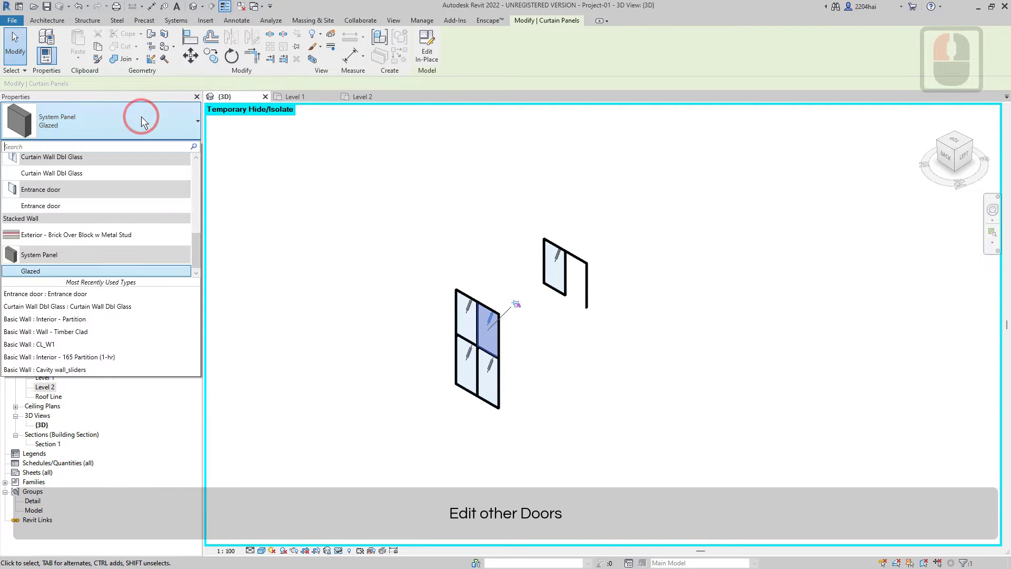
click(141, 207)
Check the new entrance door on the Level 2 plan and the grid line spacing in both entry hall curtain walls
click(370, 96)
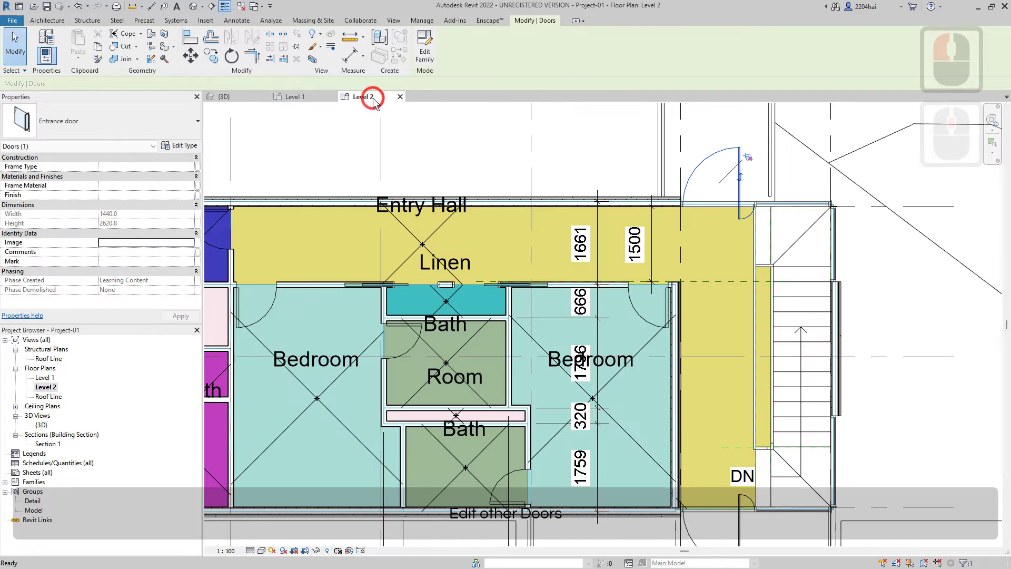
scroll(573, 178, down, 2)
key(Escape)
scroll(732, 199, up, 5)
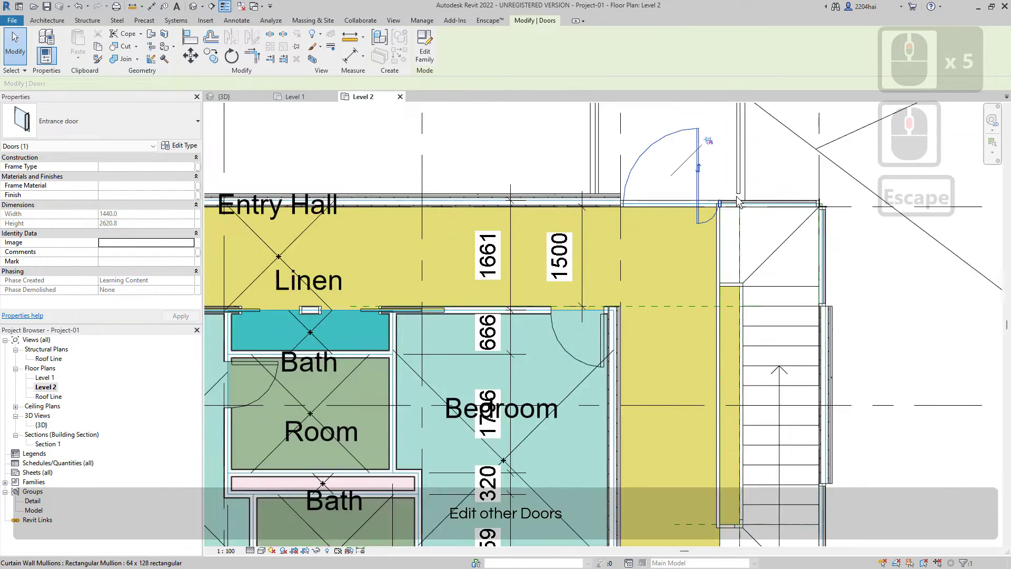
click(722, 181)
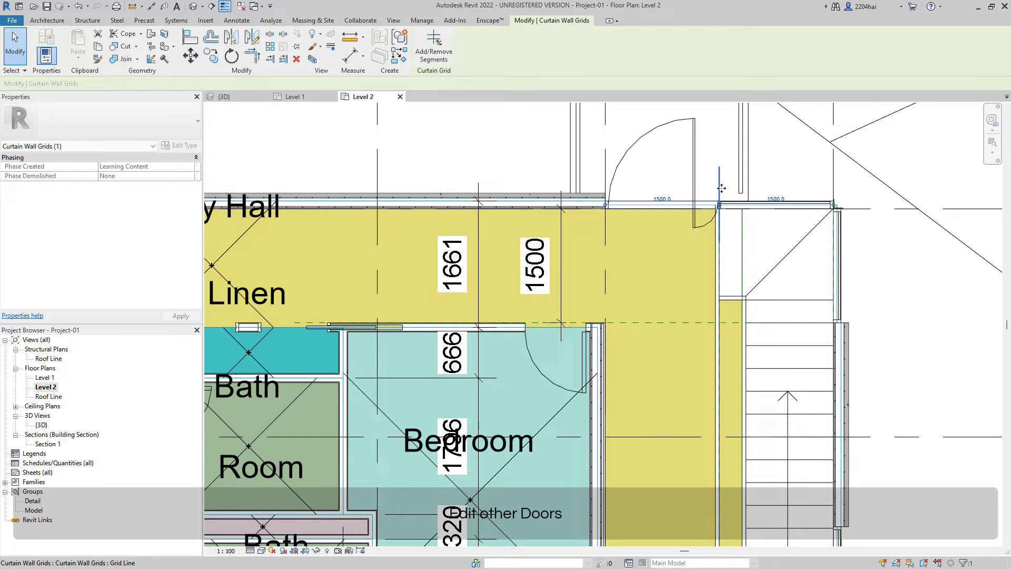
scroll(721, 188, down, 10)
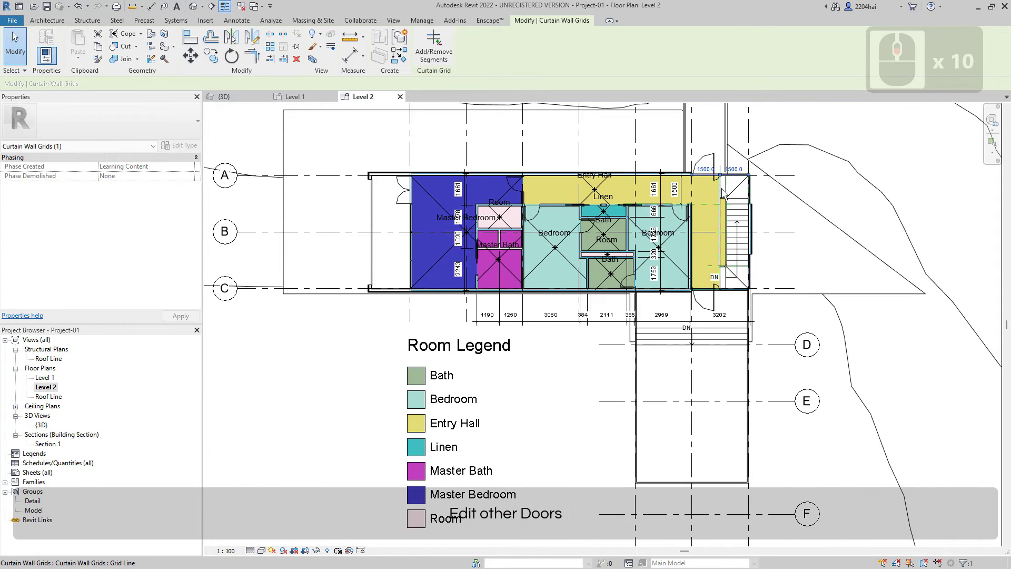
scroll(722, 194, up, 9)
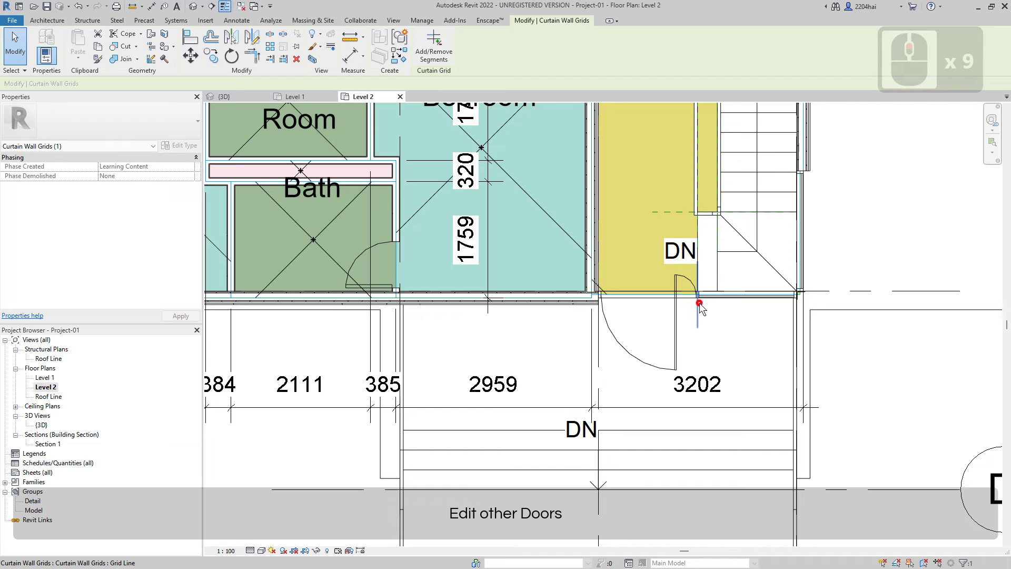
click(699, 304)
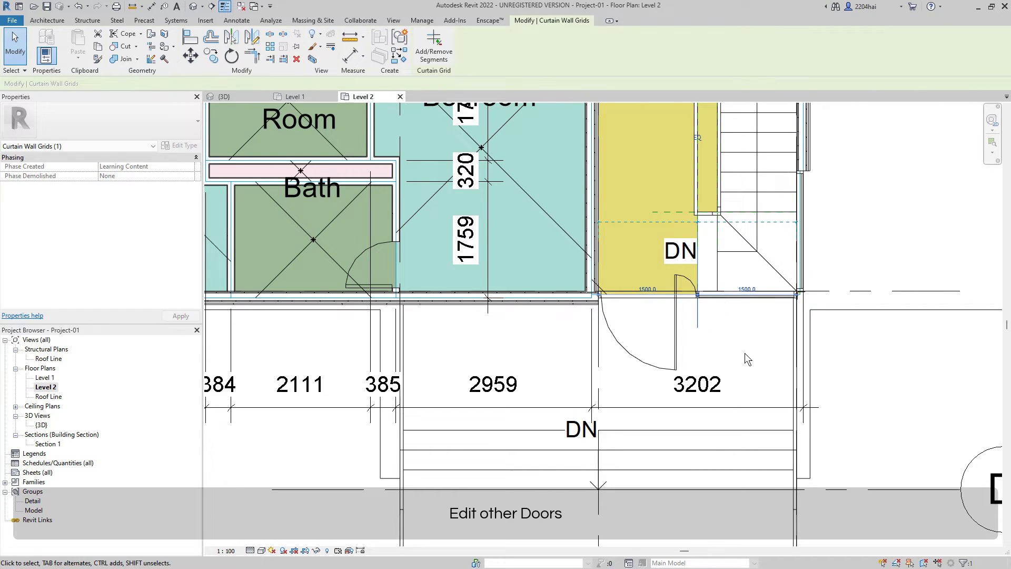
scroll(746, 354, down, 6)
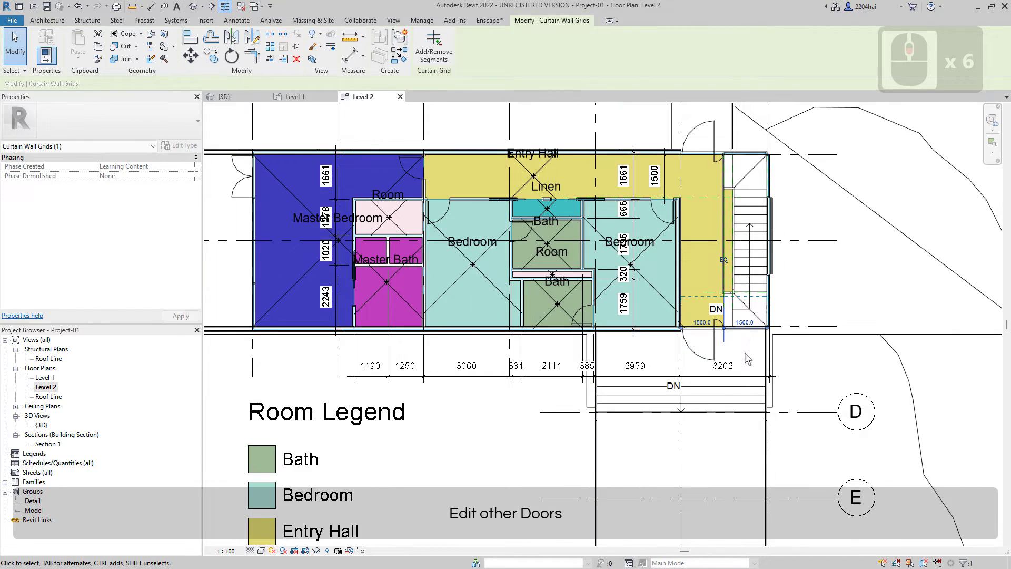